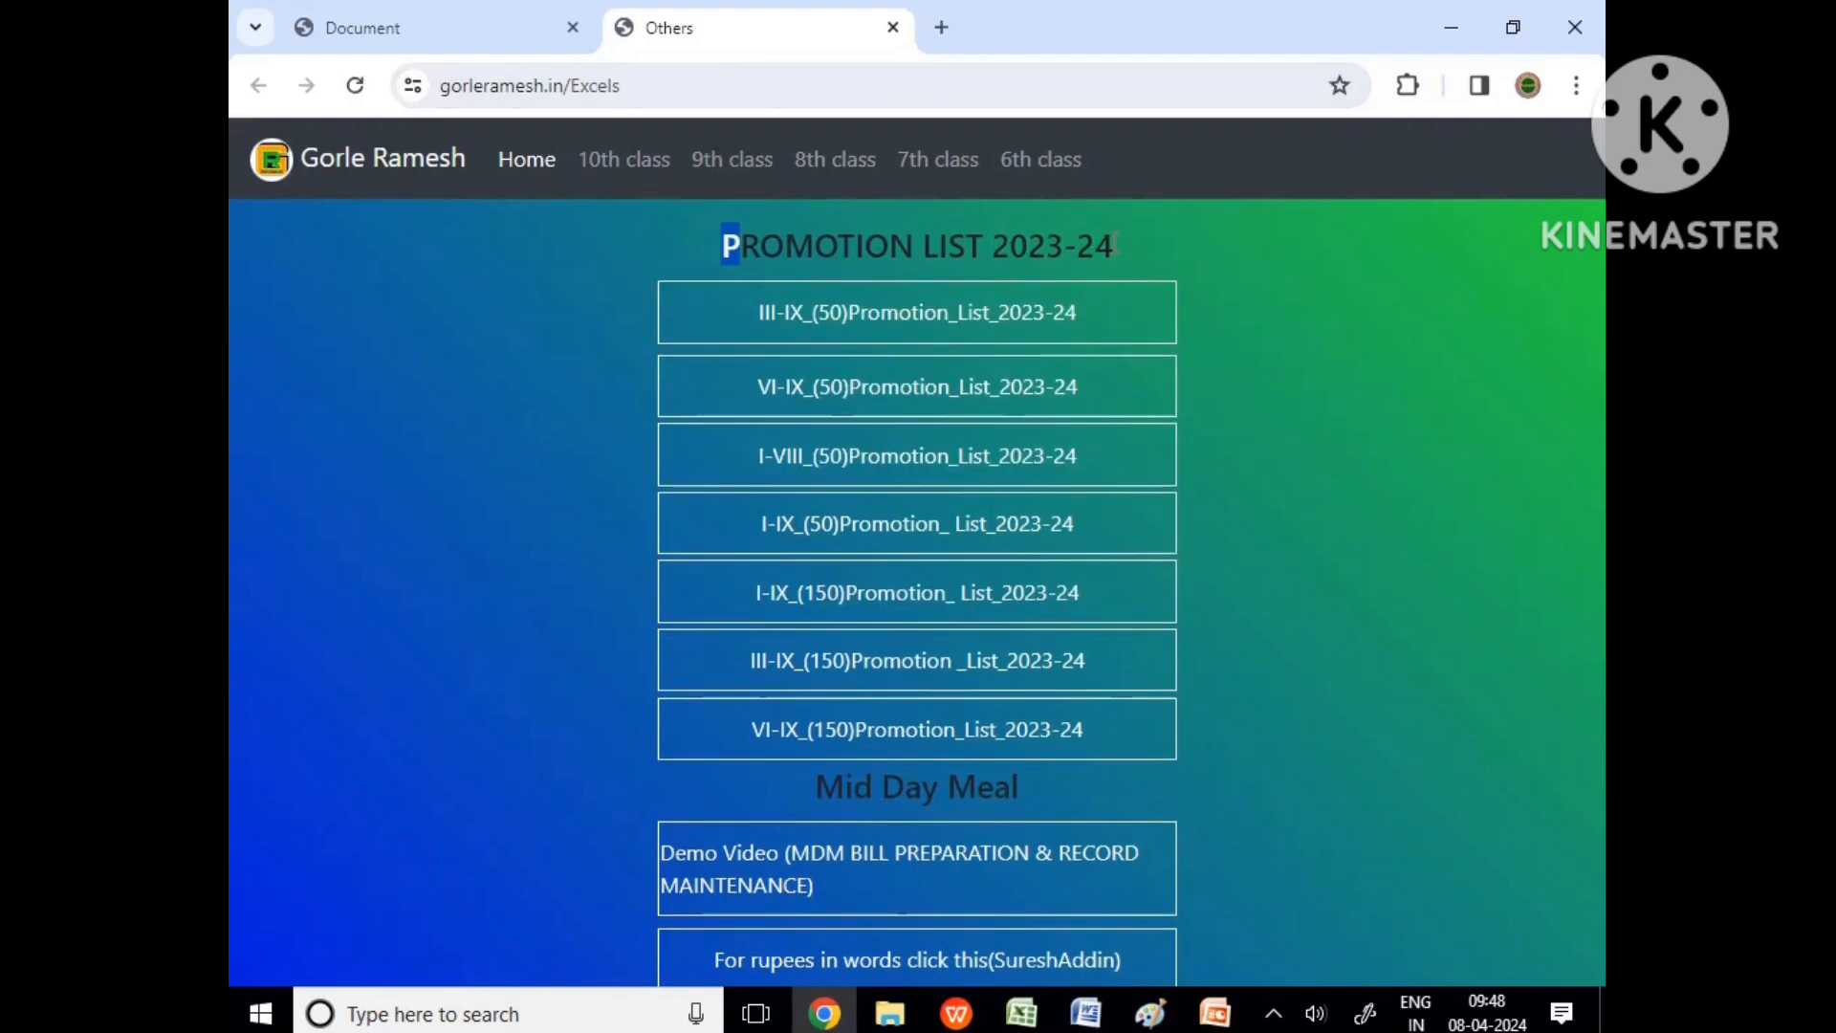
Step: Download the III-IX_(150)Promotion_List_2023-24 workbook from the promotion list page and open it in Microsoft Excel
drag(1137, 250, 1134, 250)
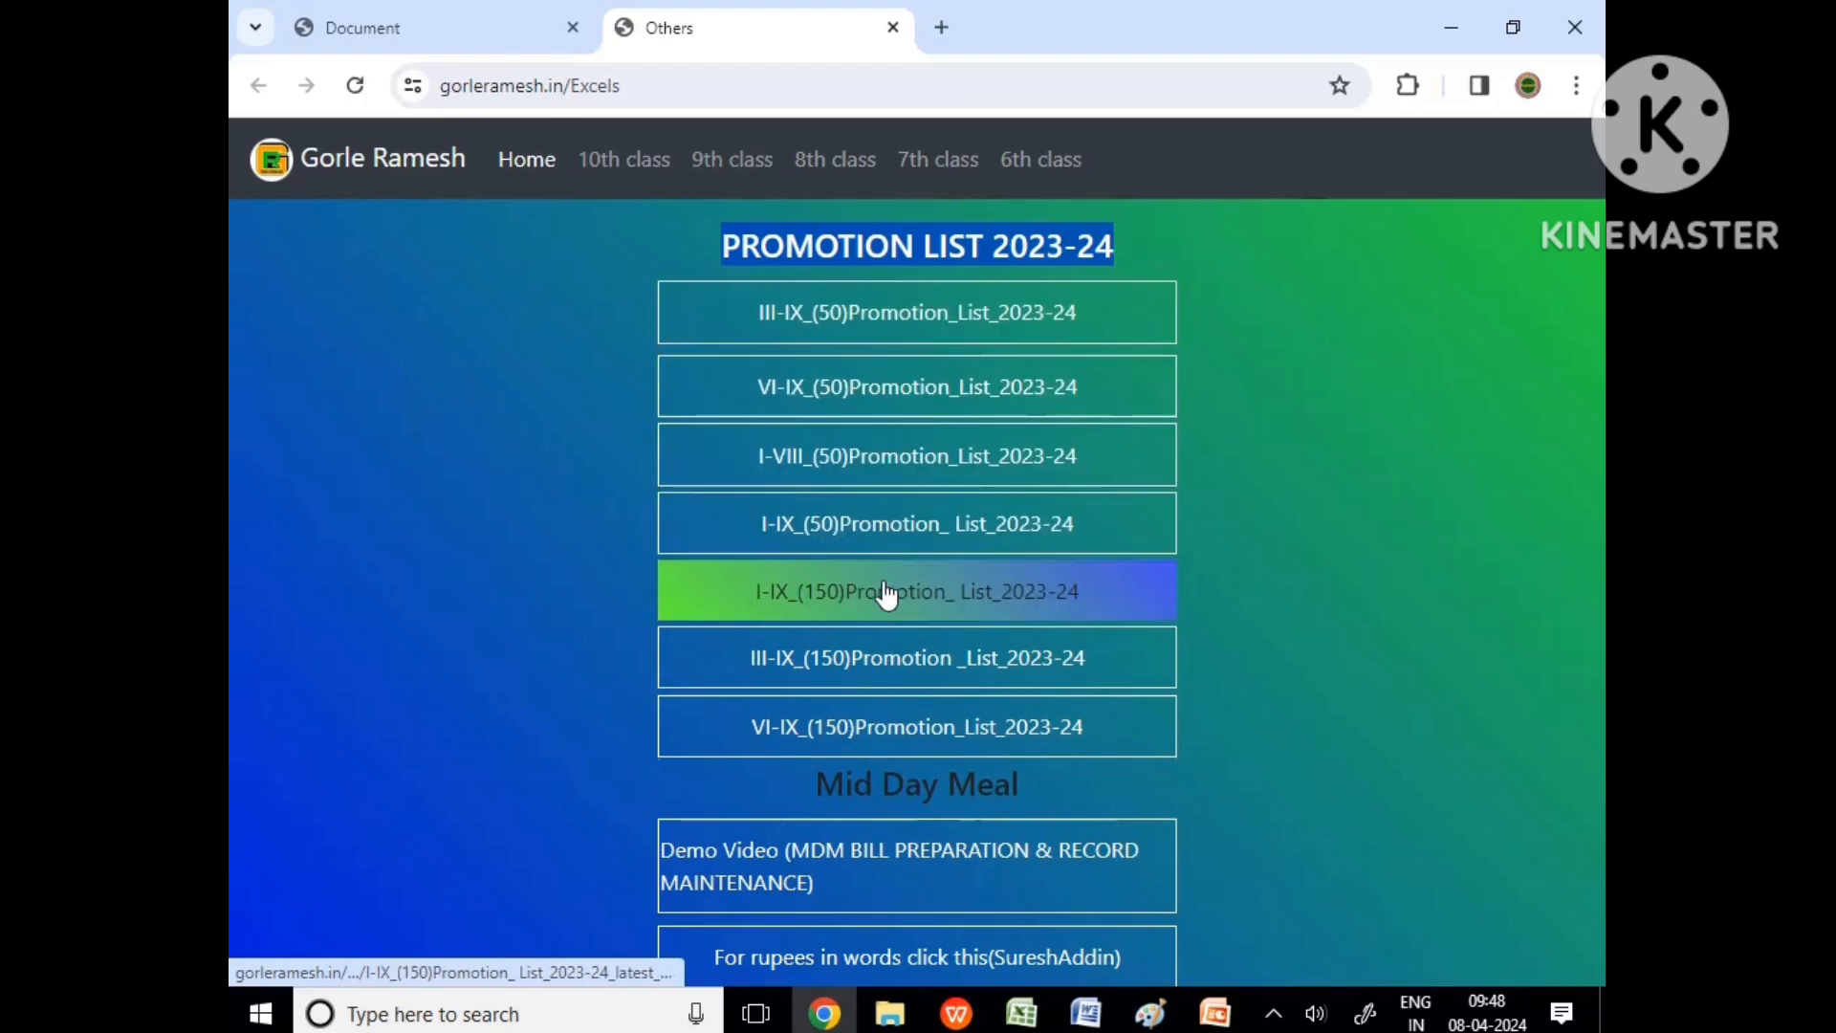
click(949, 668)
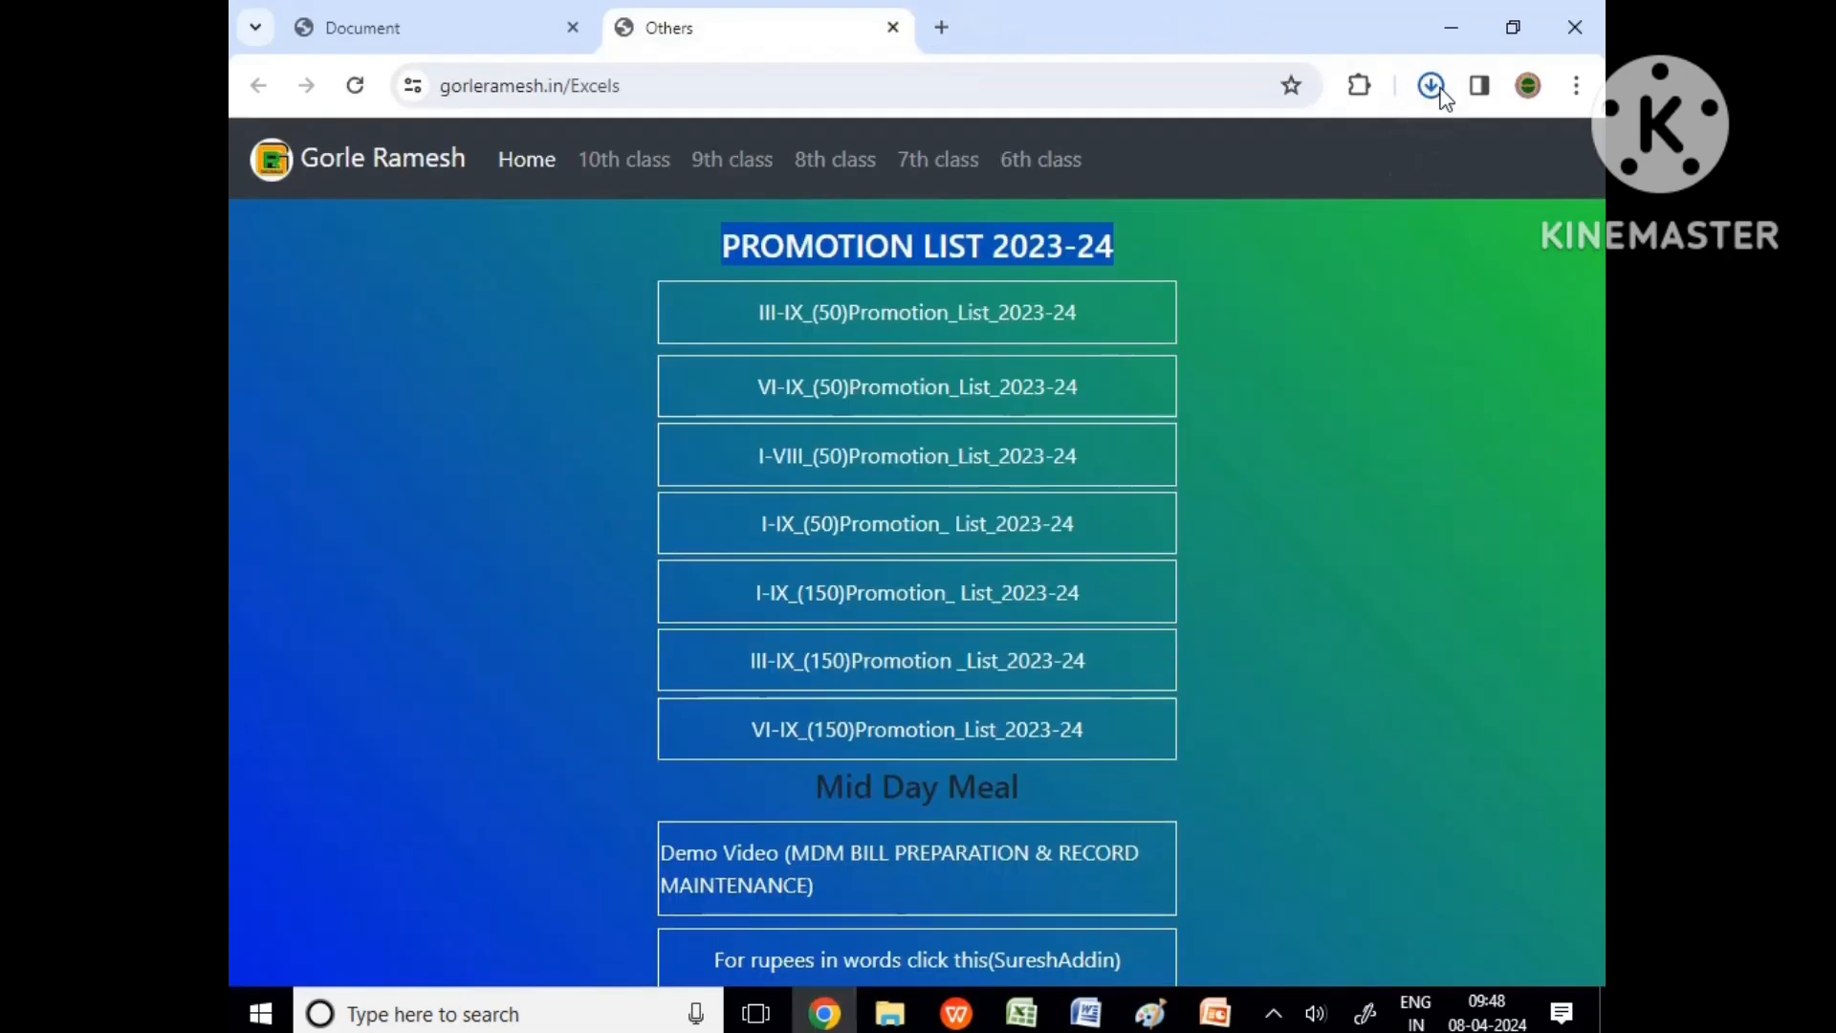
click(1375, 154)
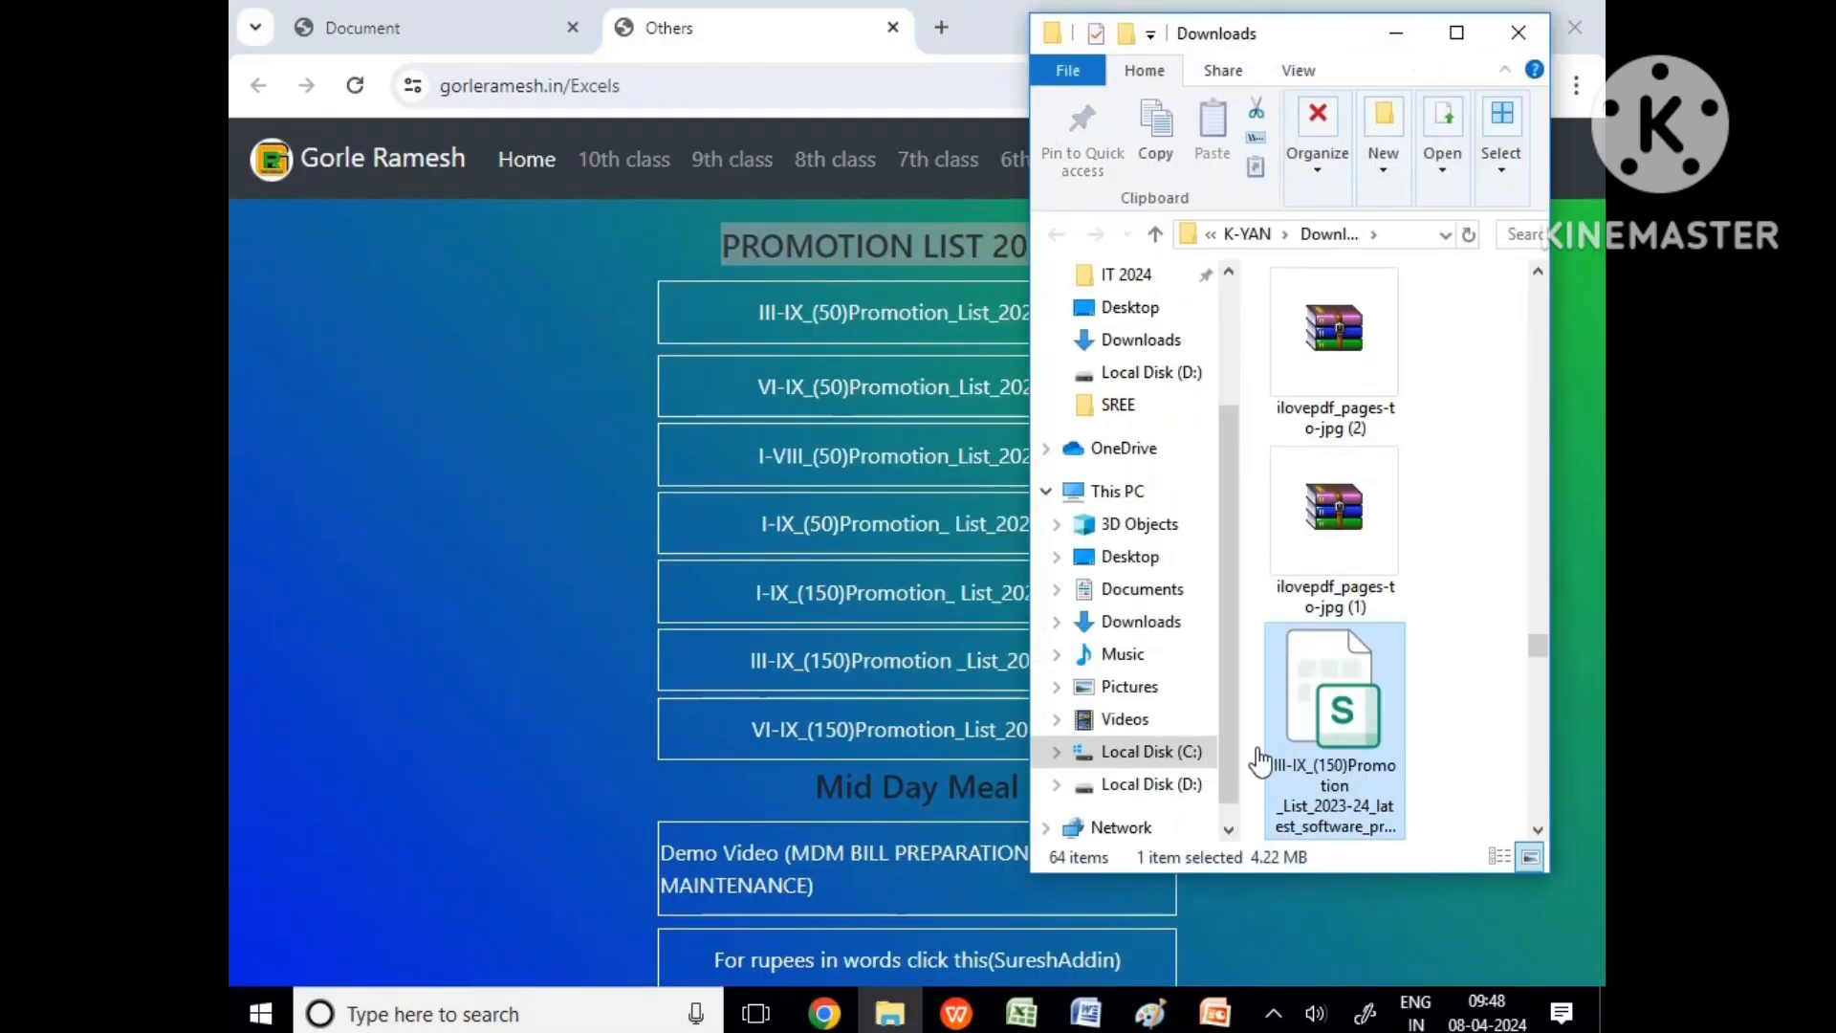
right_click(1312, 714)
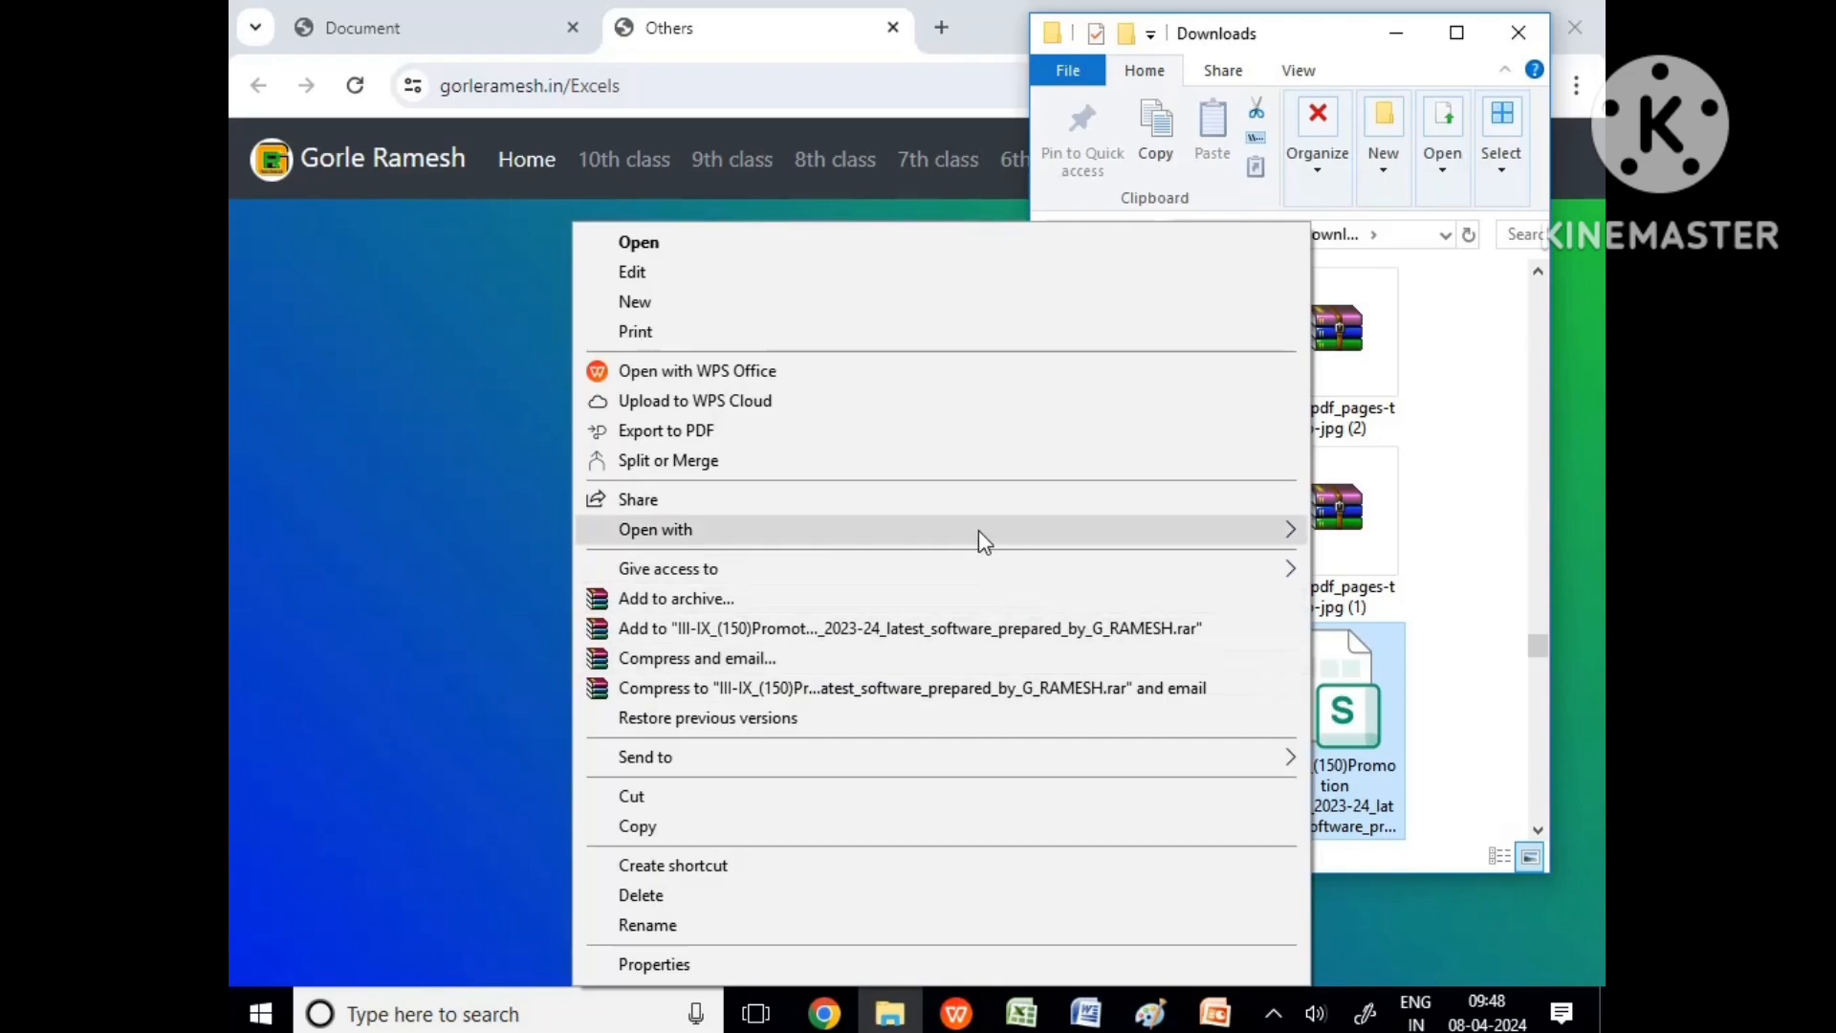
mouse_move(979, 529)
click(457, 564)
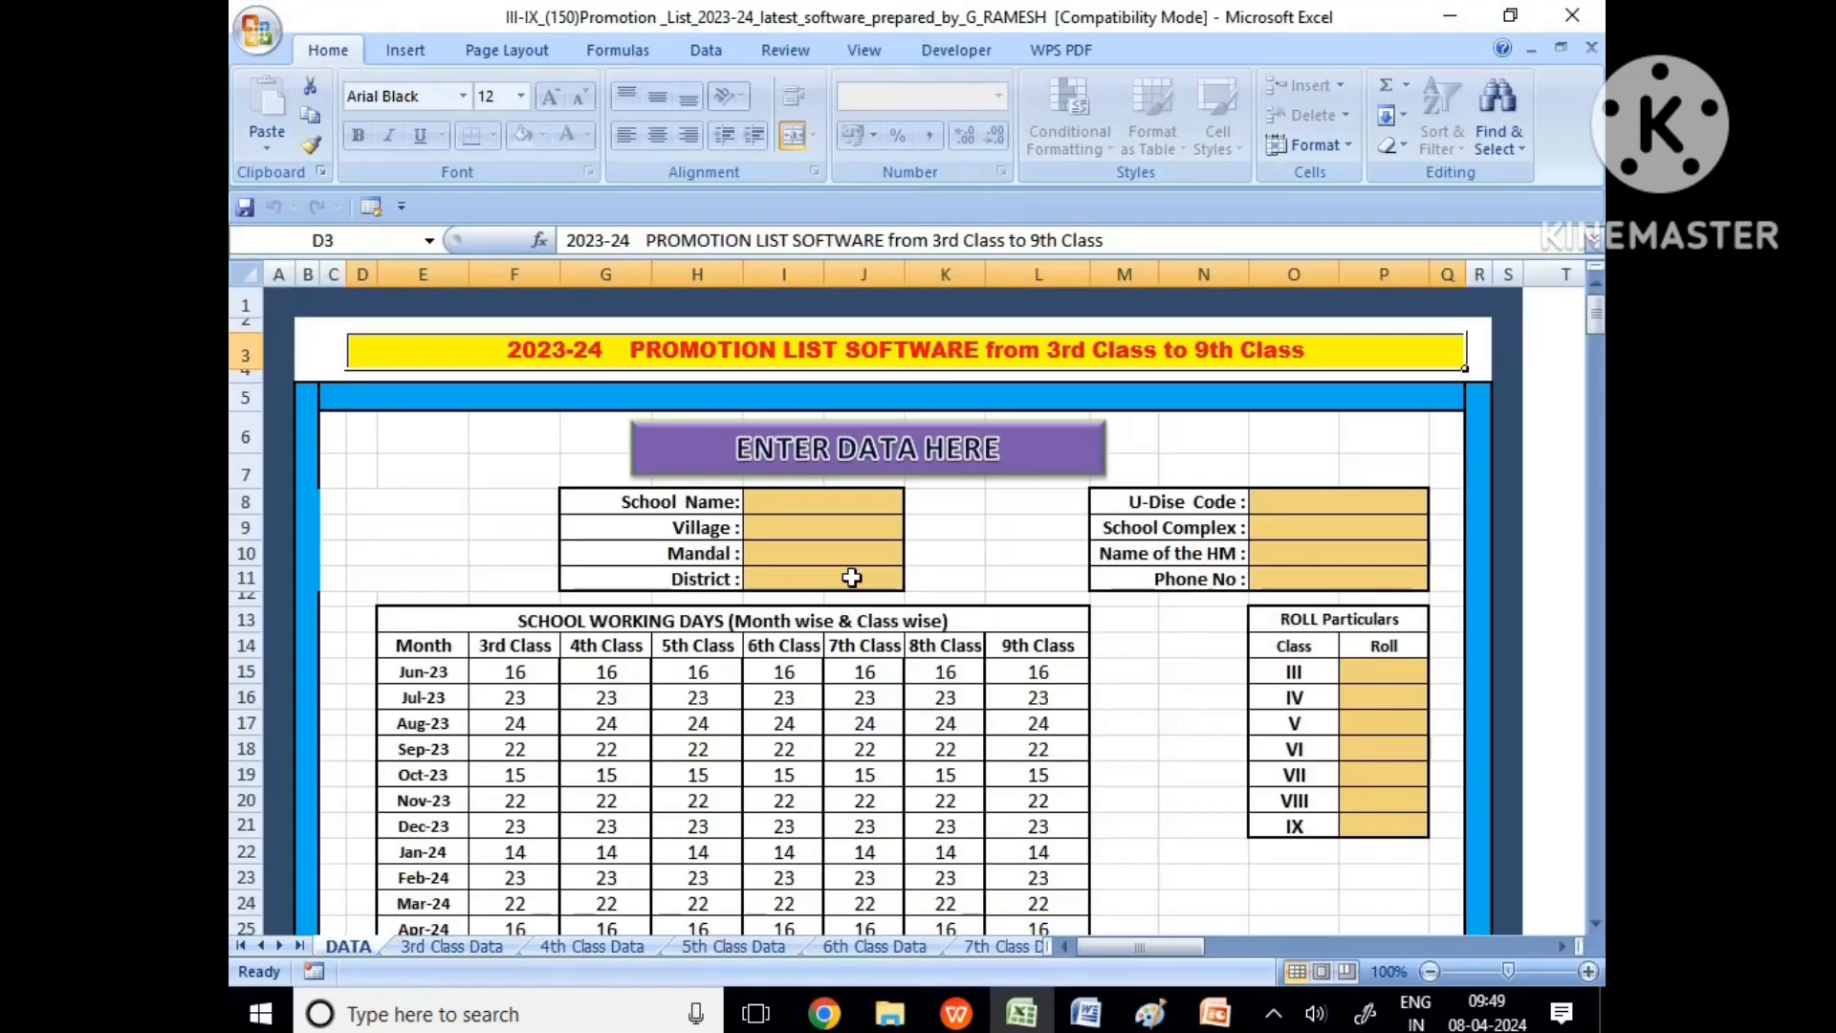
Step: Review the school detail fields on the DATA sheet, from School Name to District and U-Dise Code to Phone No
click(796, 466)
click(970, 536)
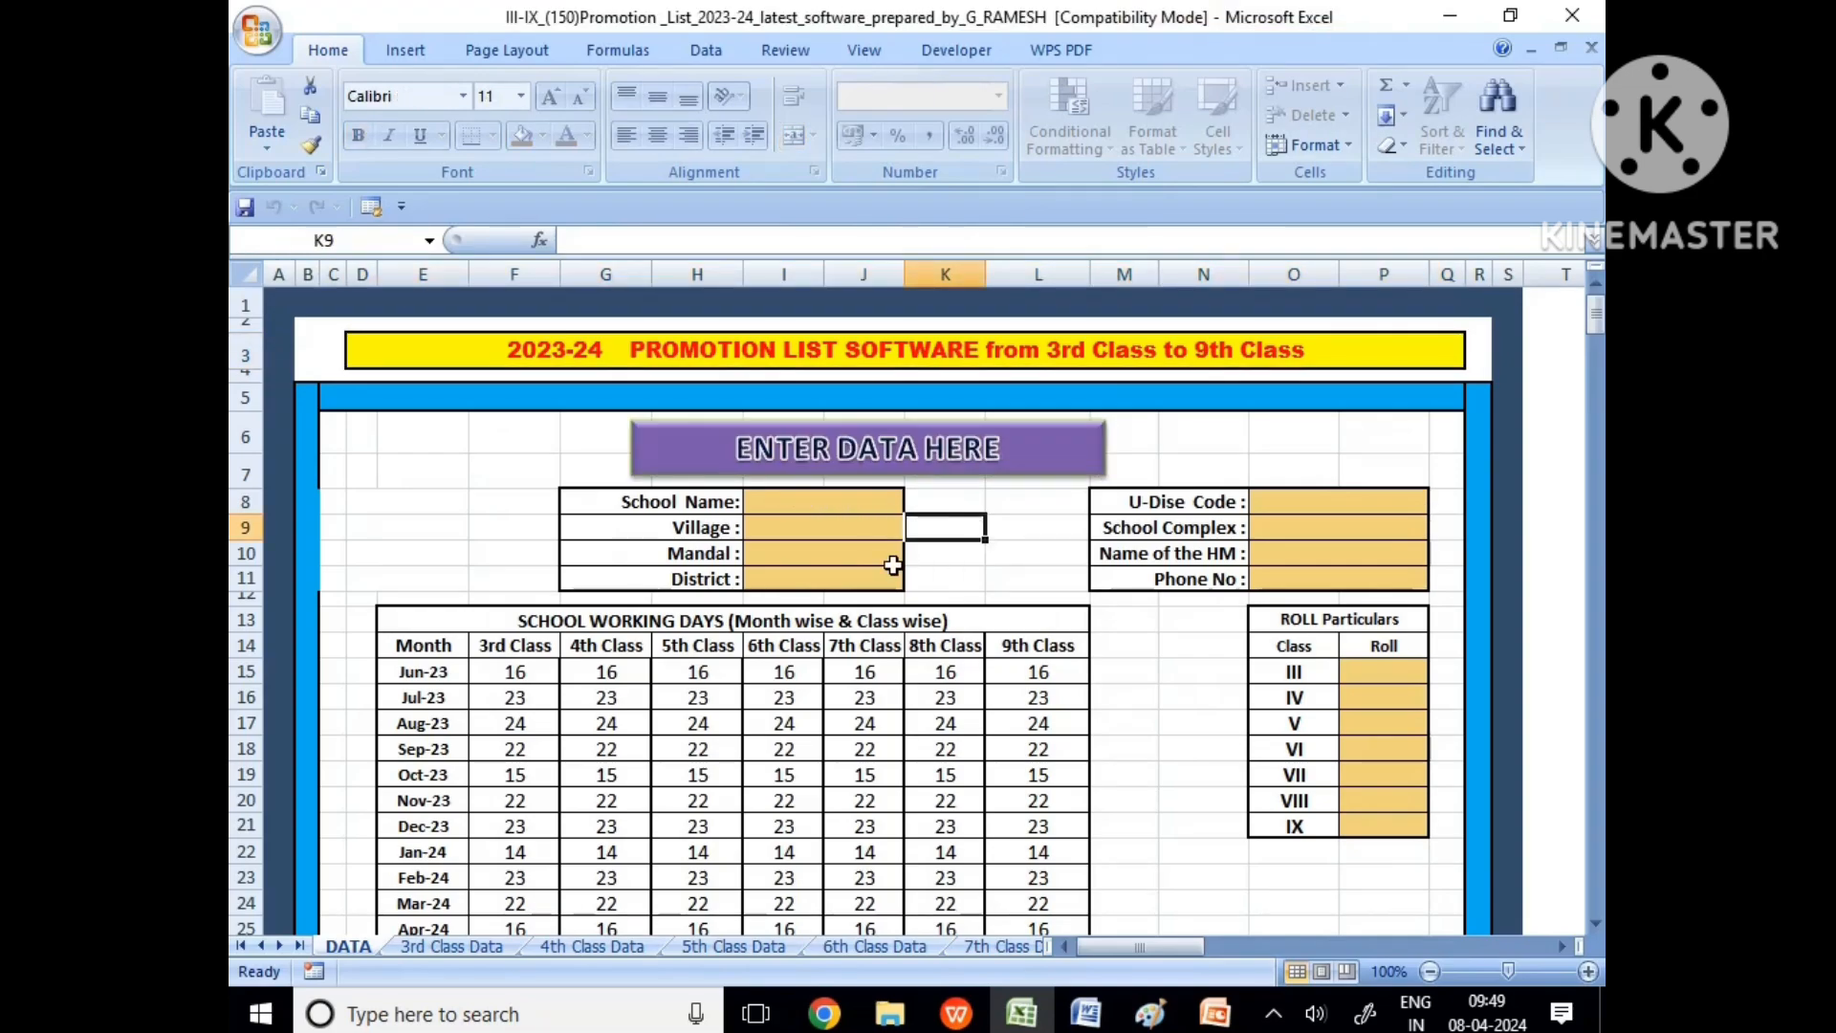
click(826, 507)
click(825, 526)
click(817, 558)
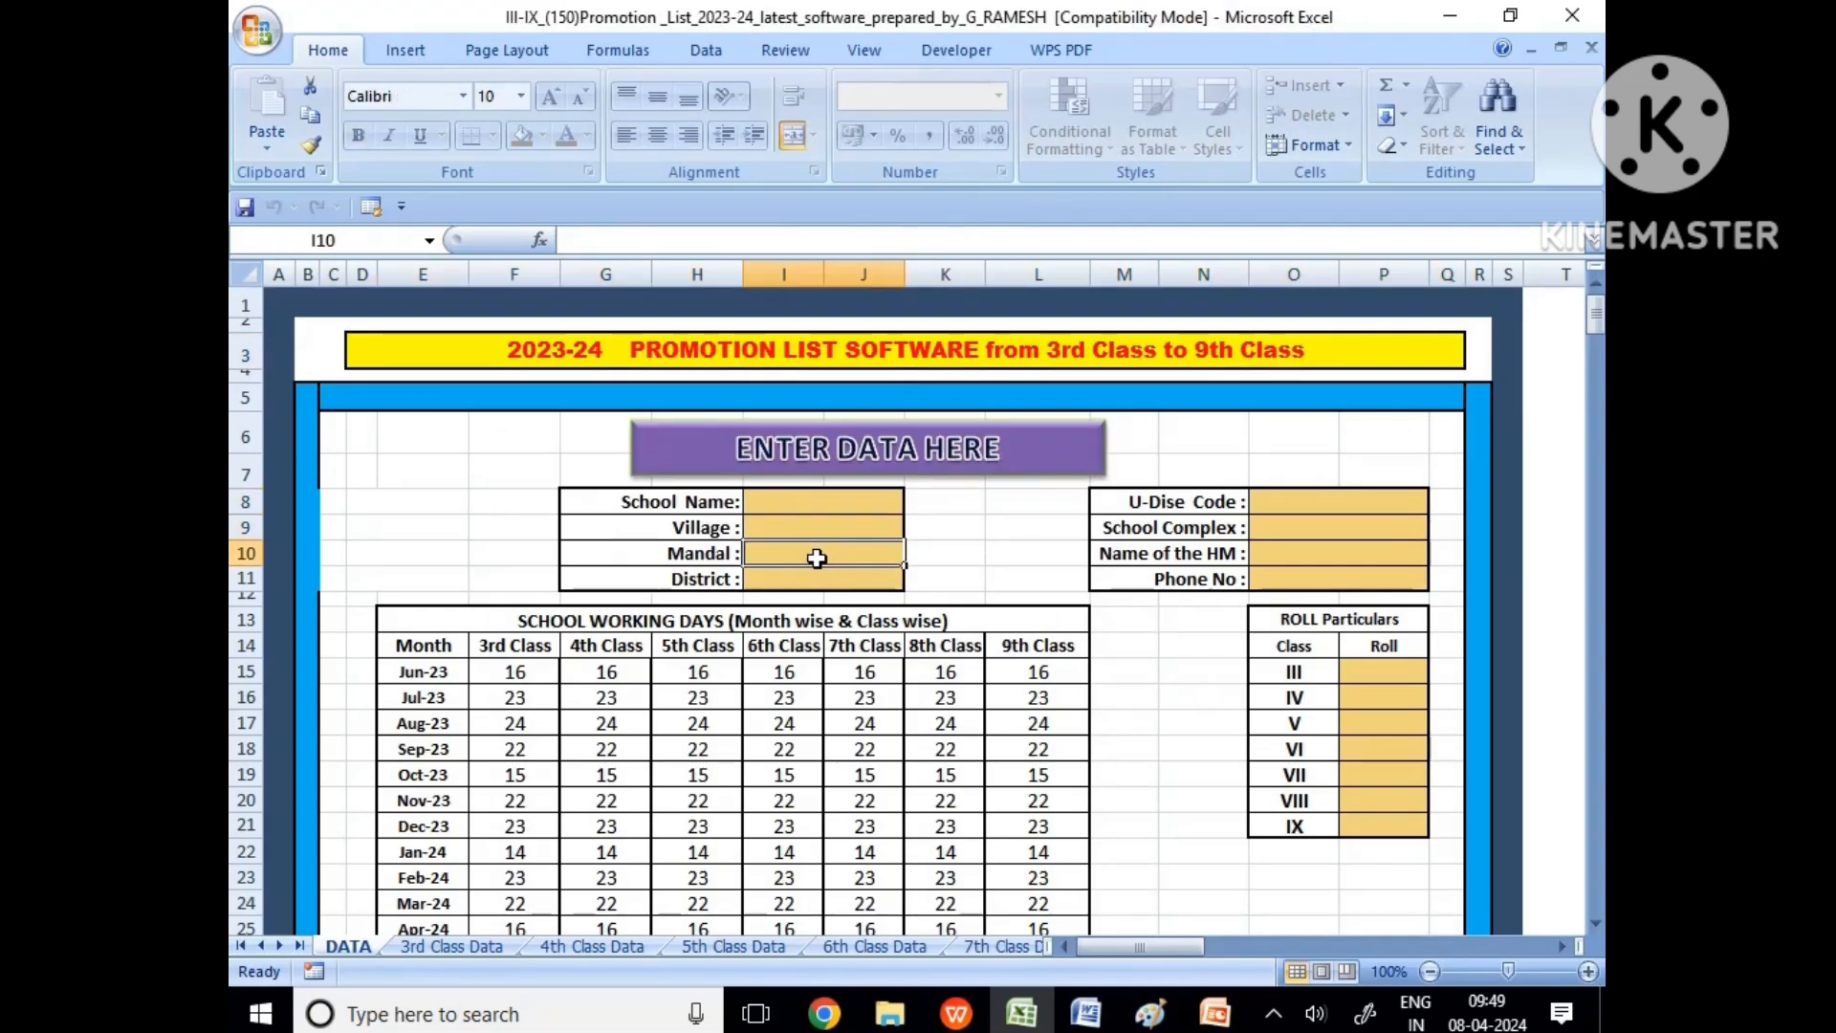
click(825, 582)
click(1283, 500)
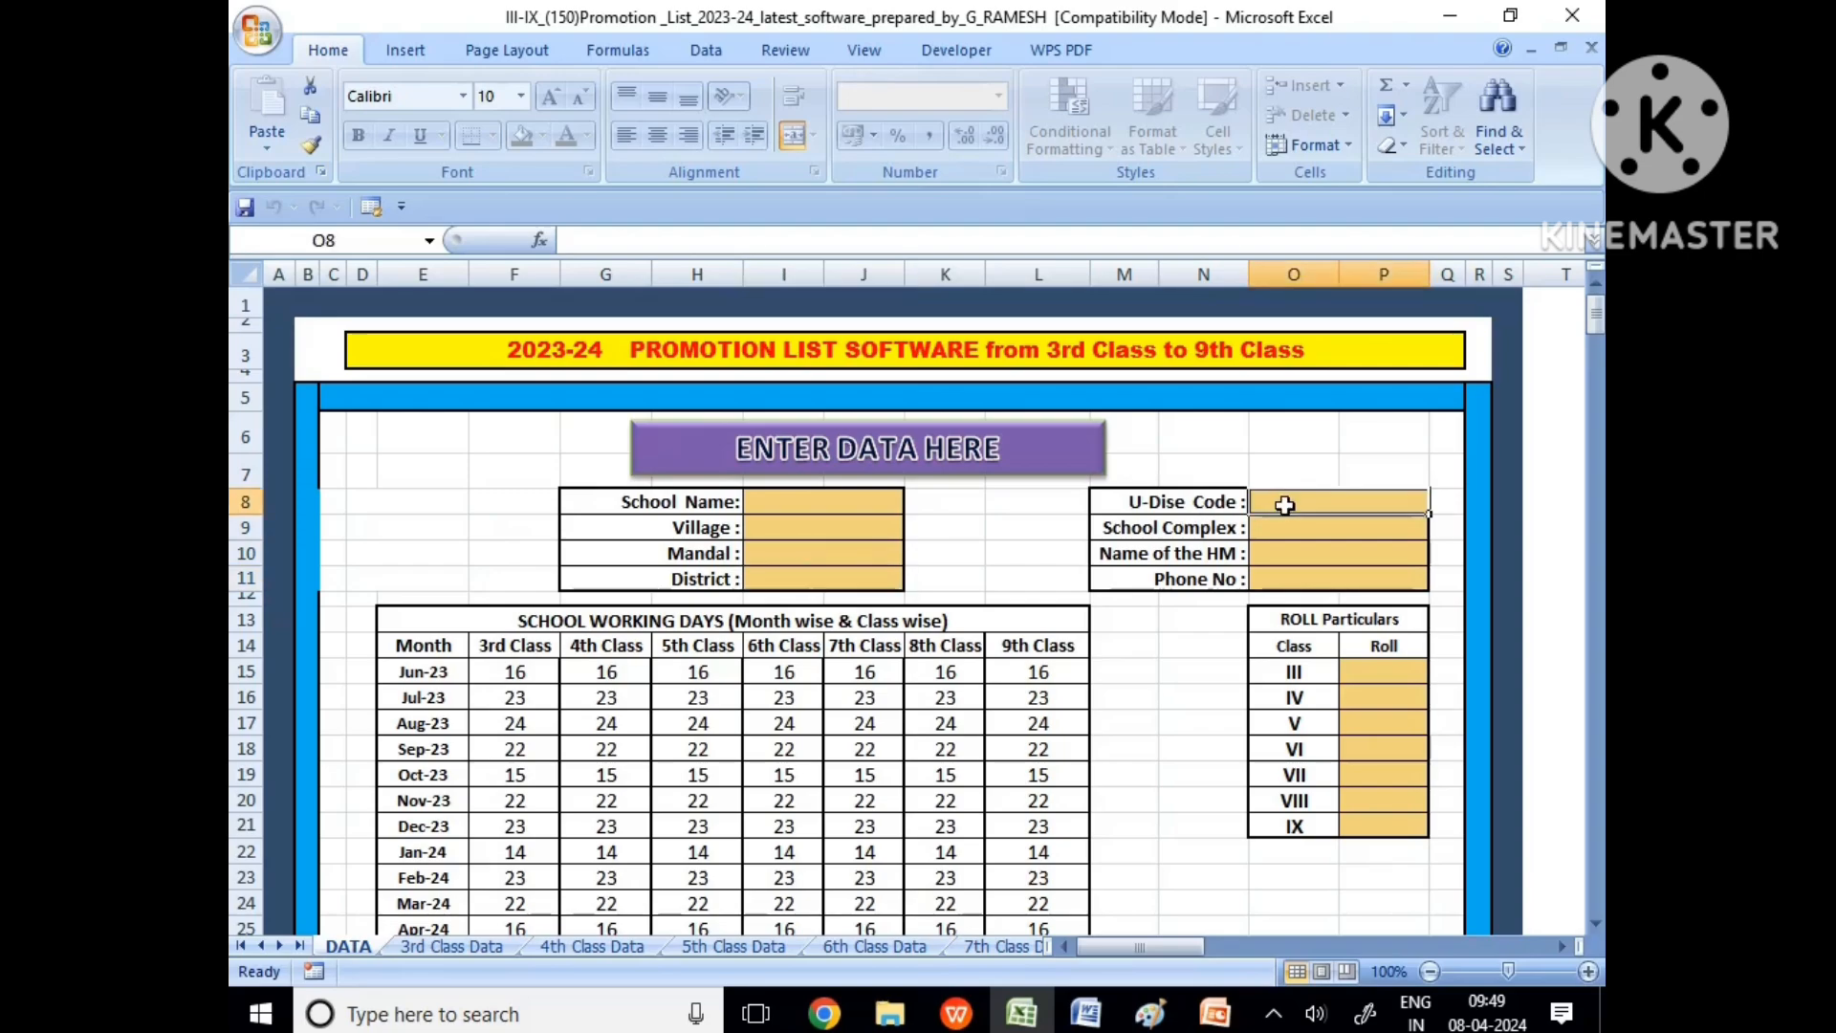
click(1285, 531)
click(1292, 553)
click(1292, 576)
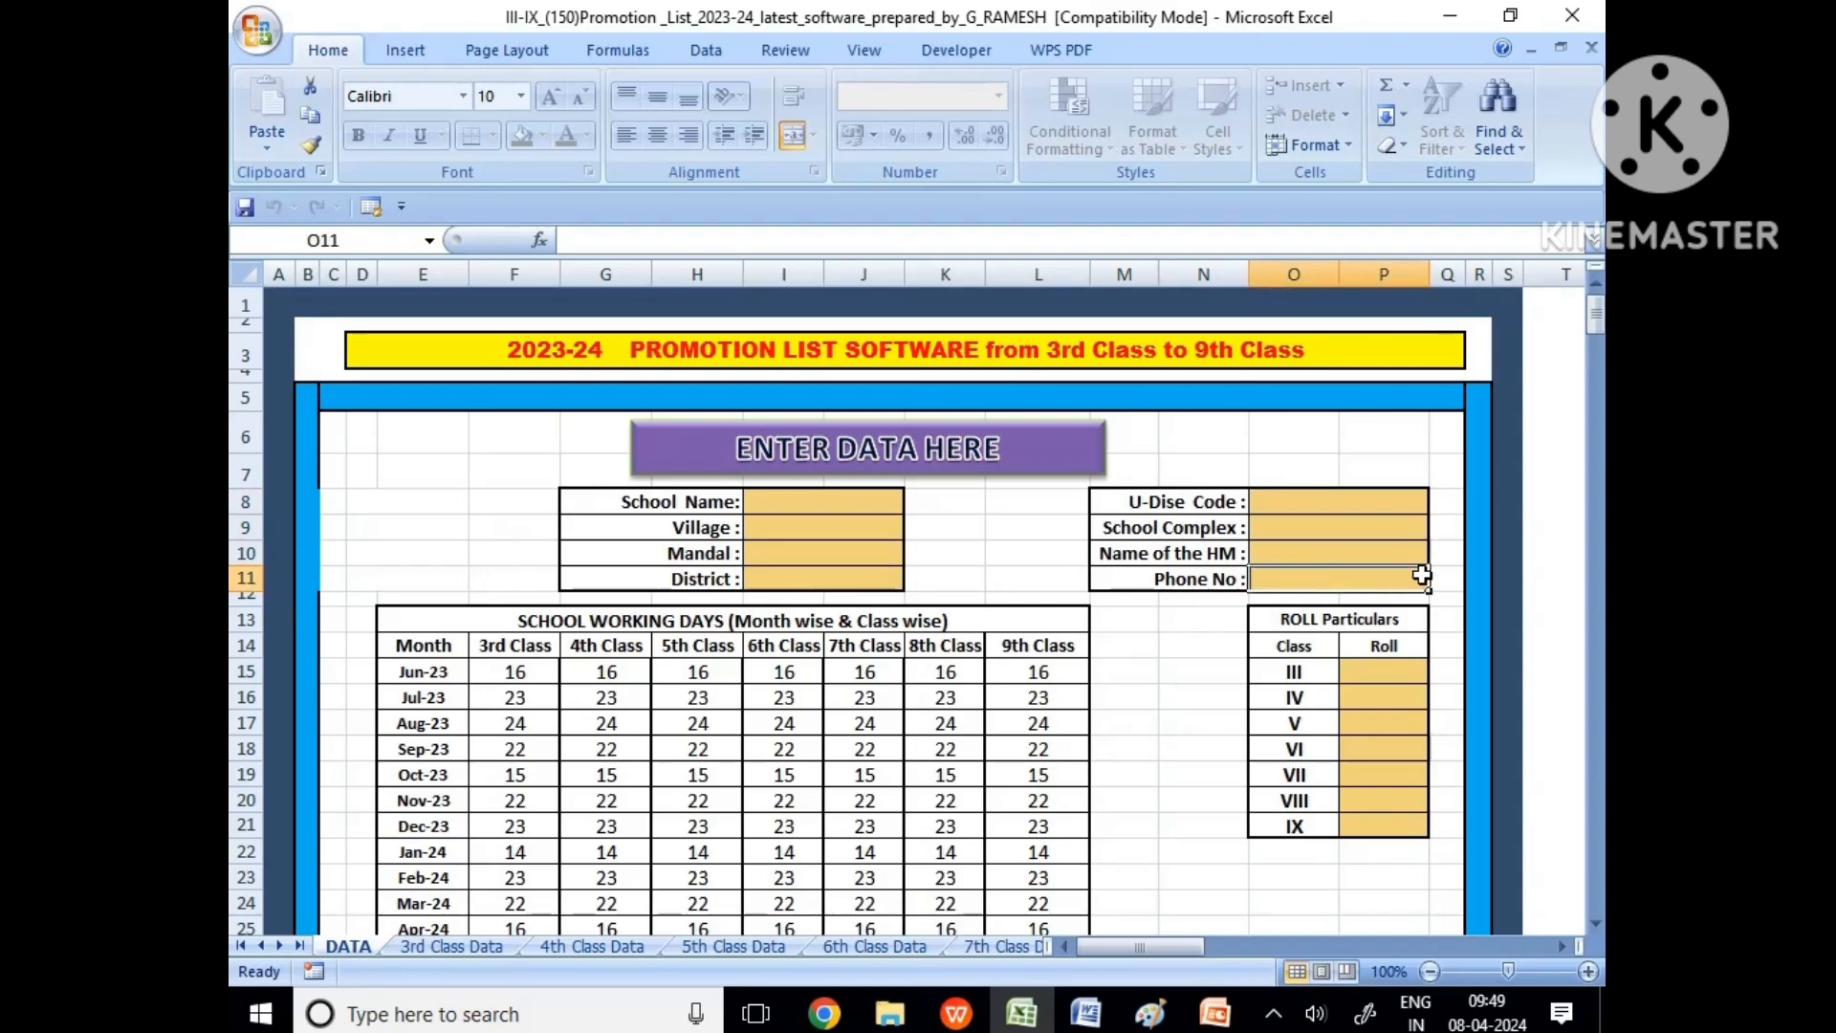
Step: Review the Roll Particulars entry cells for classes III to IX
click(1378, 671)
click(1388, 699)
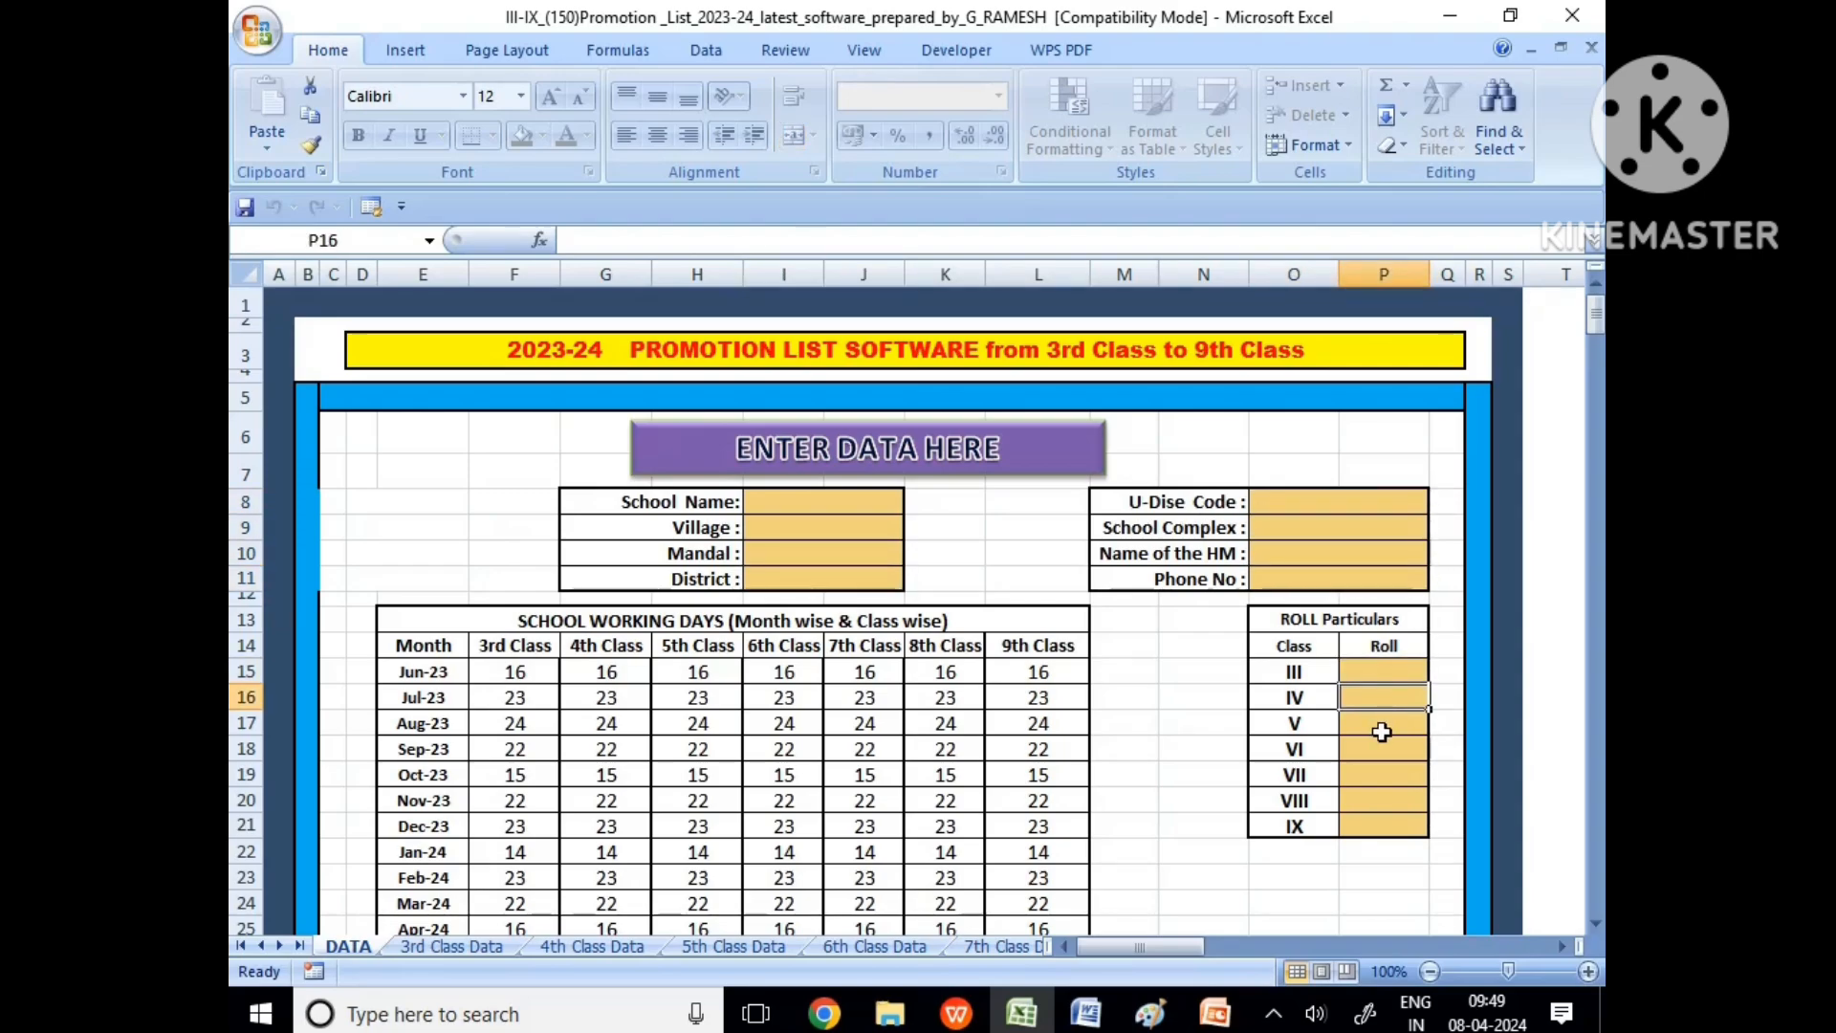
click(1384, 730)
click(1381, 755)
click(1378, 776)
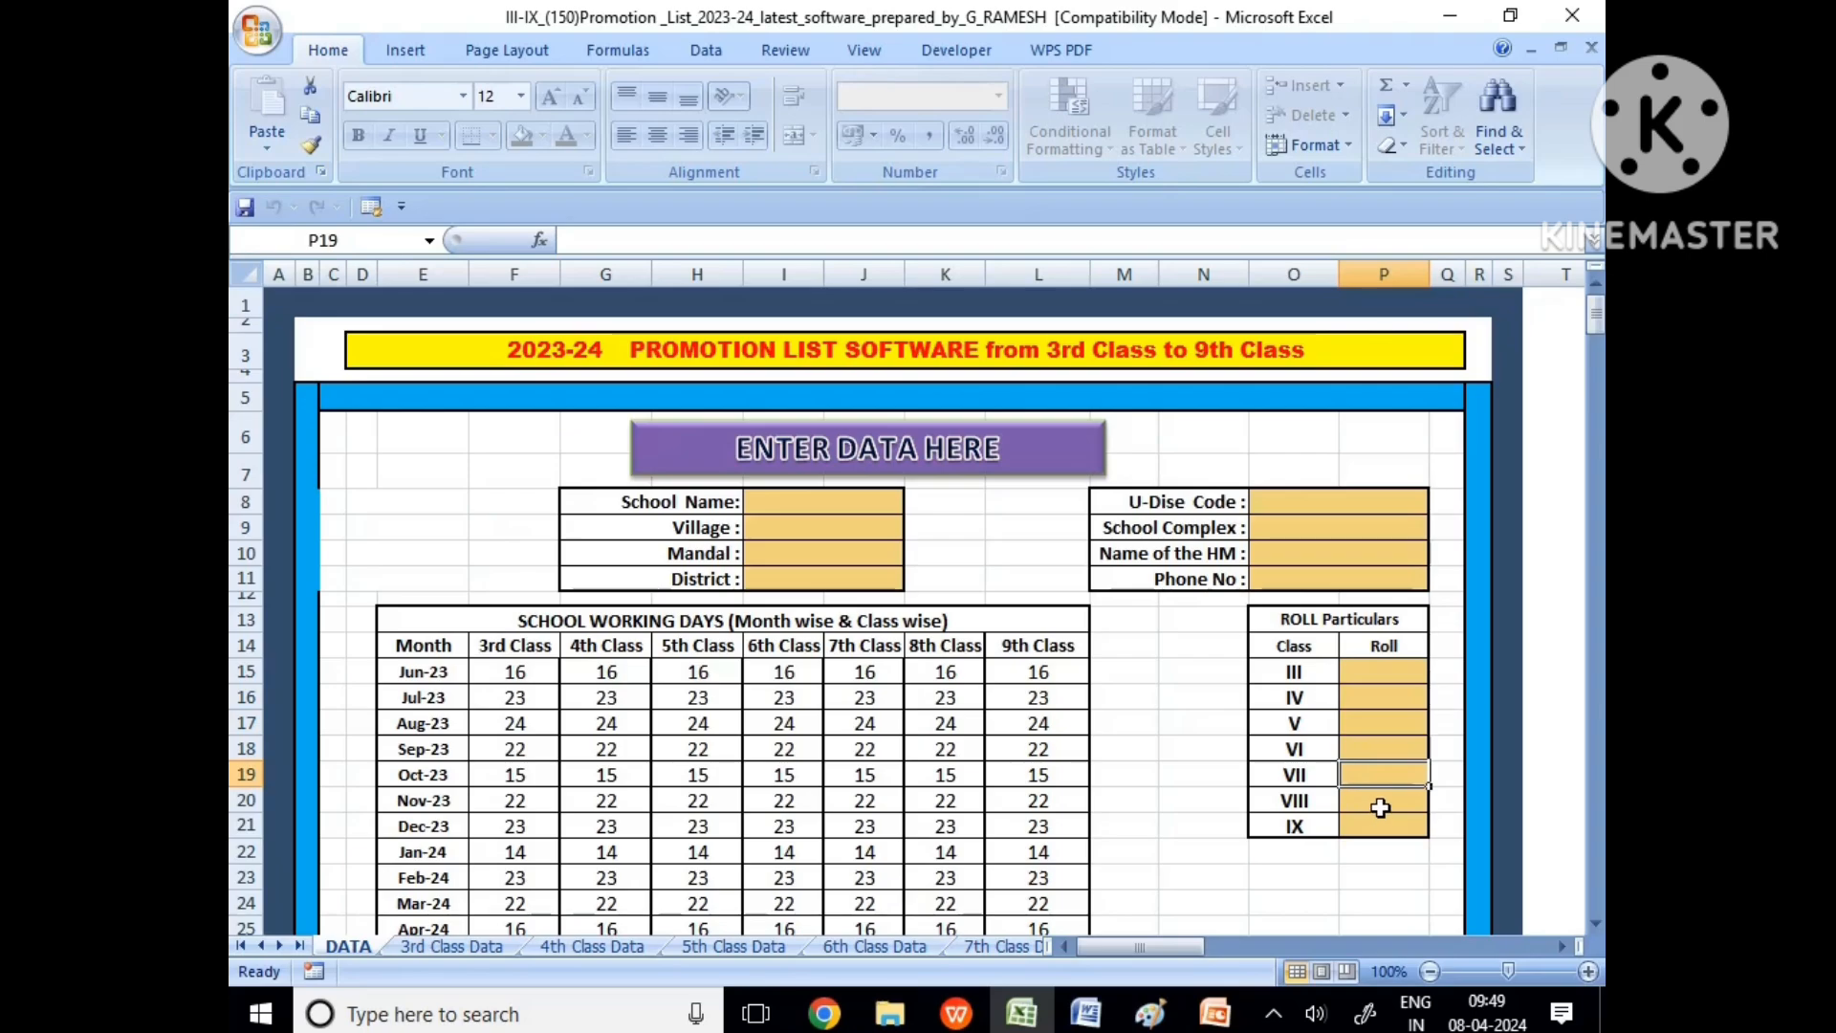
click(1380, 808)
click(1382, 828)
Step: Examine the School Working Days table month by month for 3rd Class and across the class columns up to 9th Class
scroll(1382, 828, down, 2)
click(511, 507)
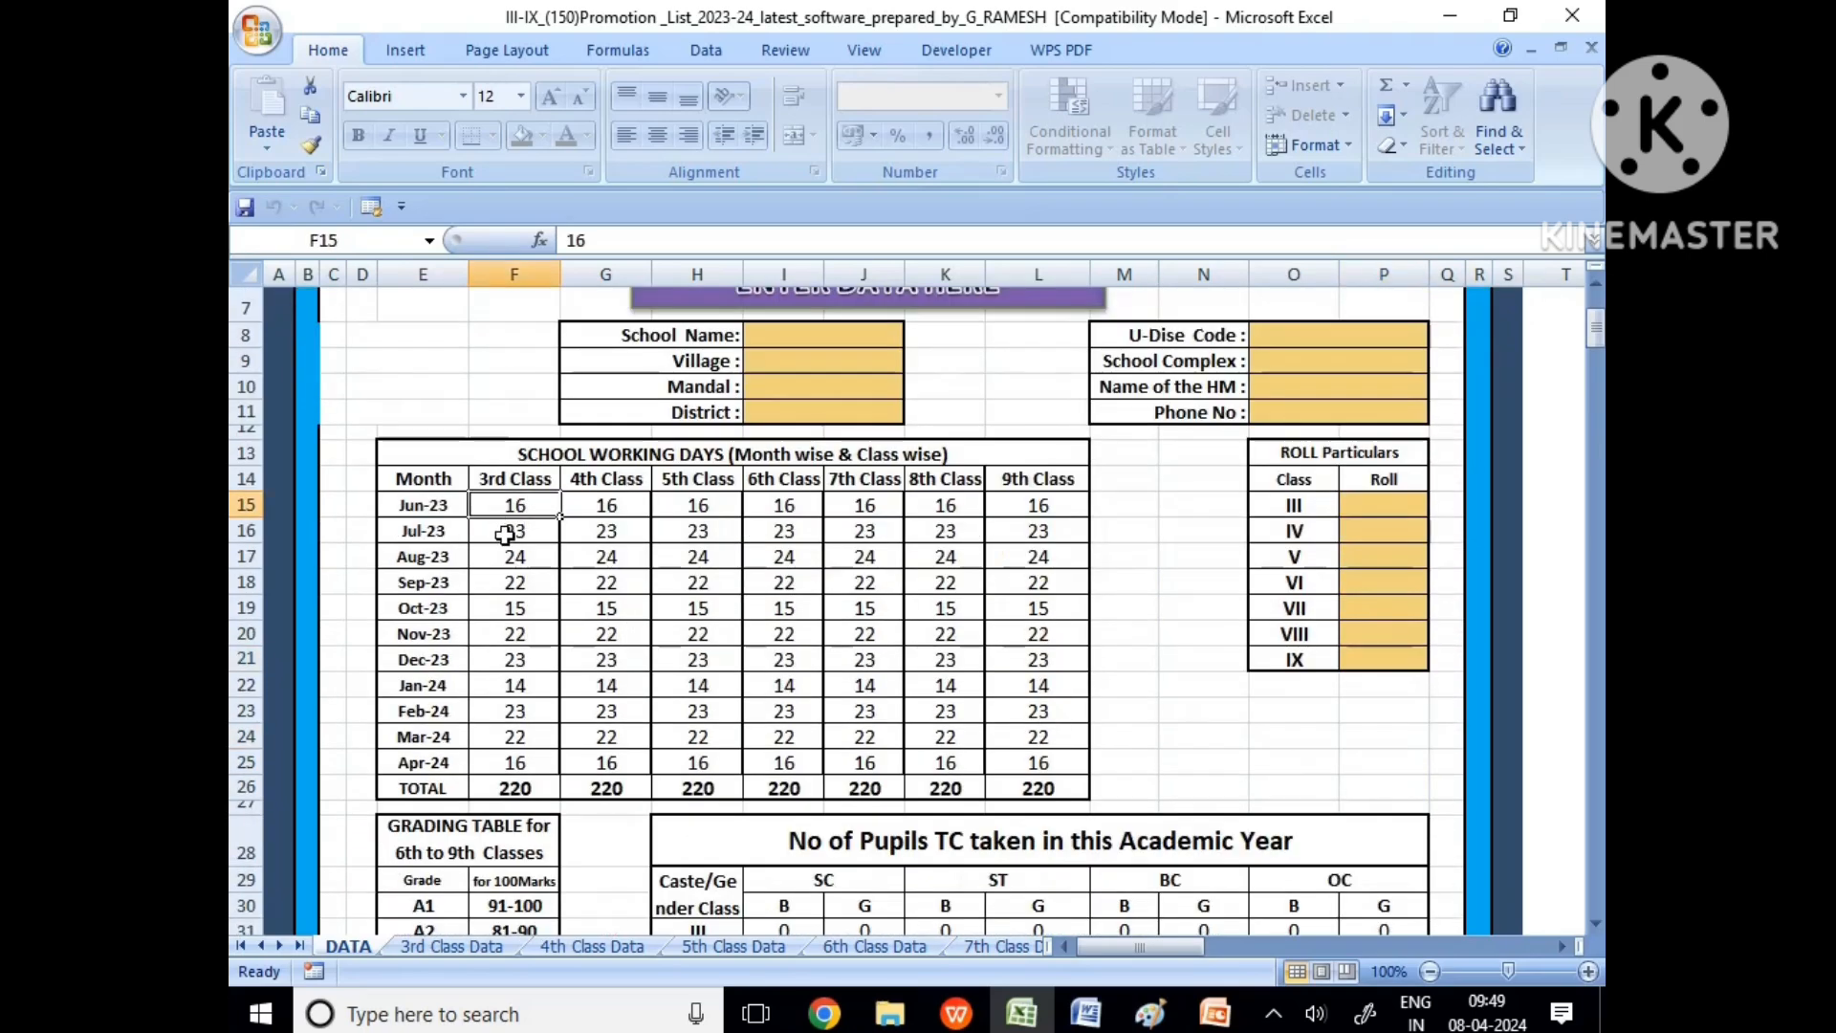
click(505, 532)
click(507, 558)
click(507, 583)
click(507, 609)
click(507, 635)
click(506, 660)
click(508, 686)
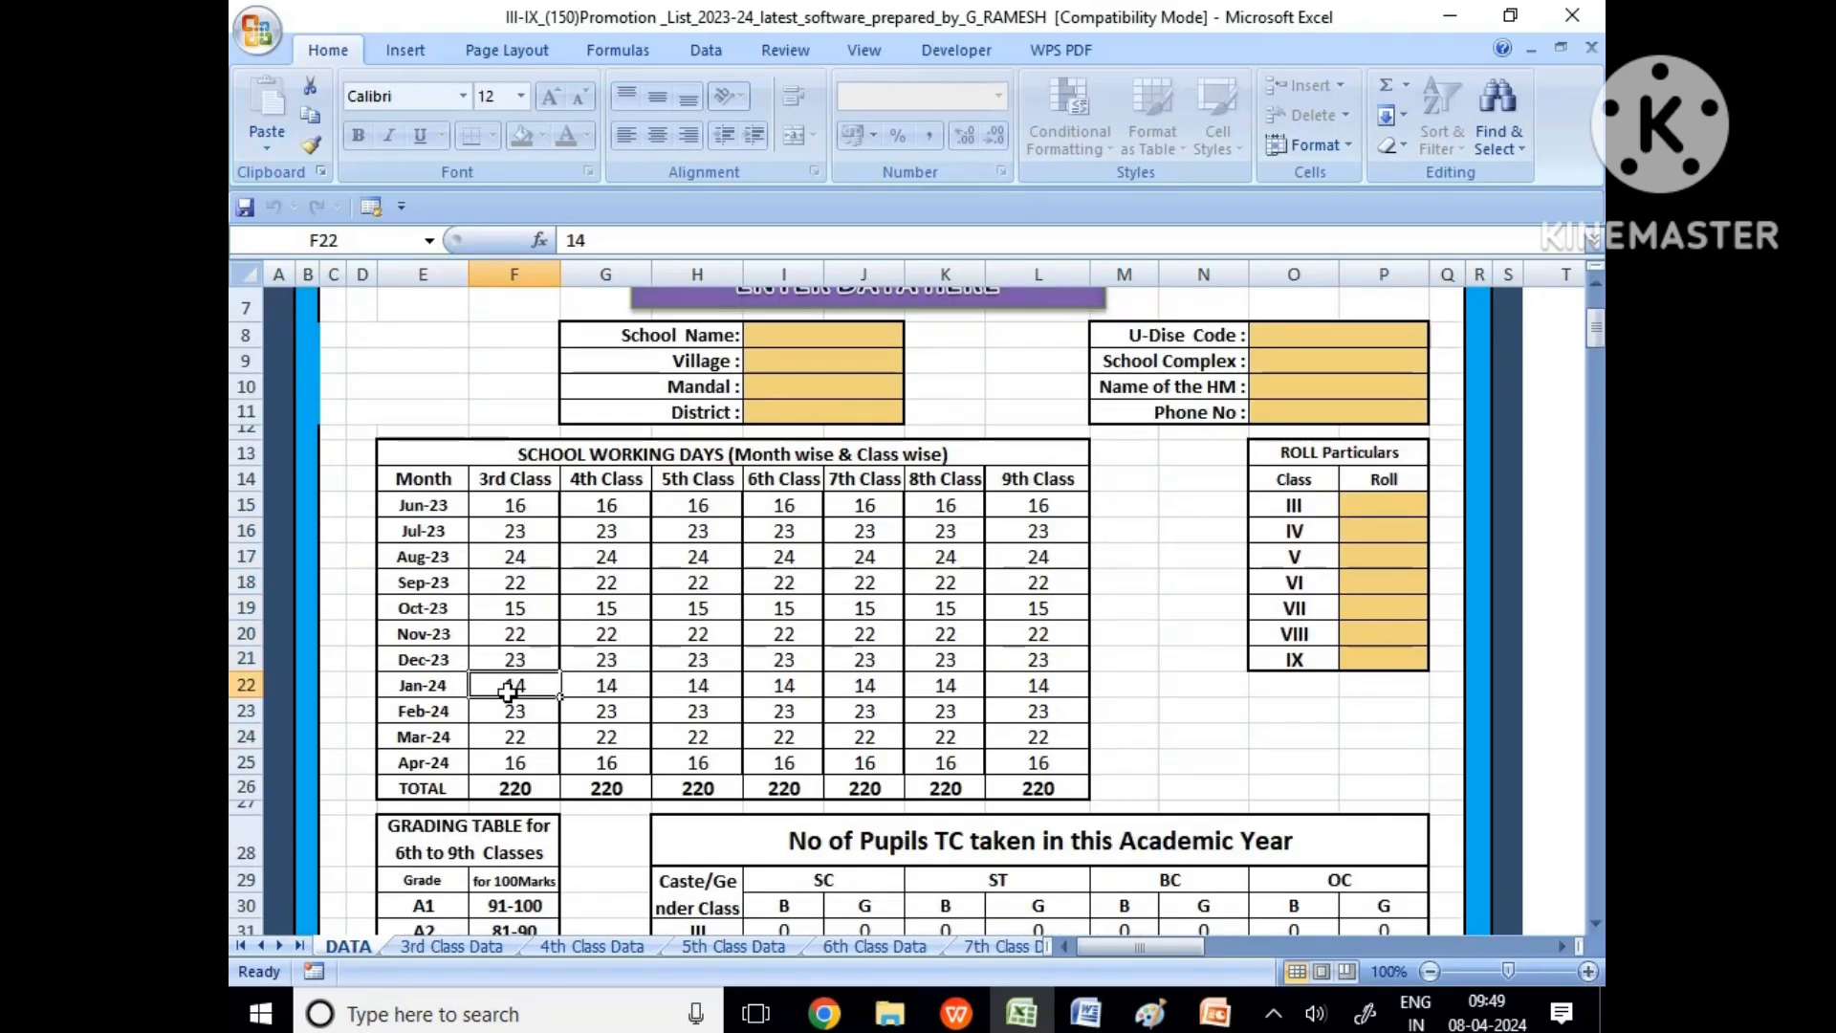
click(509, 712)
click(510, 738)
click(512, 763)
click(603, 478)
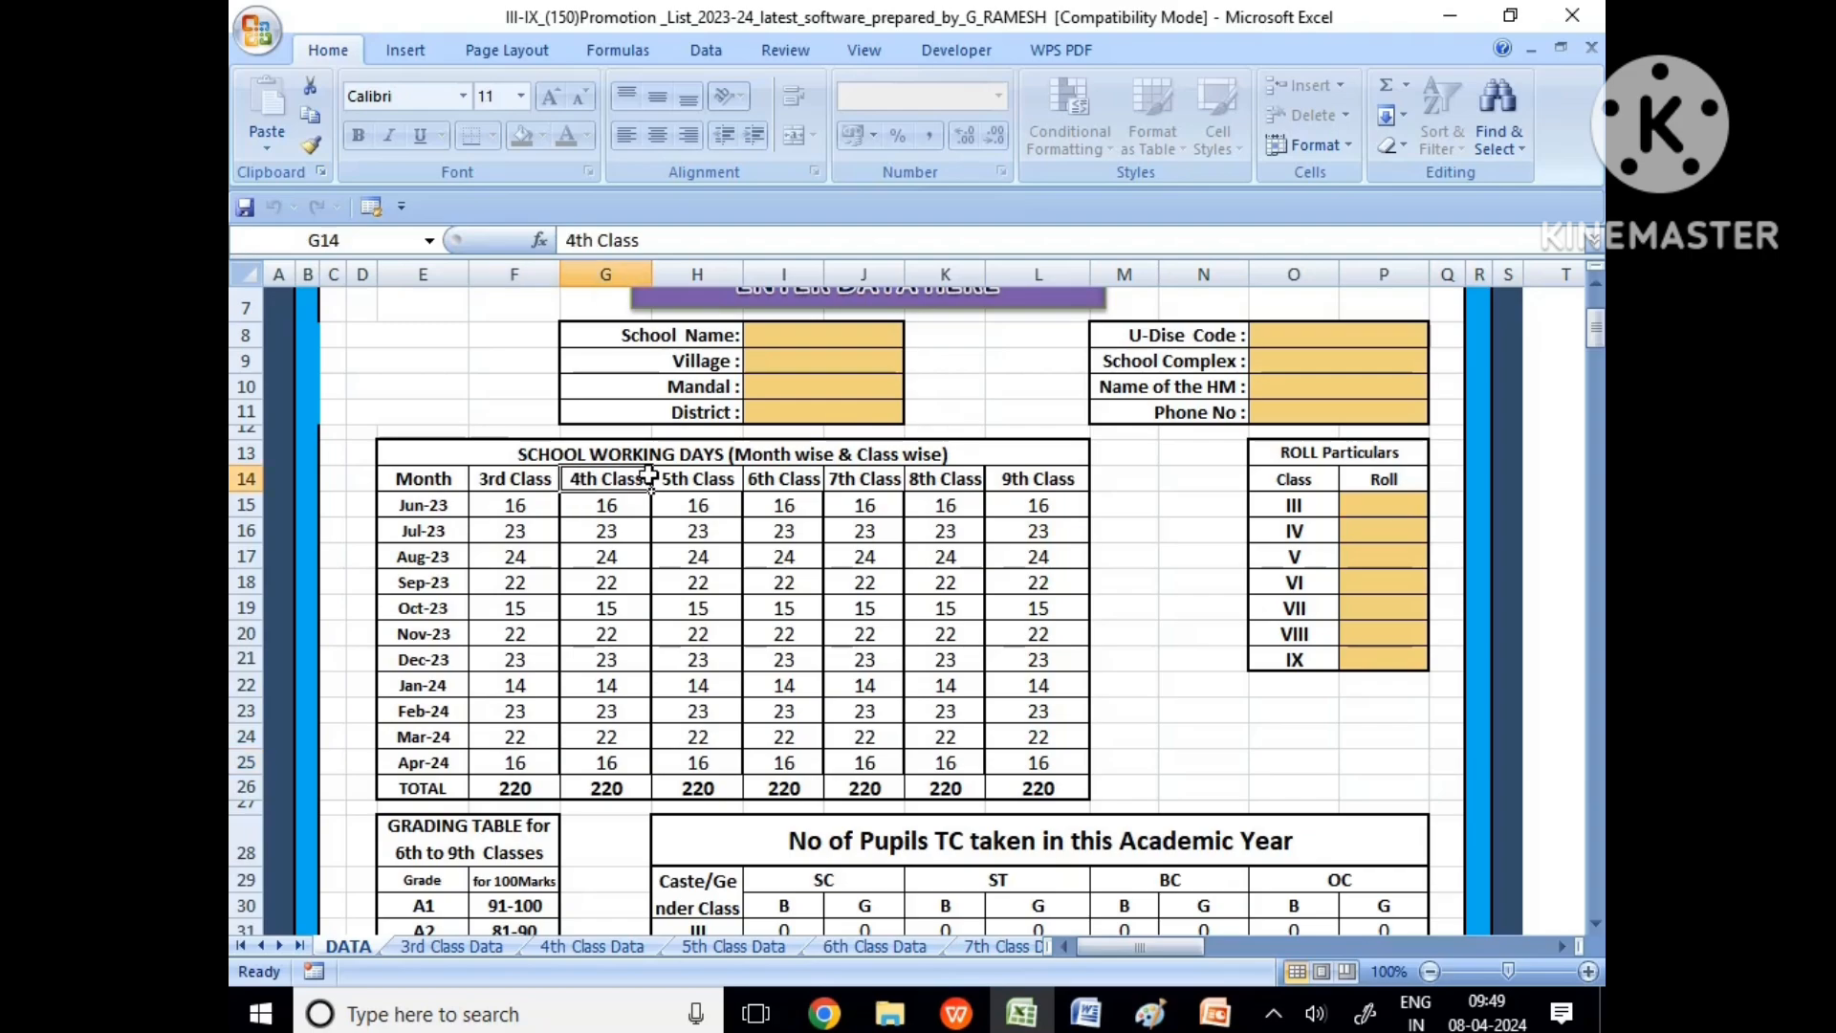
click(696, 478)
click(783, 478)
click(862, 478)
click(944, 479)
click(1033, 478)
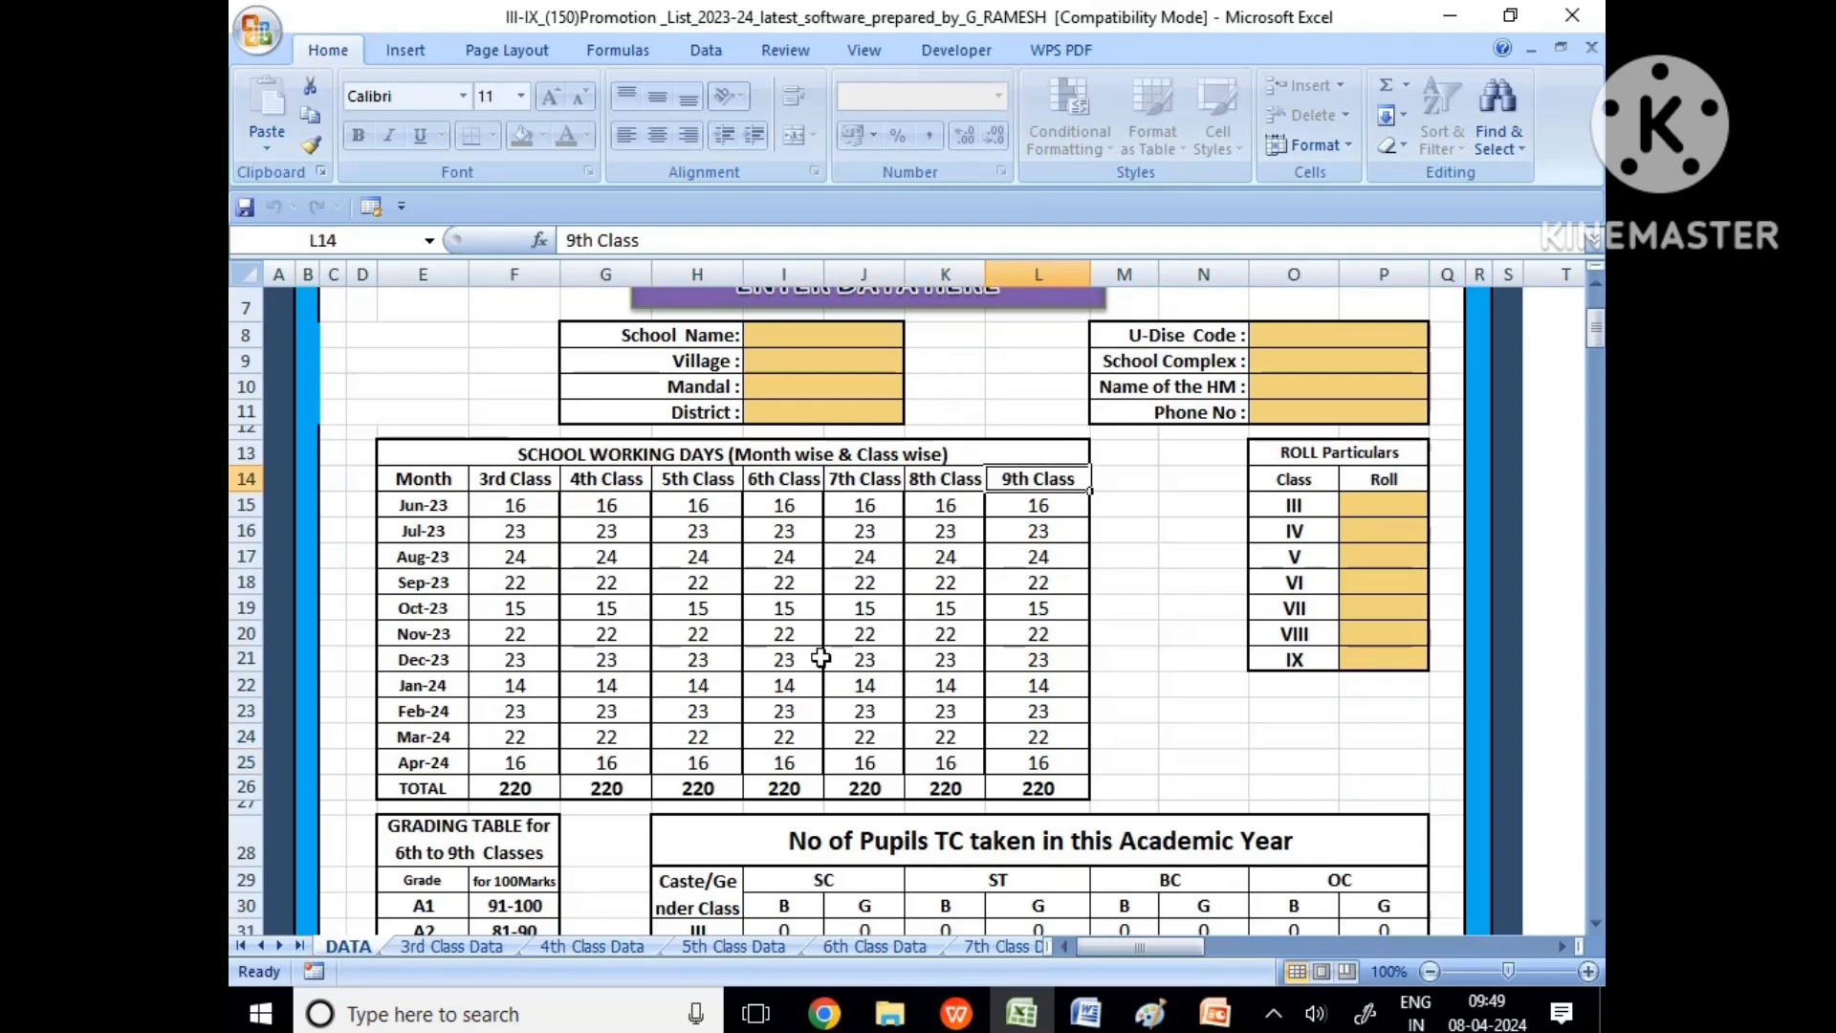
Step: Examine the table of pupils' TCs taken in this academic year, by caste, gender and class
scroll(820, 658, down, 3)
drag(781, 704, 1389, 846)
scroll(1040, 729, down, 3)
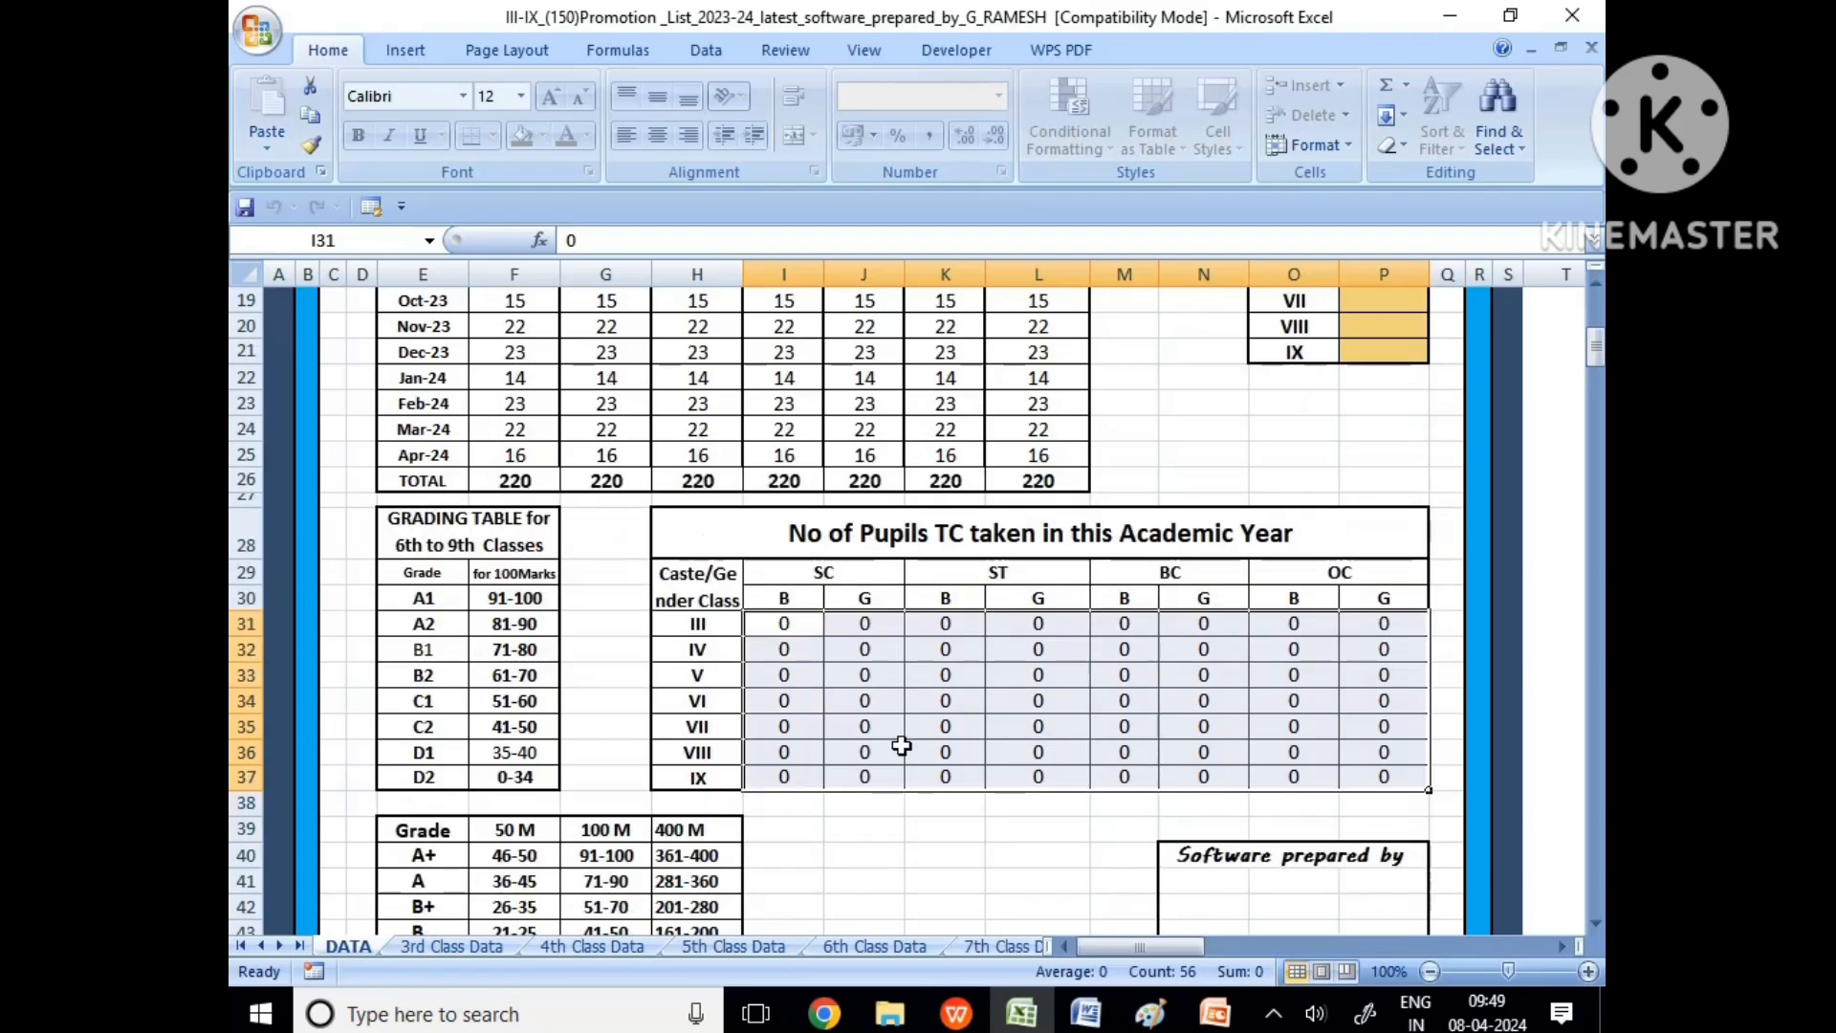
click(947, 739)
scroll(509, 885, up, 8)
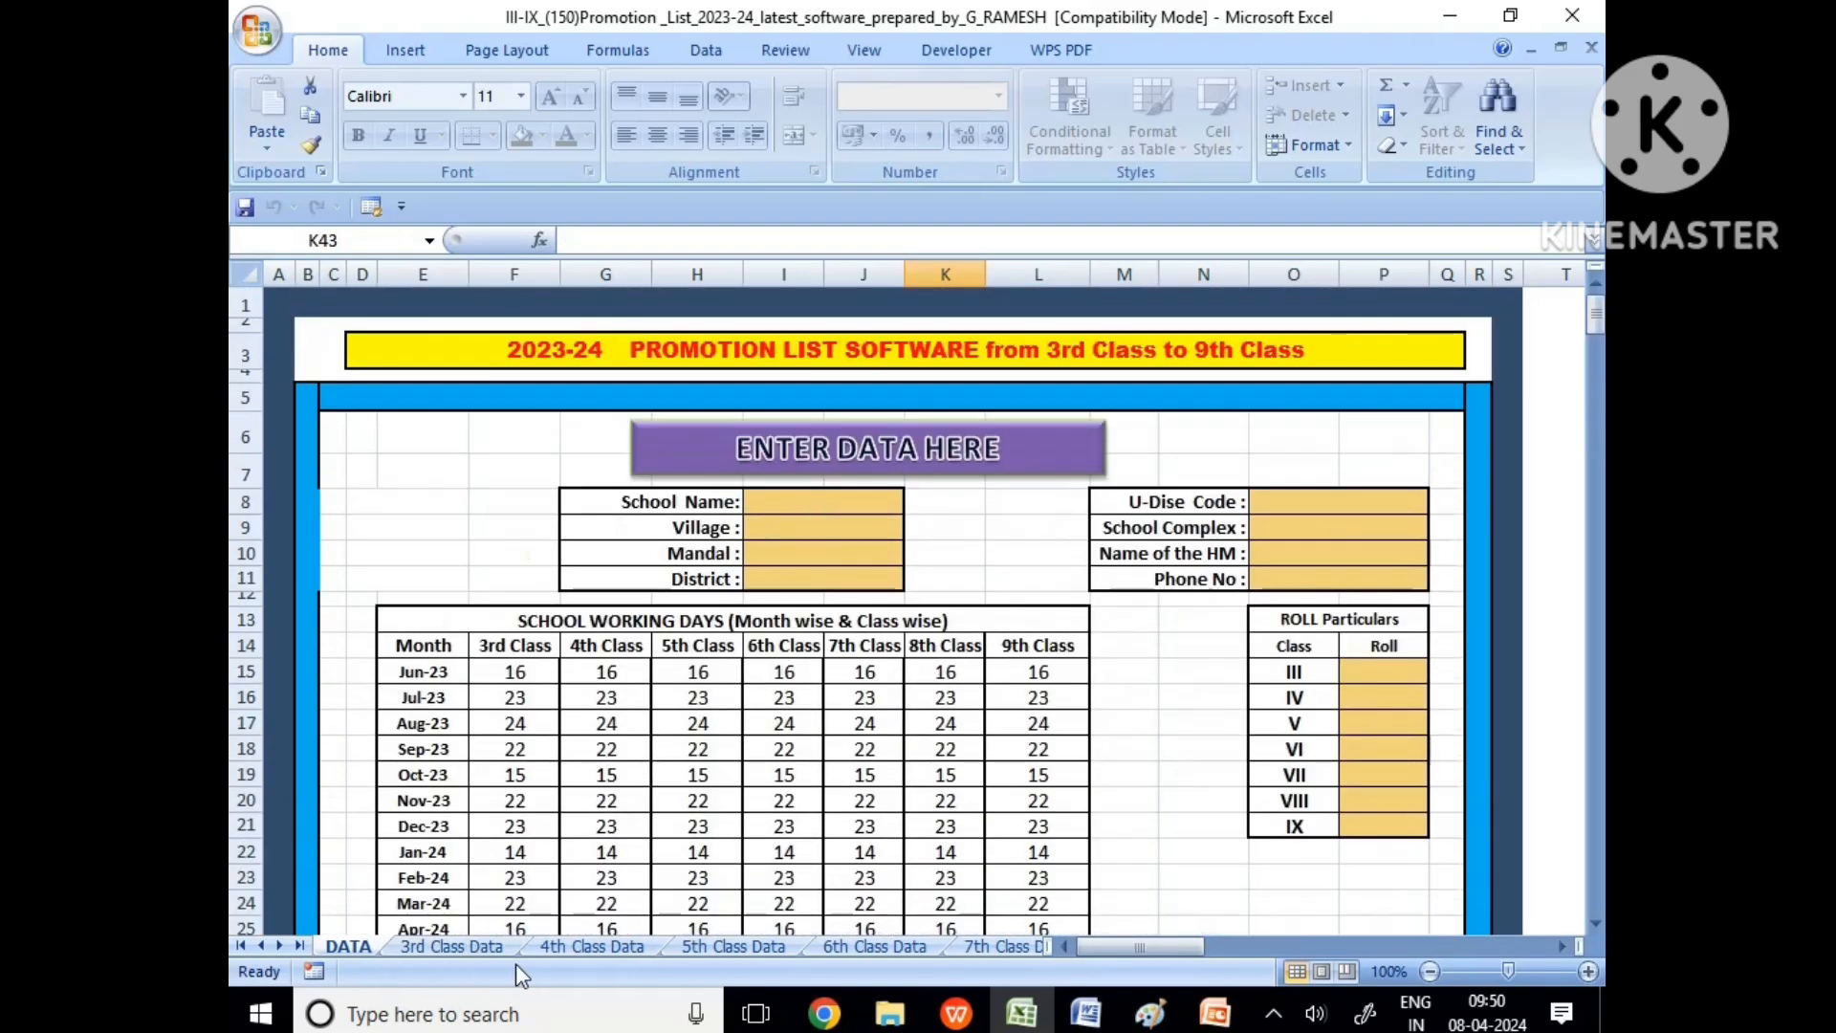
Step: Open the 3rd Class Data sheet and look at its title and the Student's Primary Information section
click(450, 947)
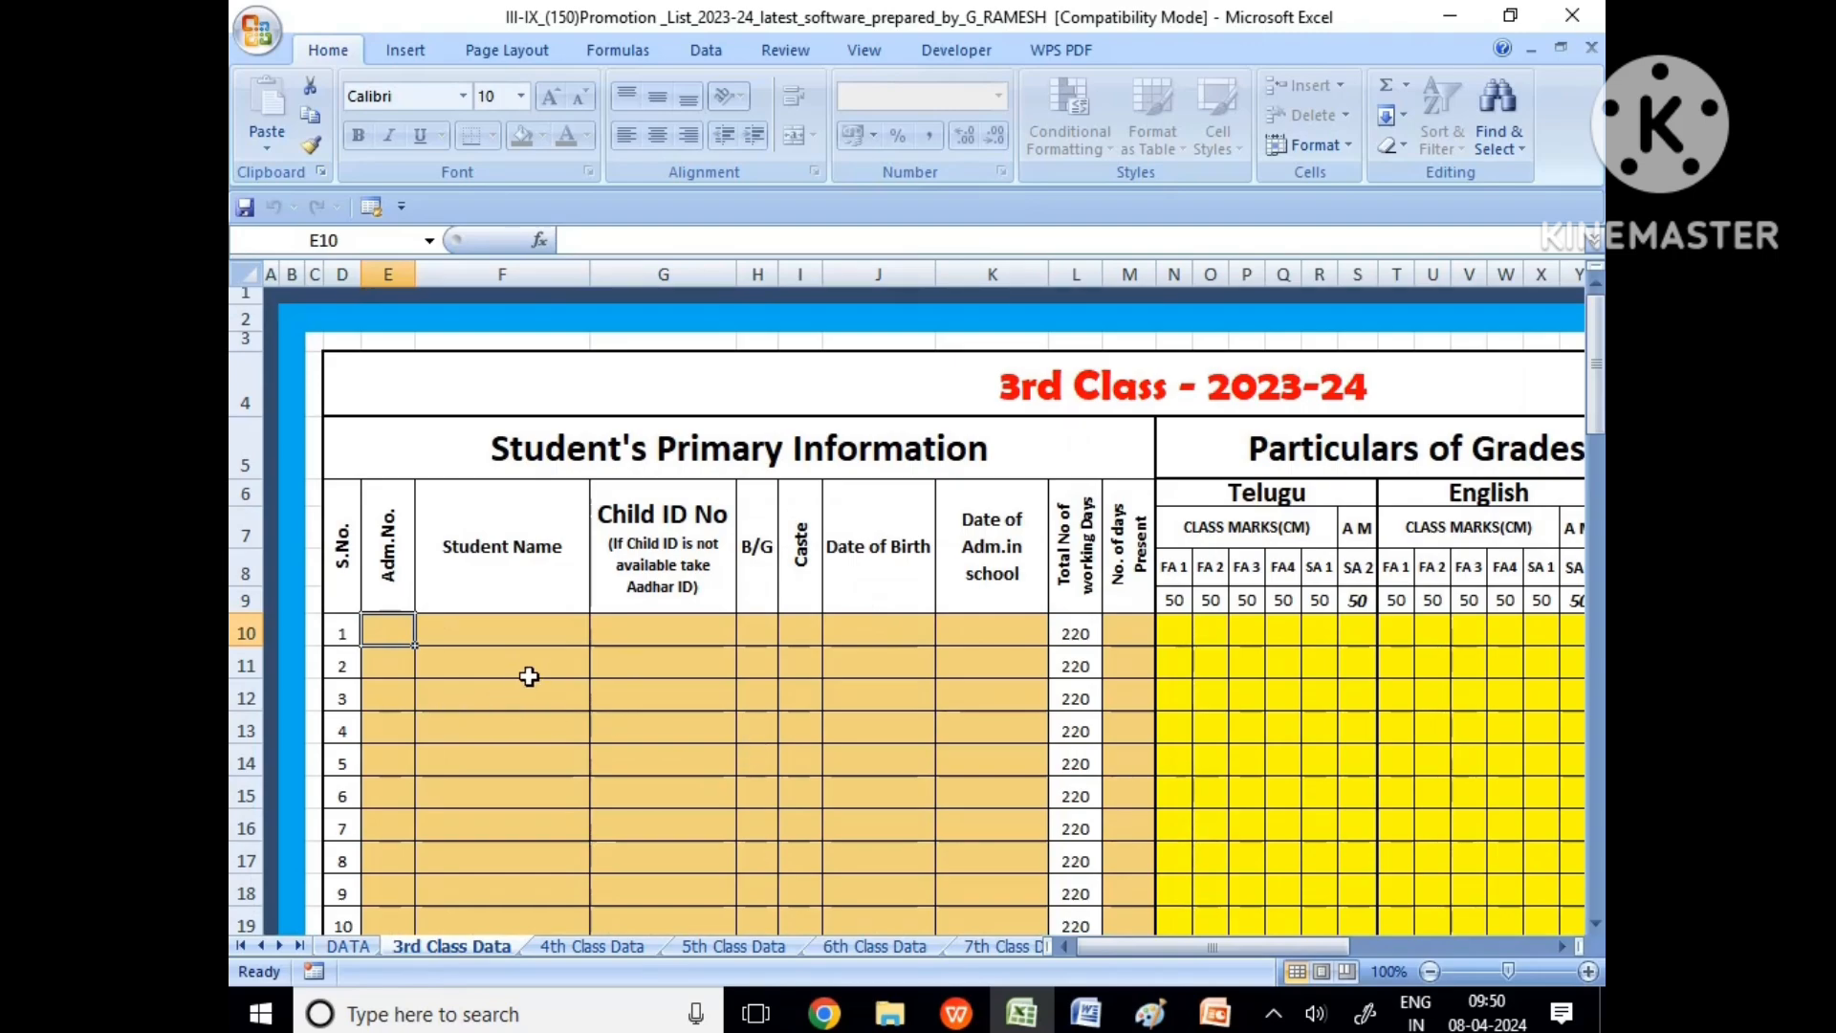
click(1012, 384)
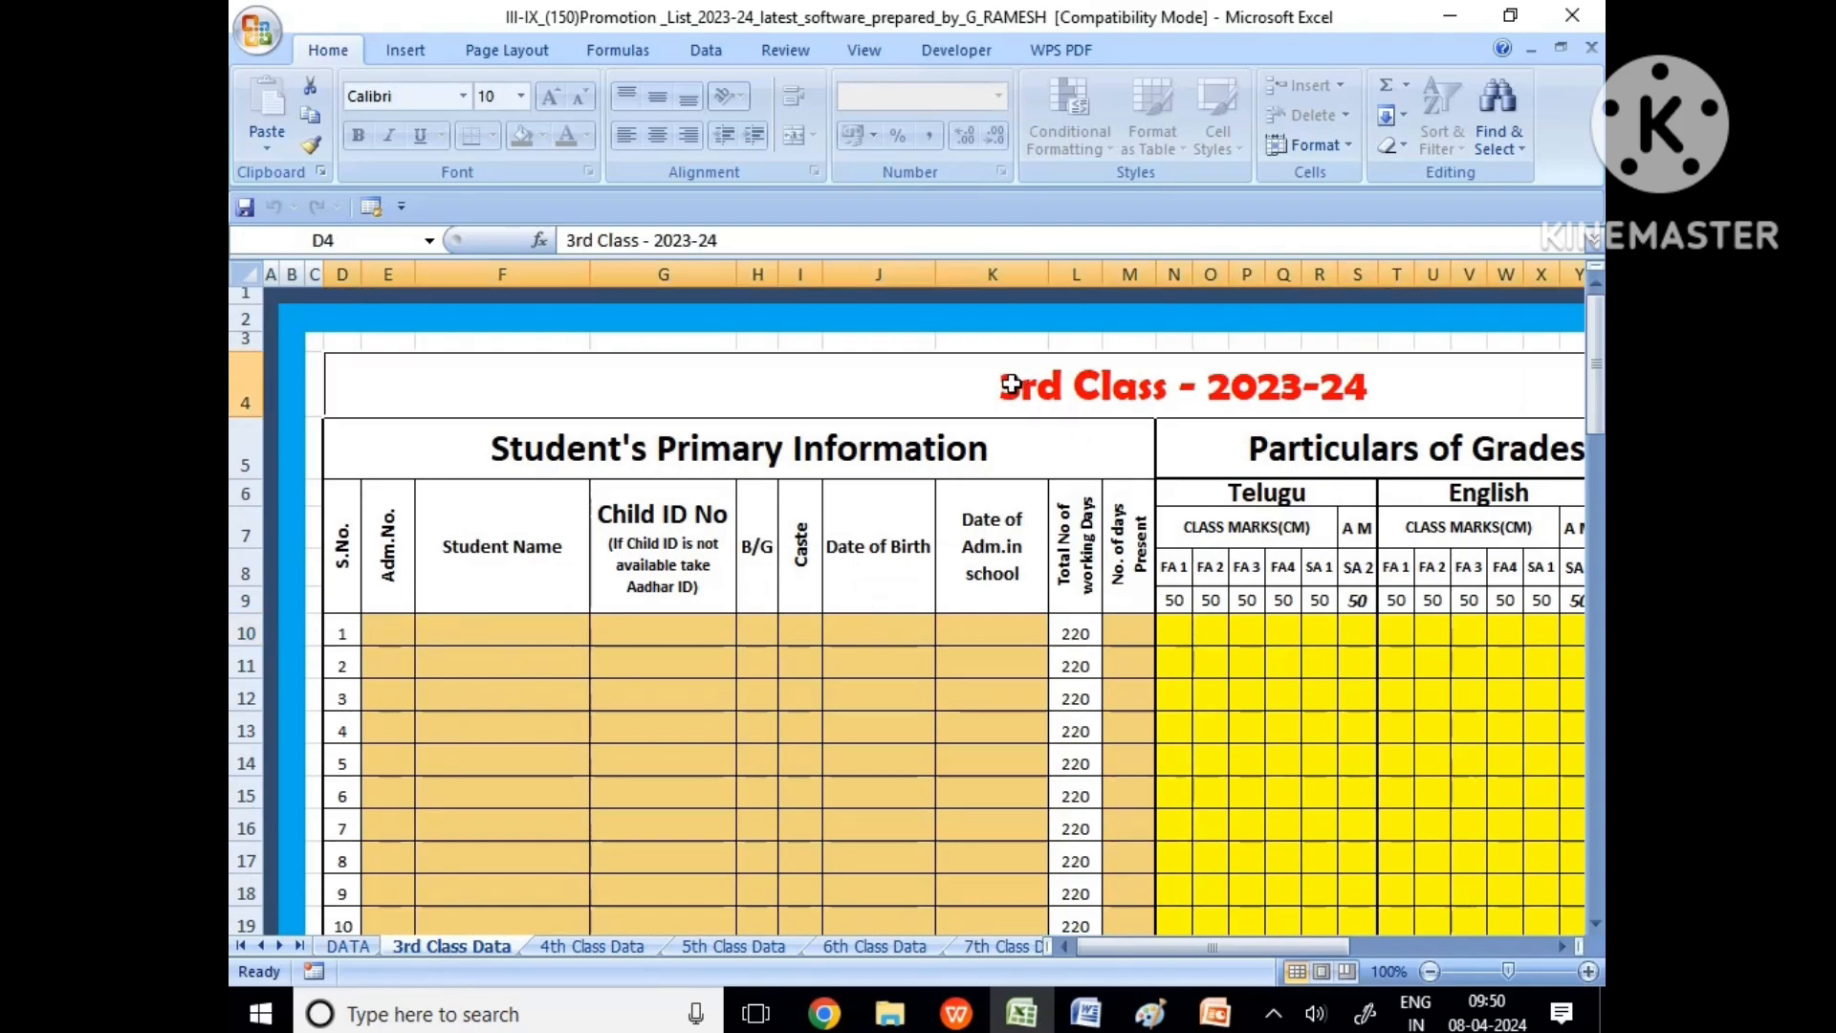
click(973, 466)
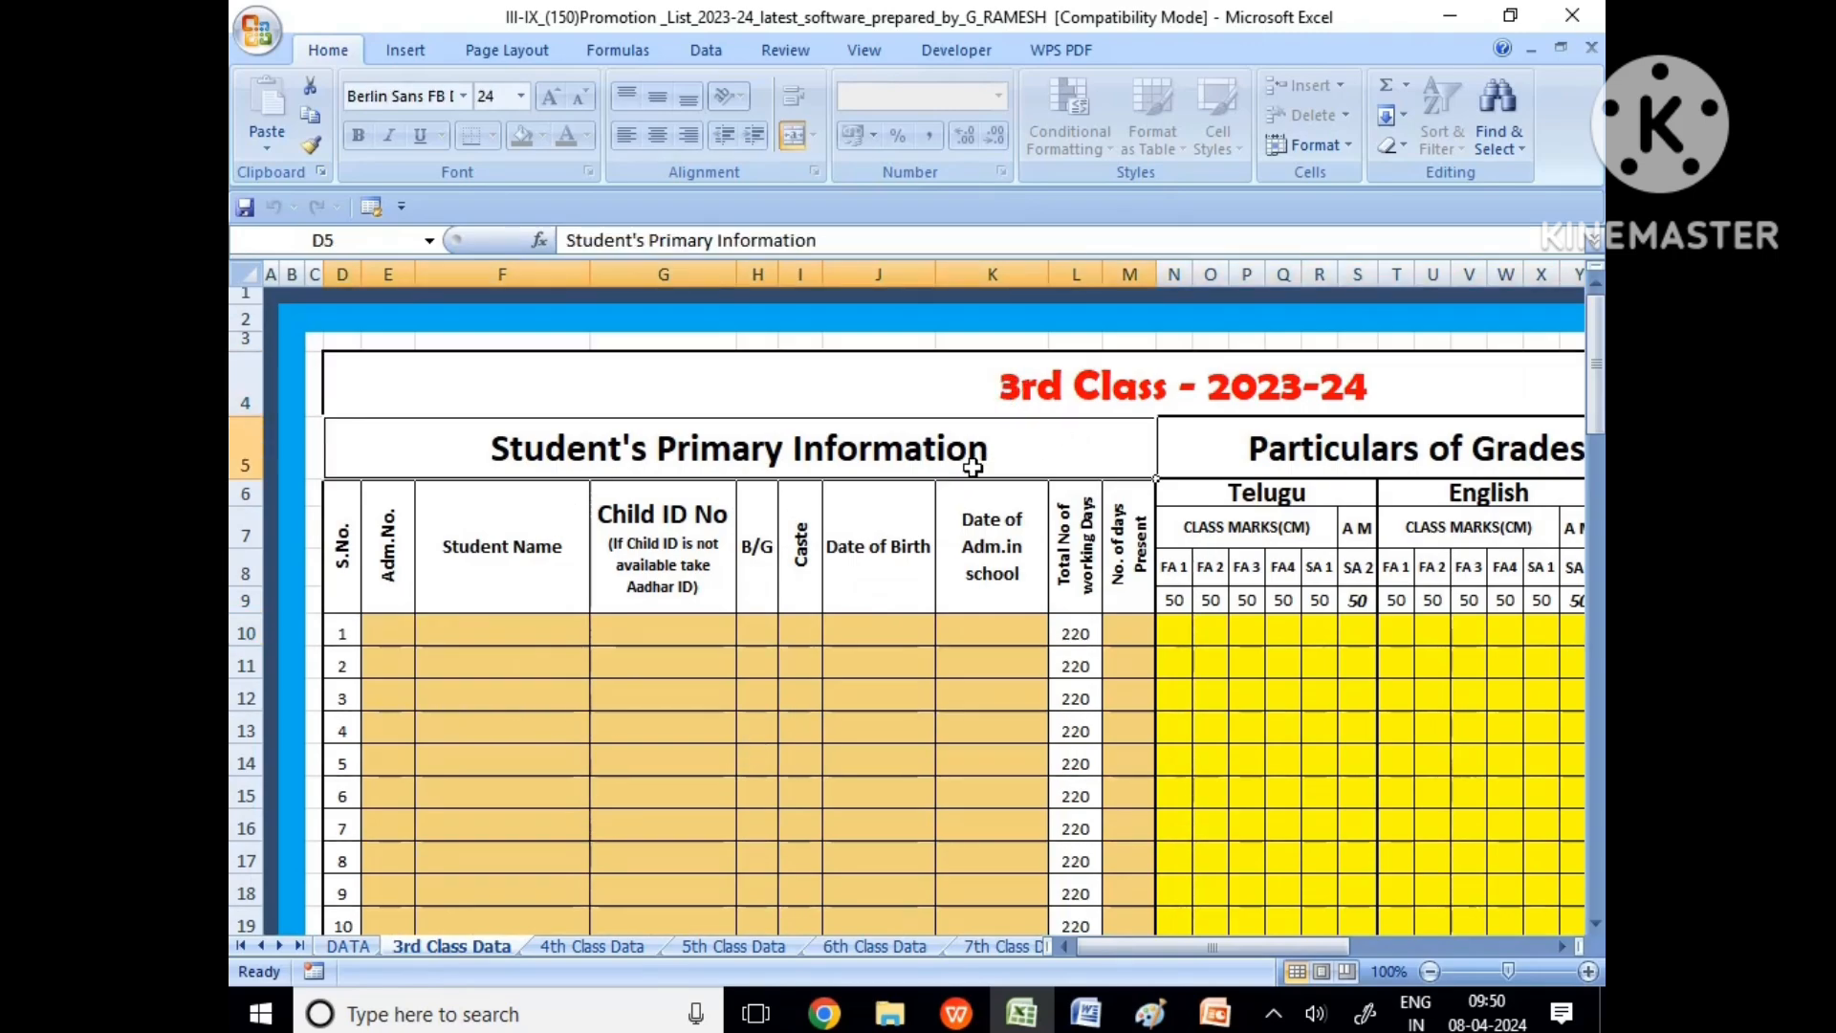
Step: Enter the first student's admission number, name and child ID number in the 3rd Class list
click(346, 631)
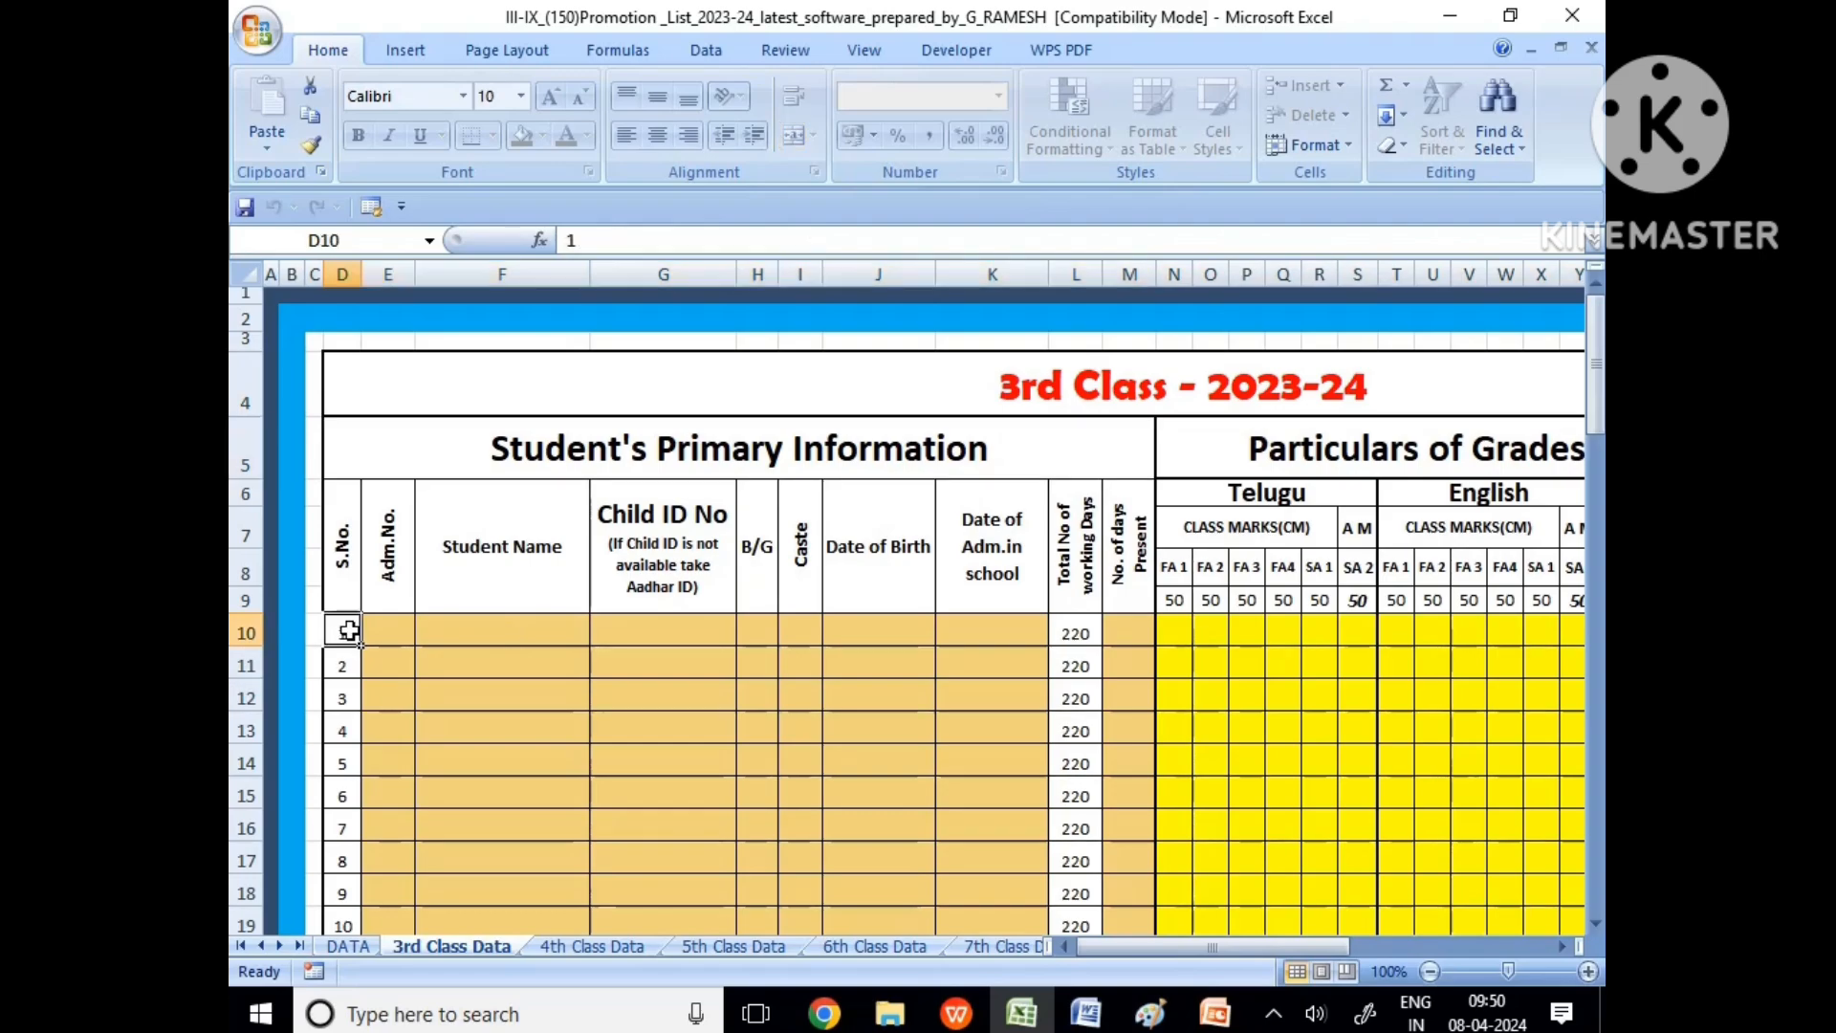
key(Tab)
text(1235)
key(Tab)
text(G RAMESH)
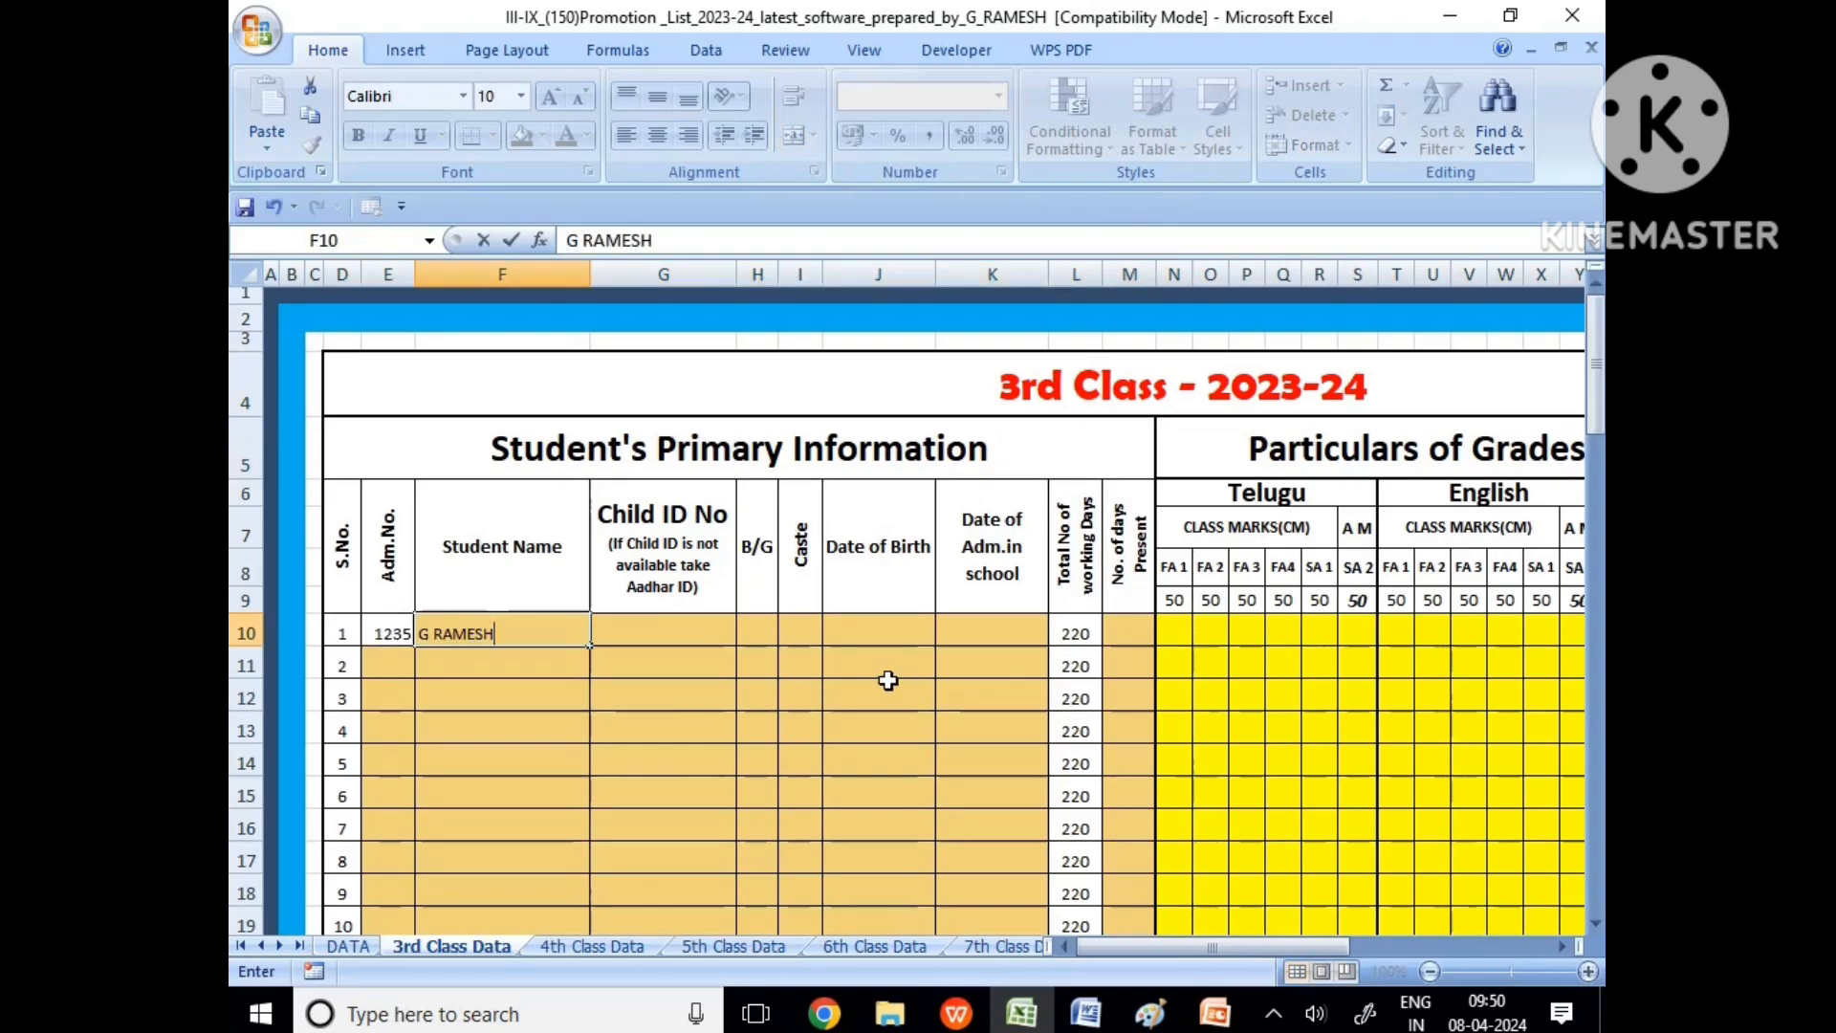
key(Tab)
text(111111111)
key(Tab)
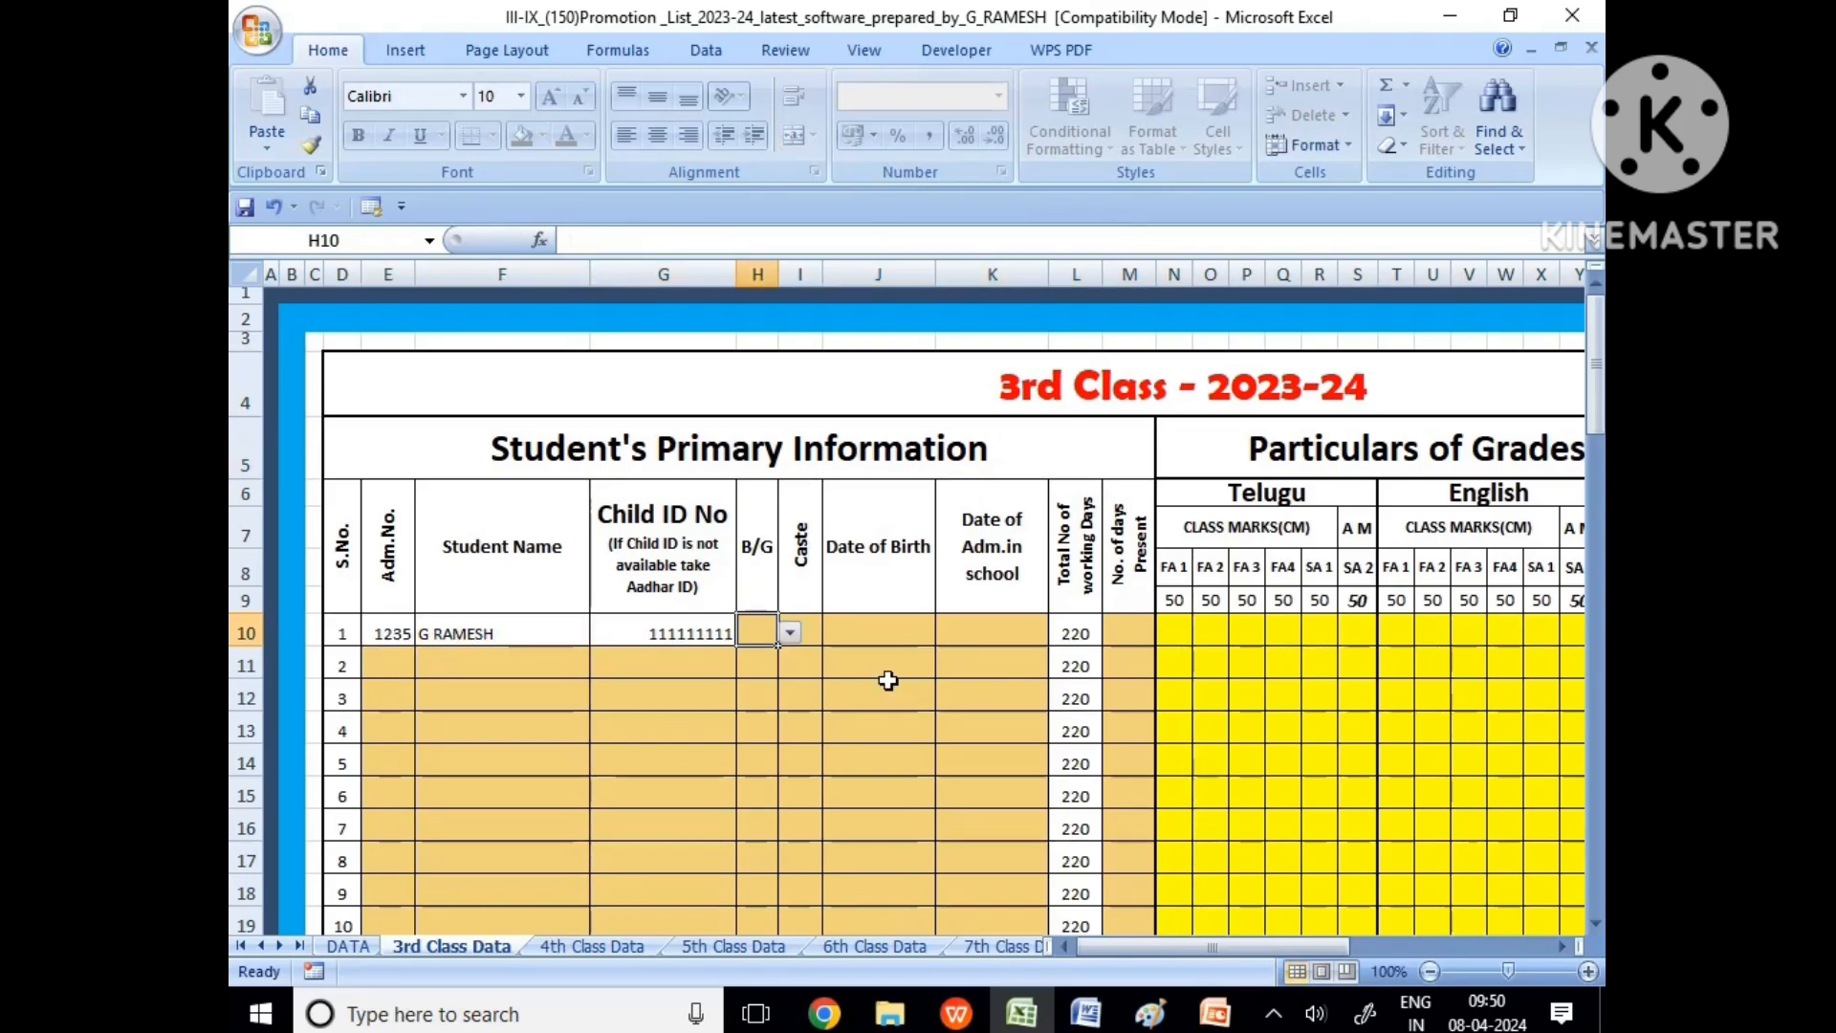
Step: Set the first student's gender to B, caste to BC and number of days present to 200
click(768, 658)
click(812, 631)
click(832, 632)
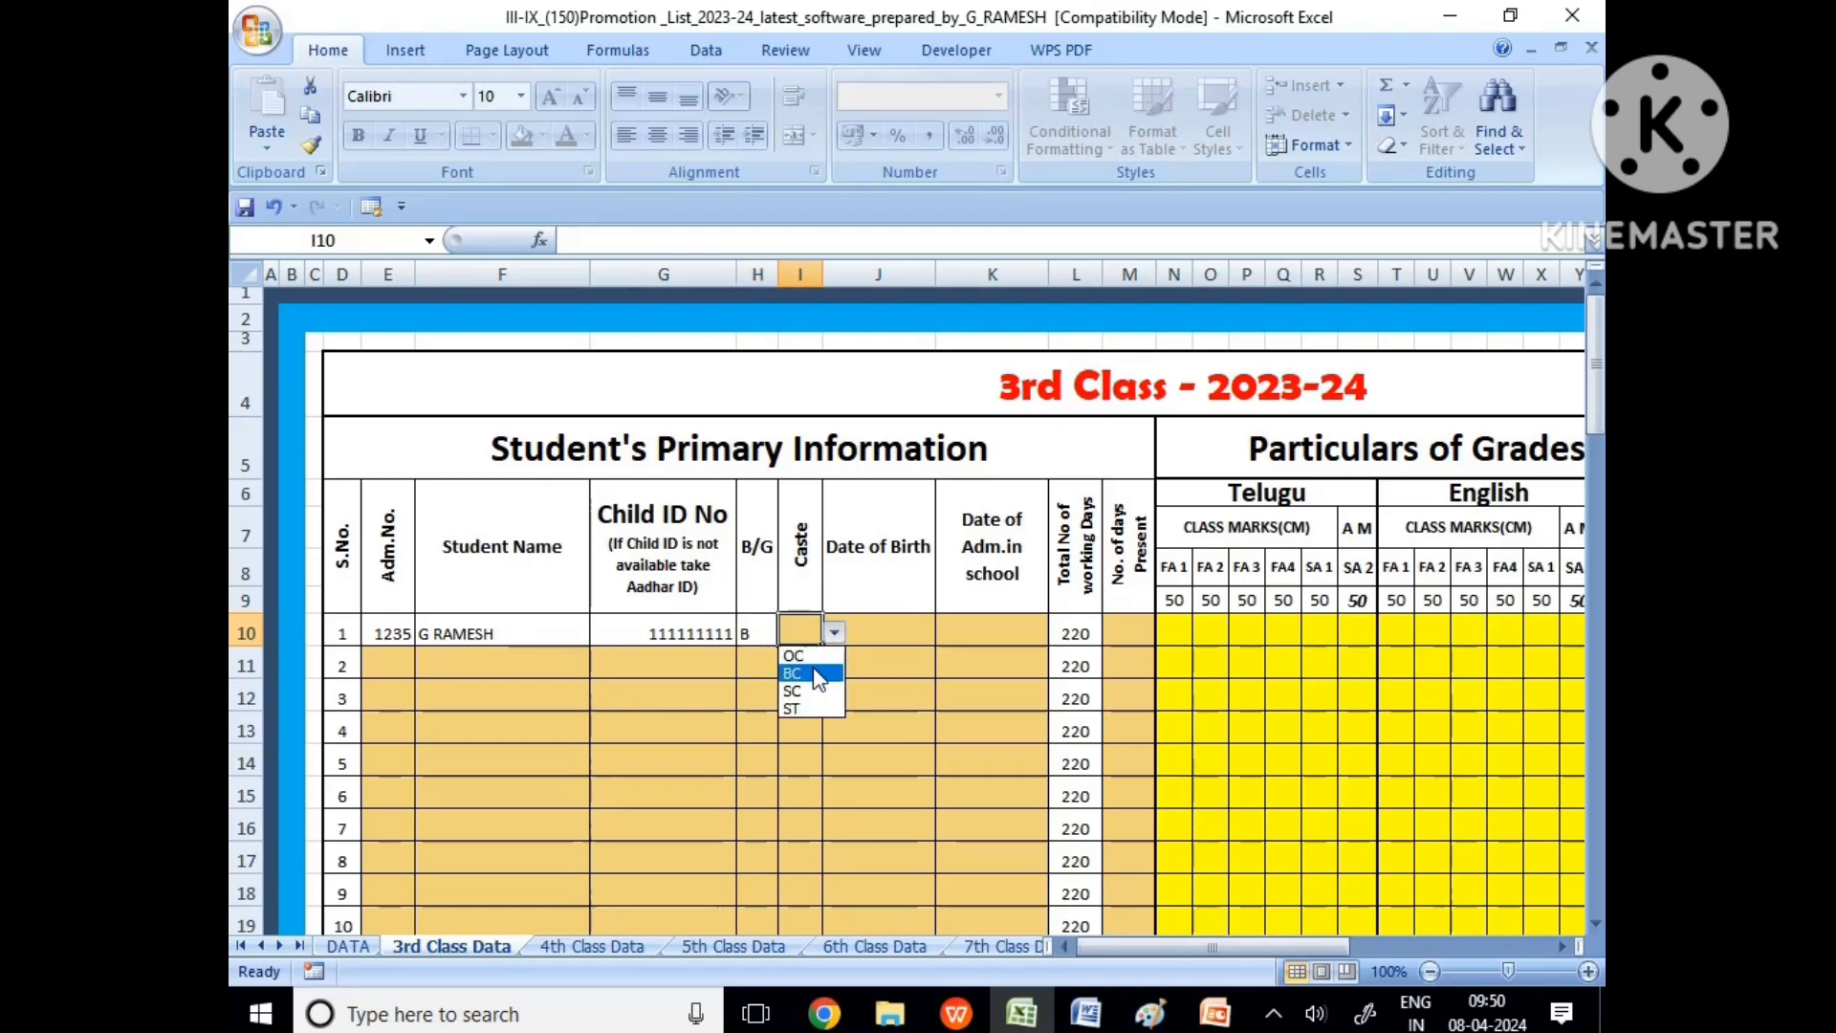
click(816, 676)
click(909, 633)
click(1004, 638)
click(904, 626)
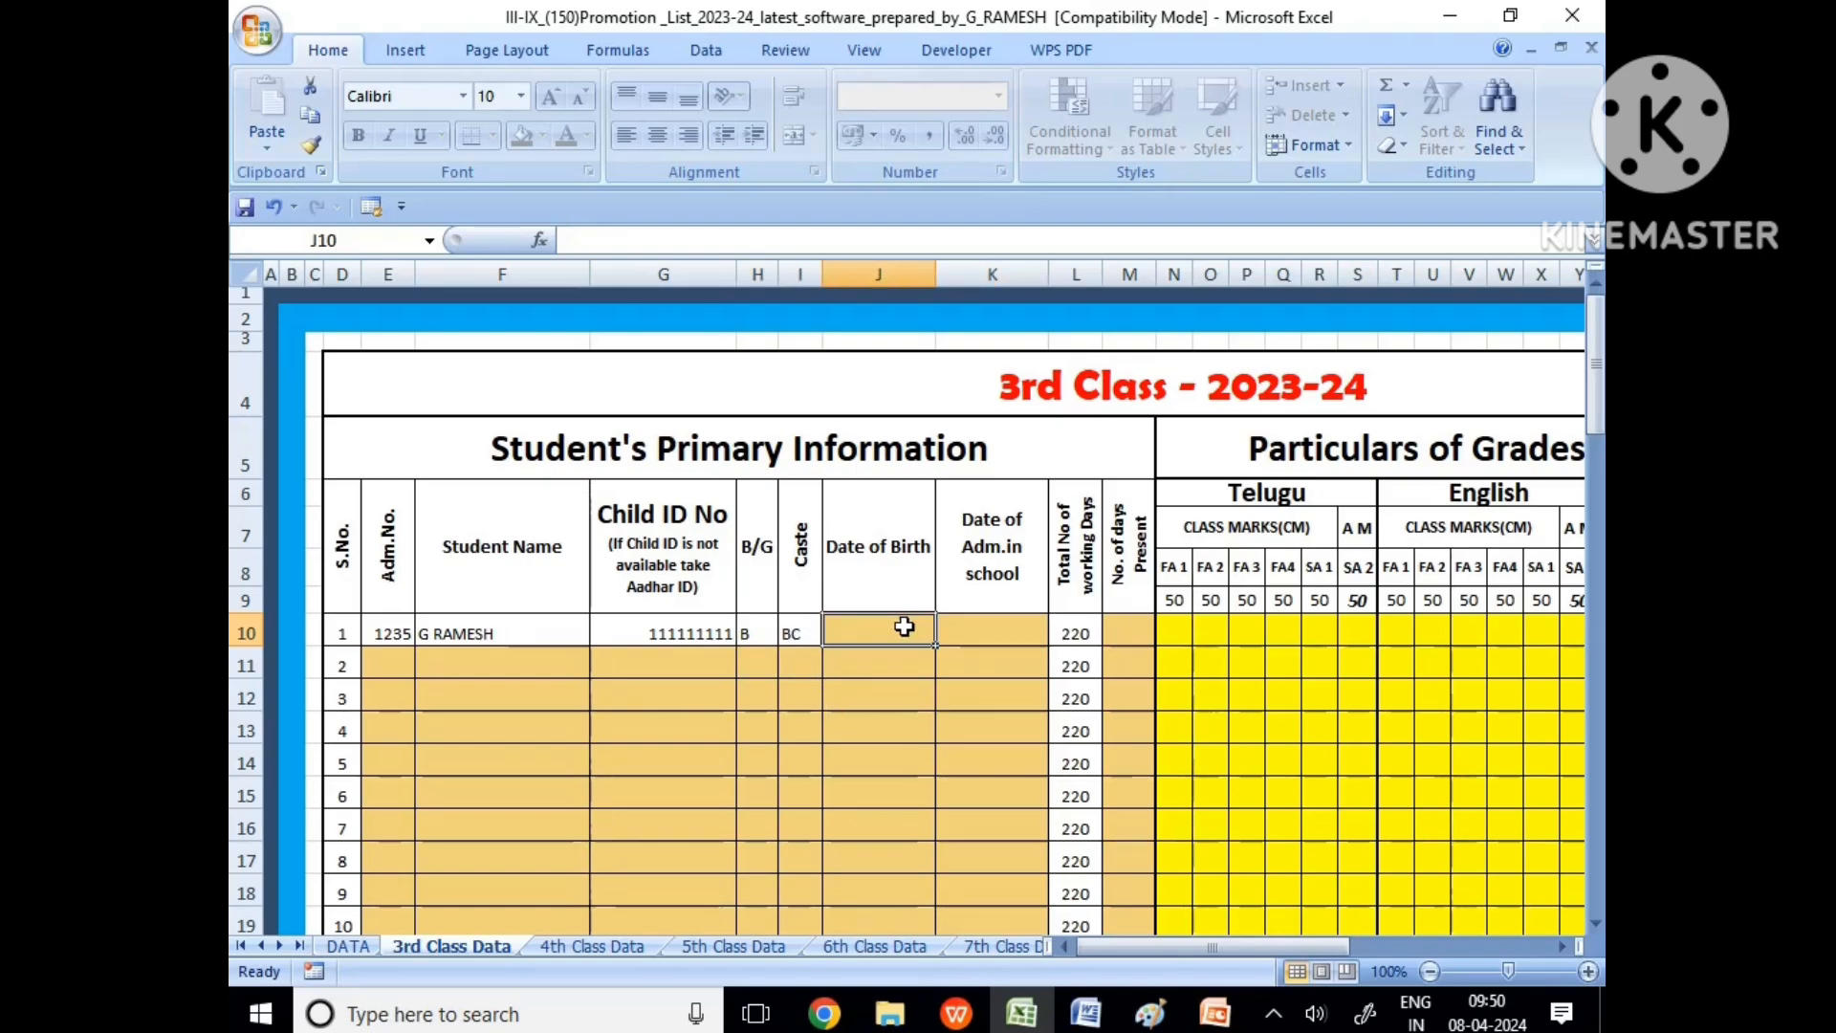
click(1132, 631)
text(200)
key(Return)
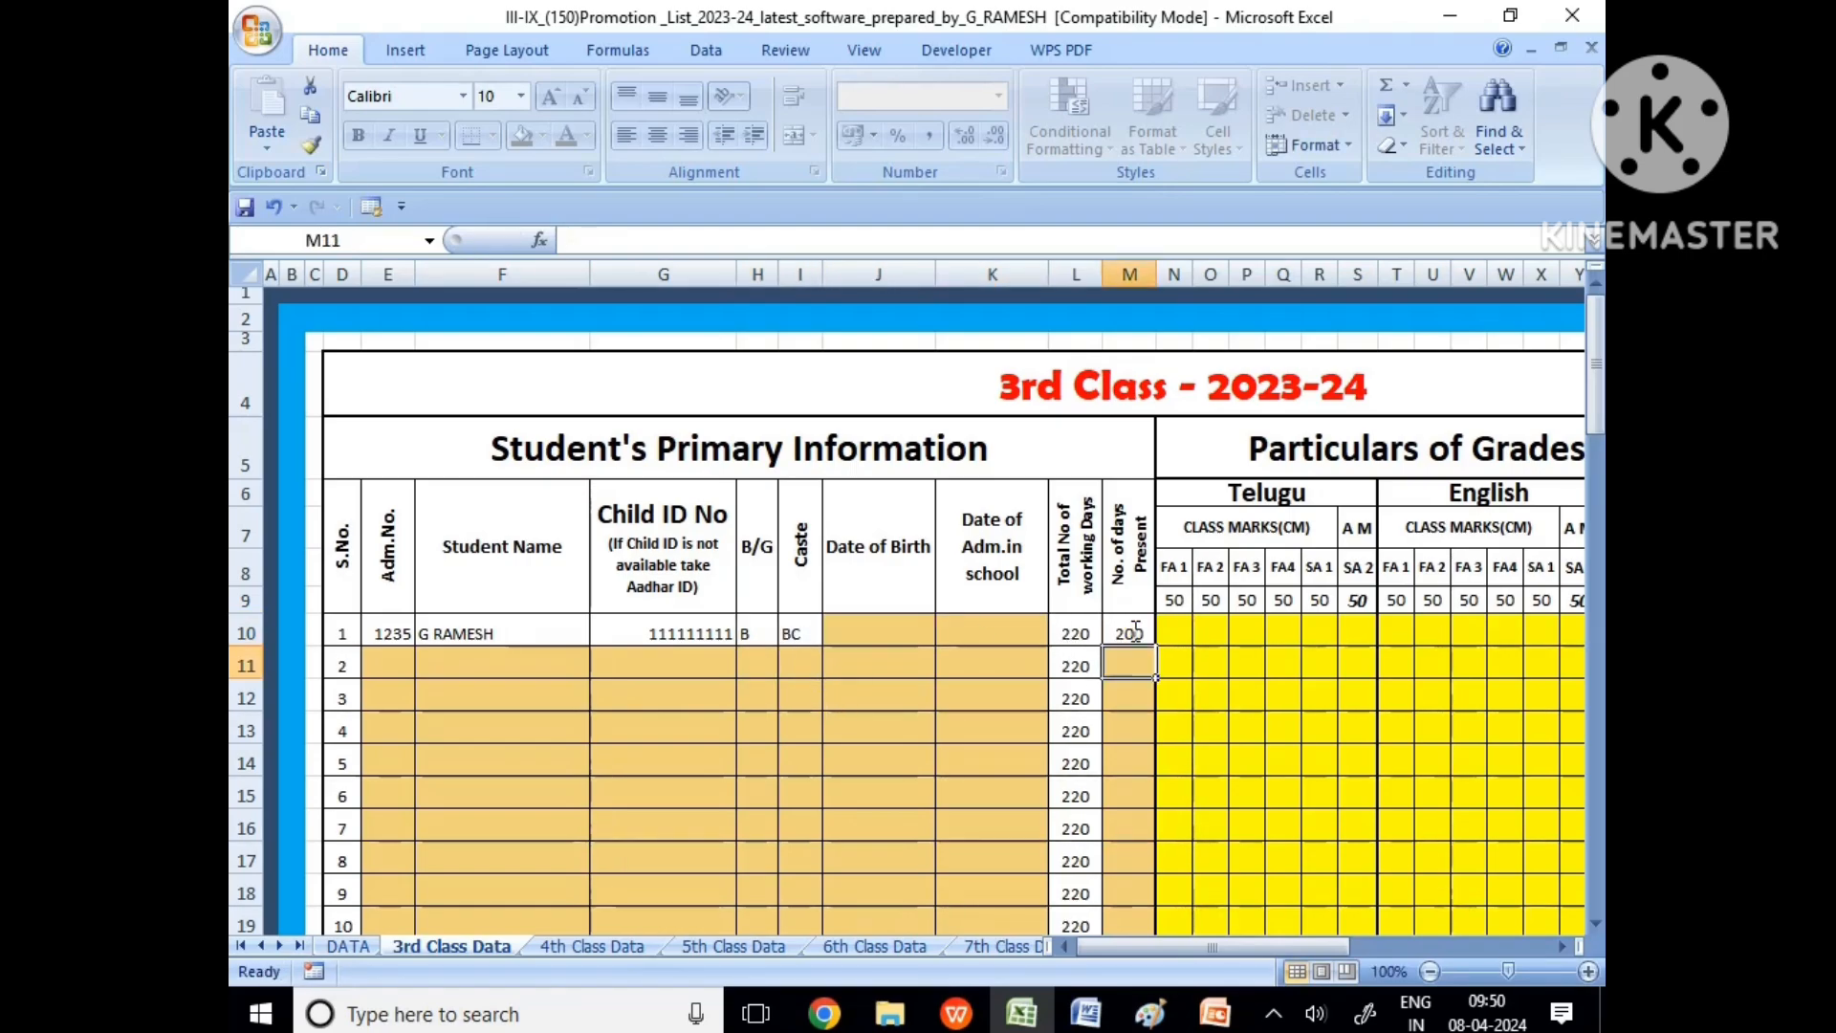
Step: Enter the second student's admission number, name and child ID number
click(381, 660)
text(2222)
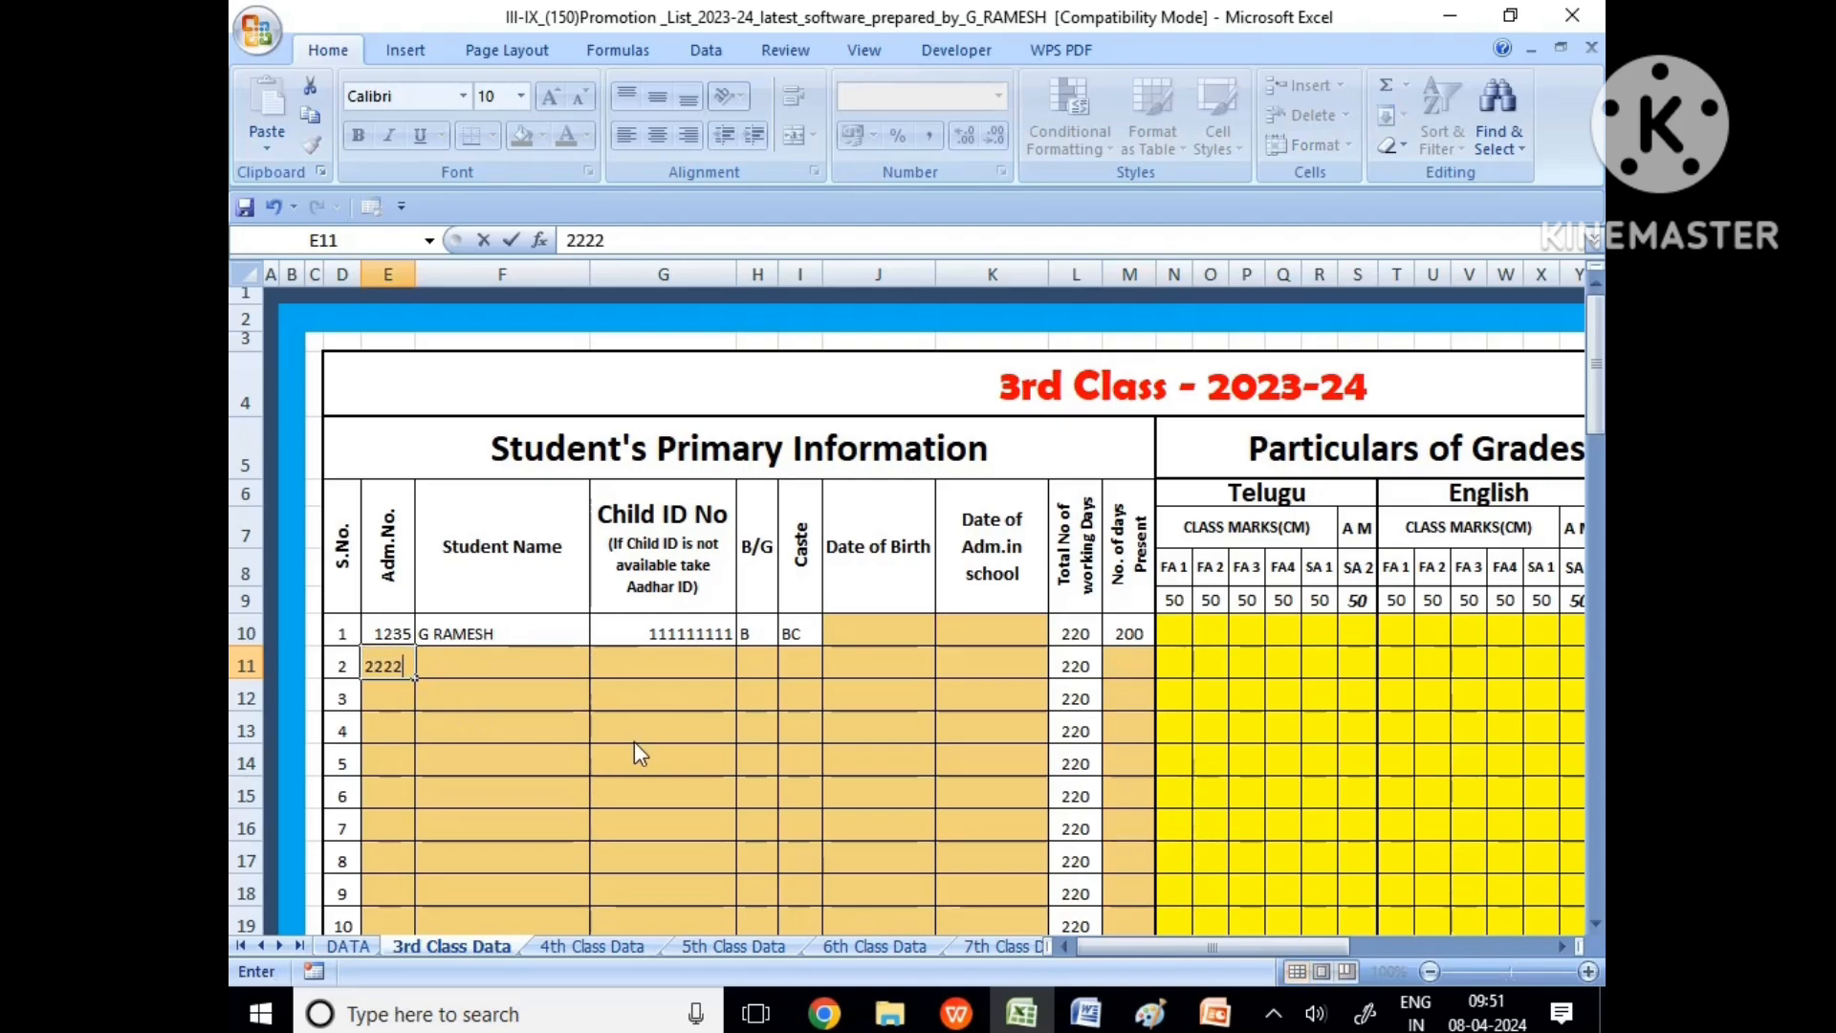
key(Tab)
text(G RAMA)
key(Tab)
text(222222222)
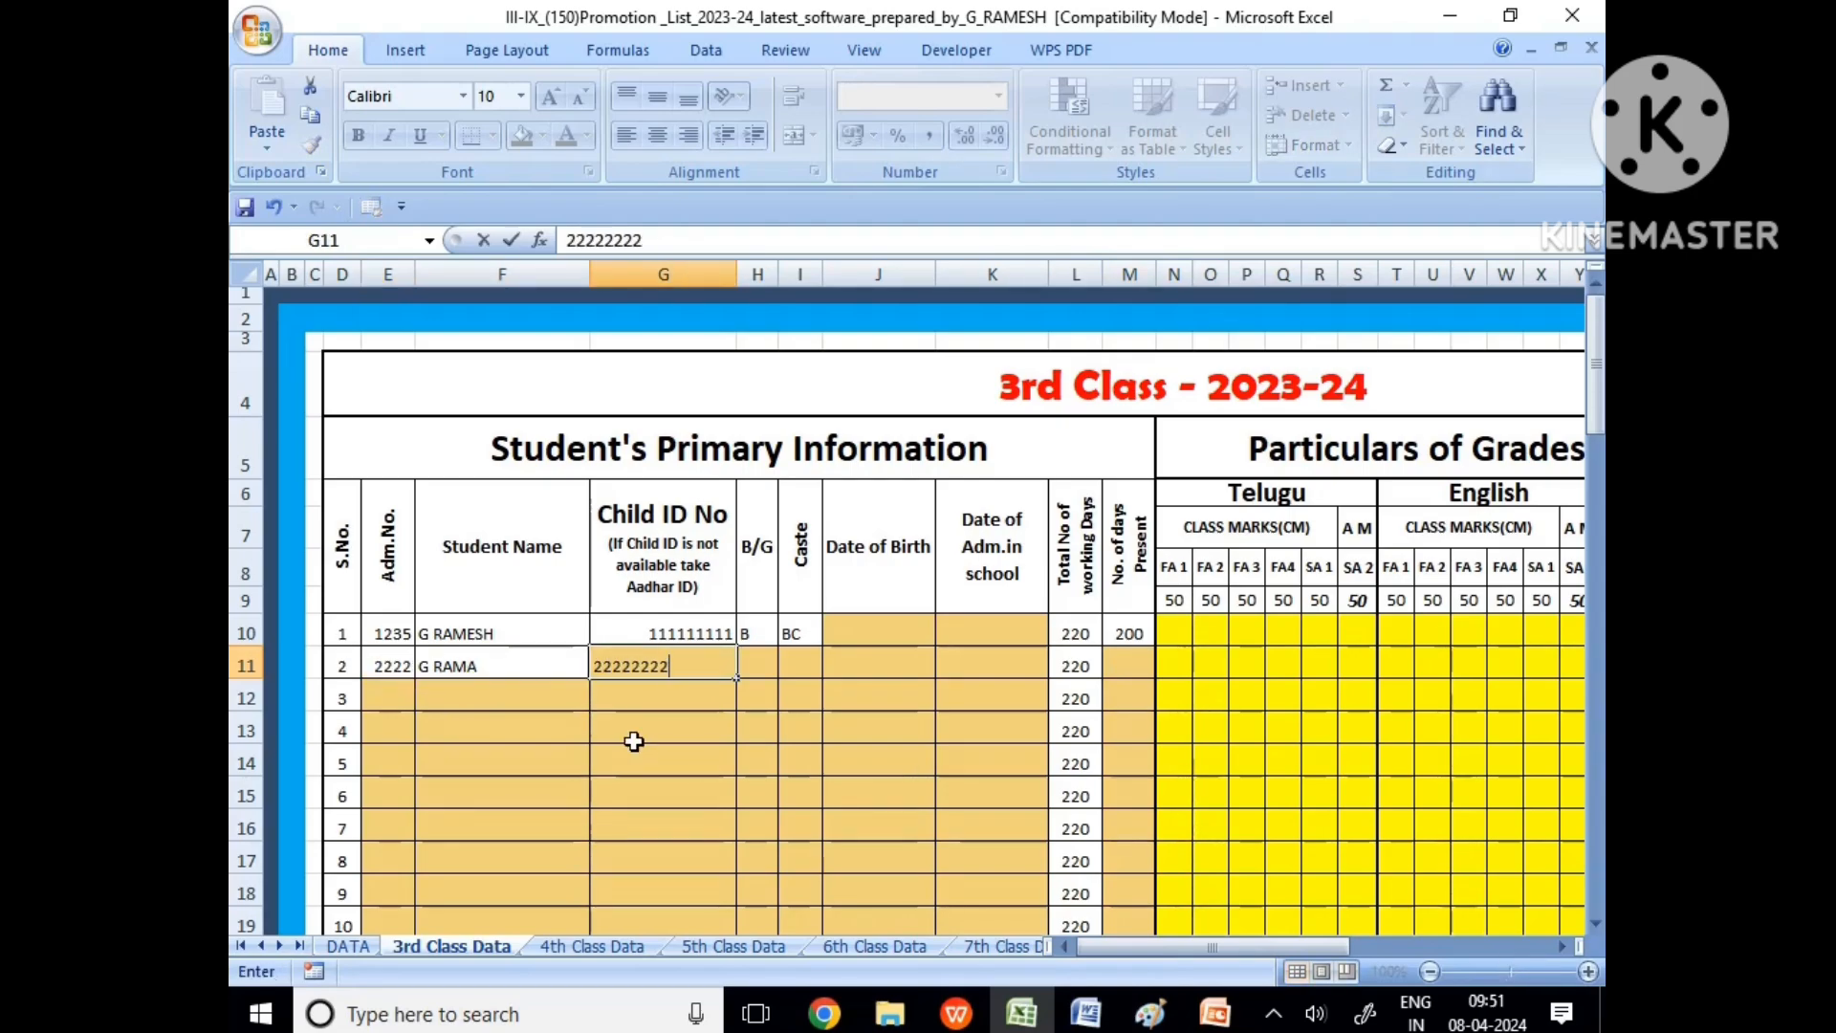
key(Tab)
Step: Set the second student's gender to G, caste to OC and number of days present to 190
click(790, 667)
click(756, 699)
click(806, 667)
click(834, 667)
click(819, 690)
click(1004, 666)
click(1121, 665)
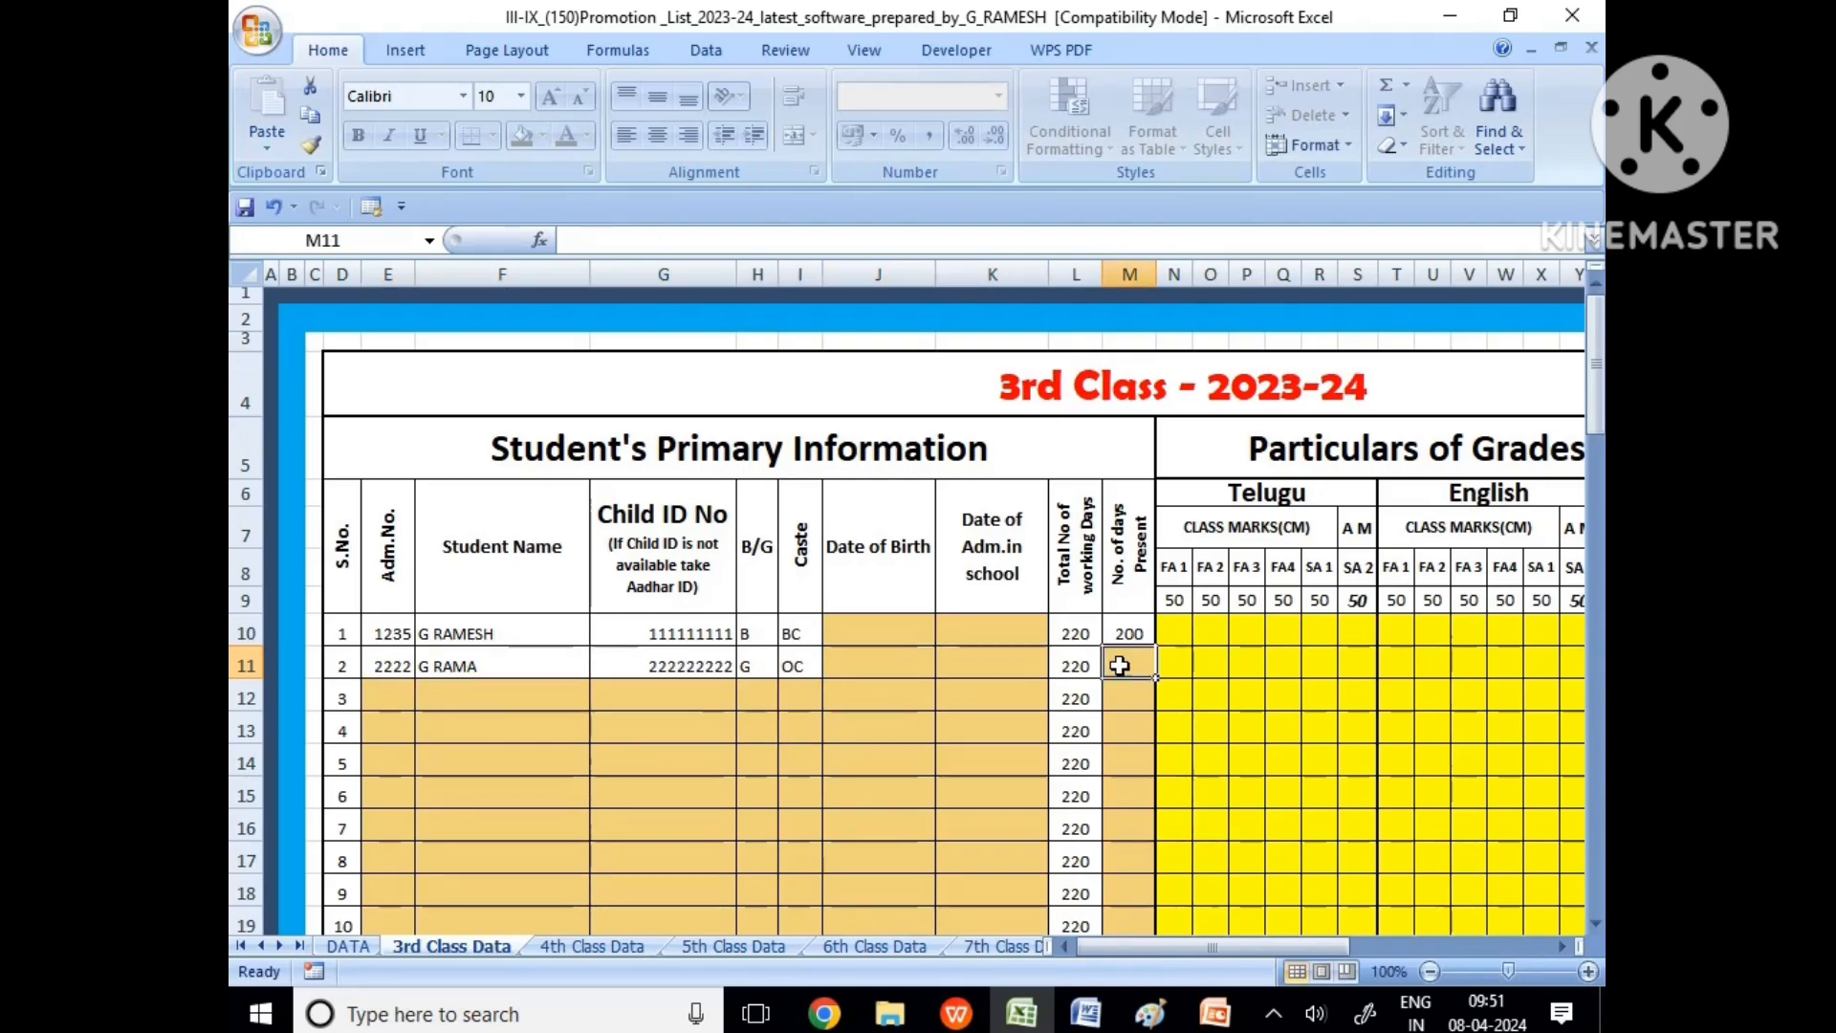
text(190)
key(Return)
Step: Enter the third student's admission number, name and child ID number
click(381, 697)
text(3332)
key(Tab)
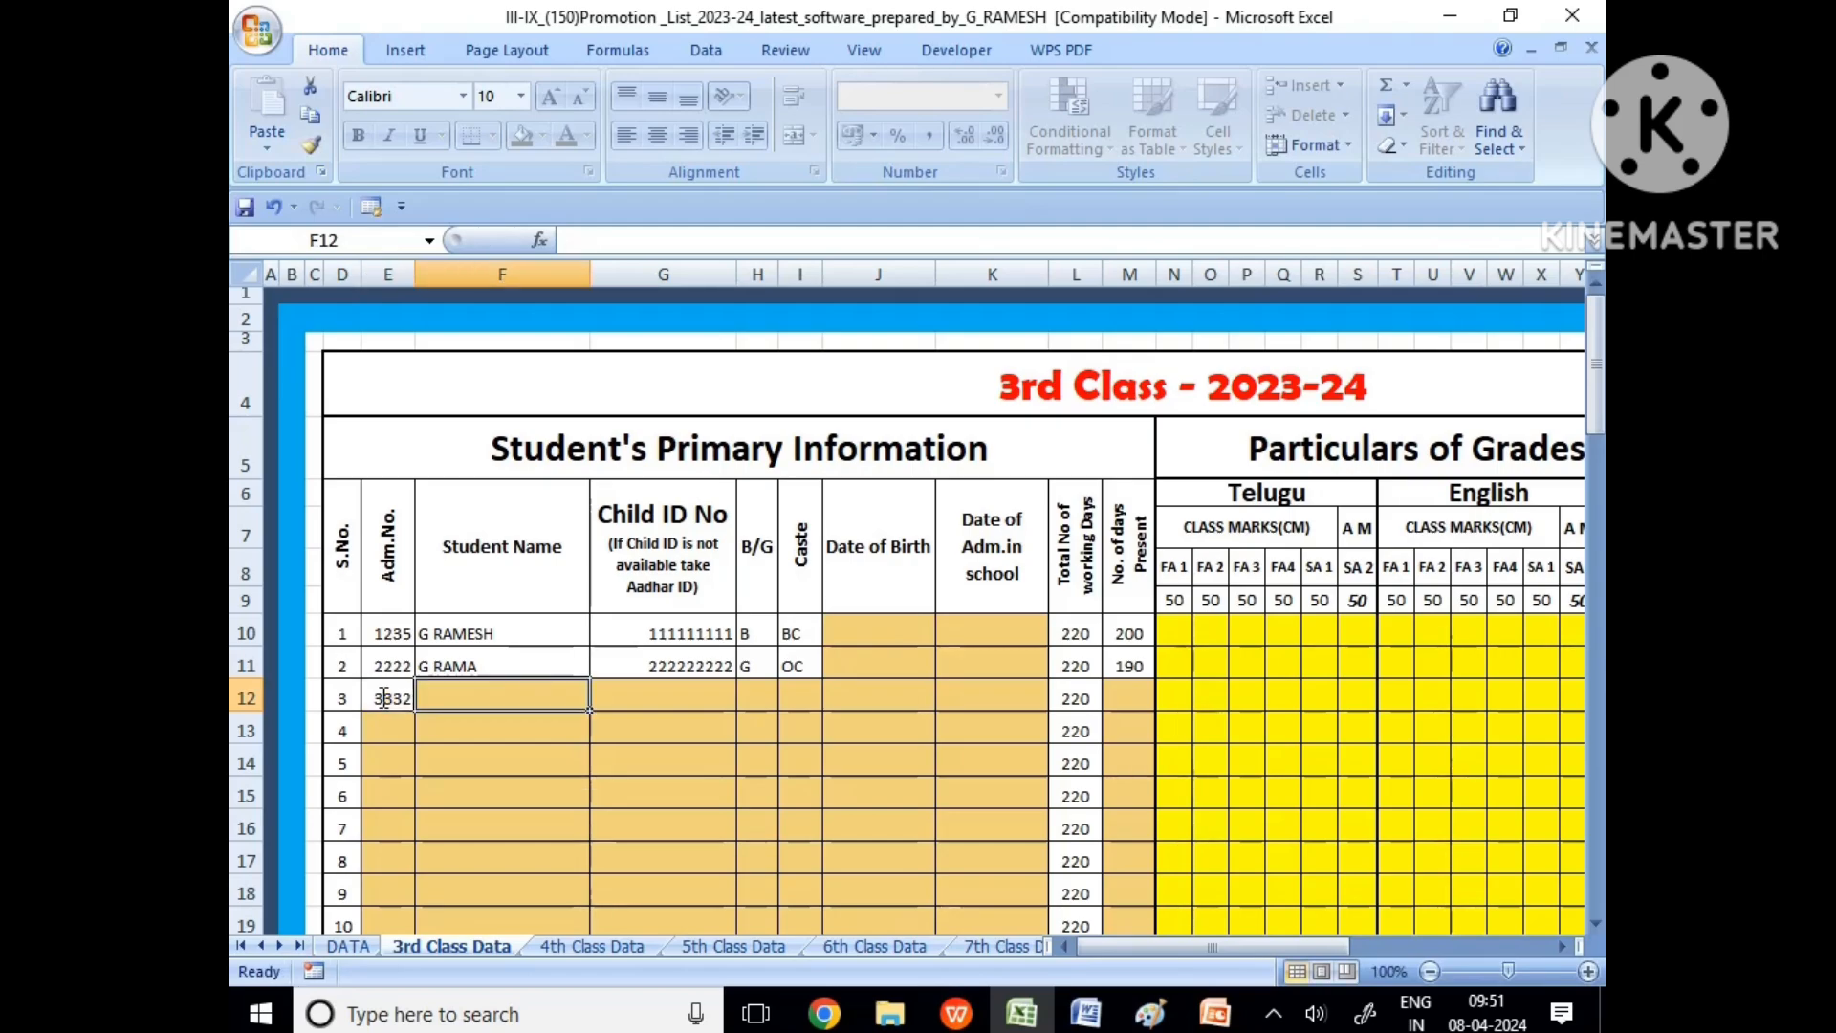
text(G ASHA)
key(Tab)
text(333333333)
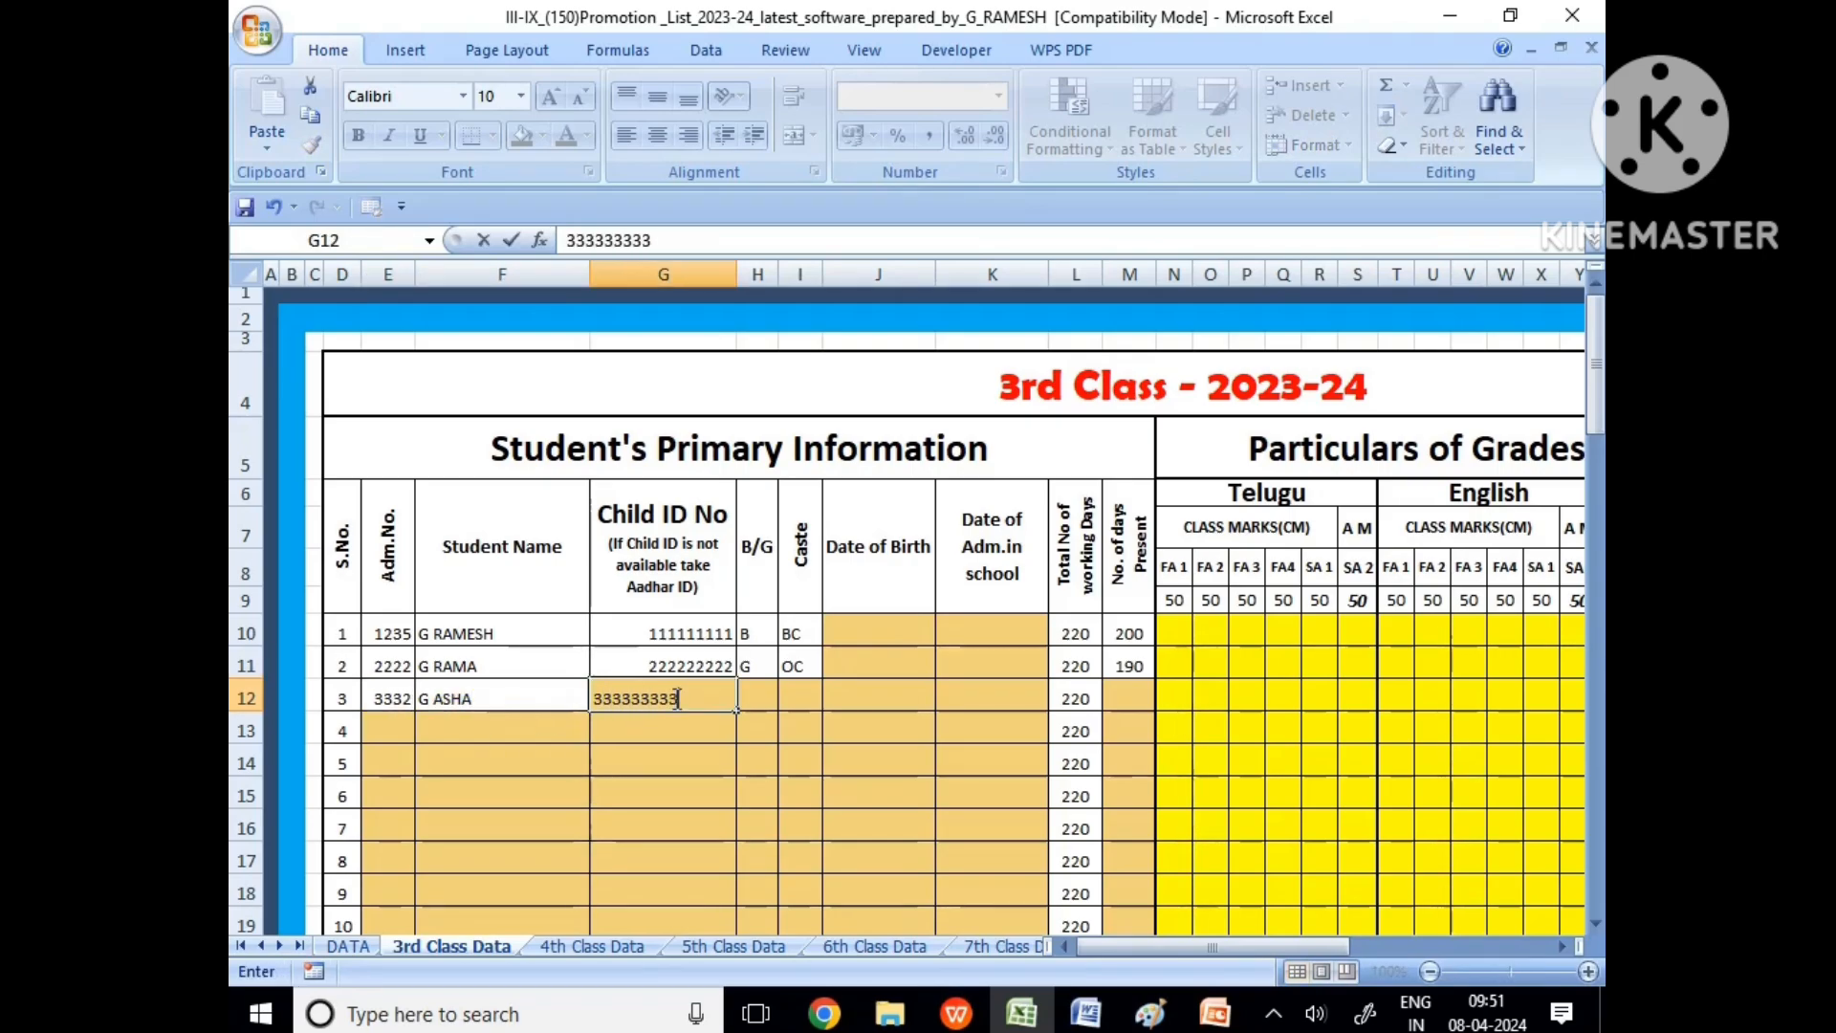
key(Tab)
Step: Set the third student's gender to G, caste to SC and number of days present to 100
click(789, 699)
click(756, 732)
click(806, 698)
click(833, 700)
click(809, 756)
click(928, 701)
click(1125, 702)
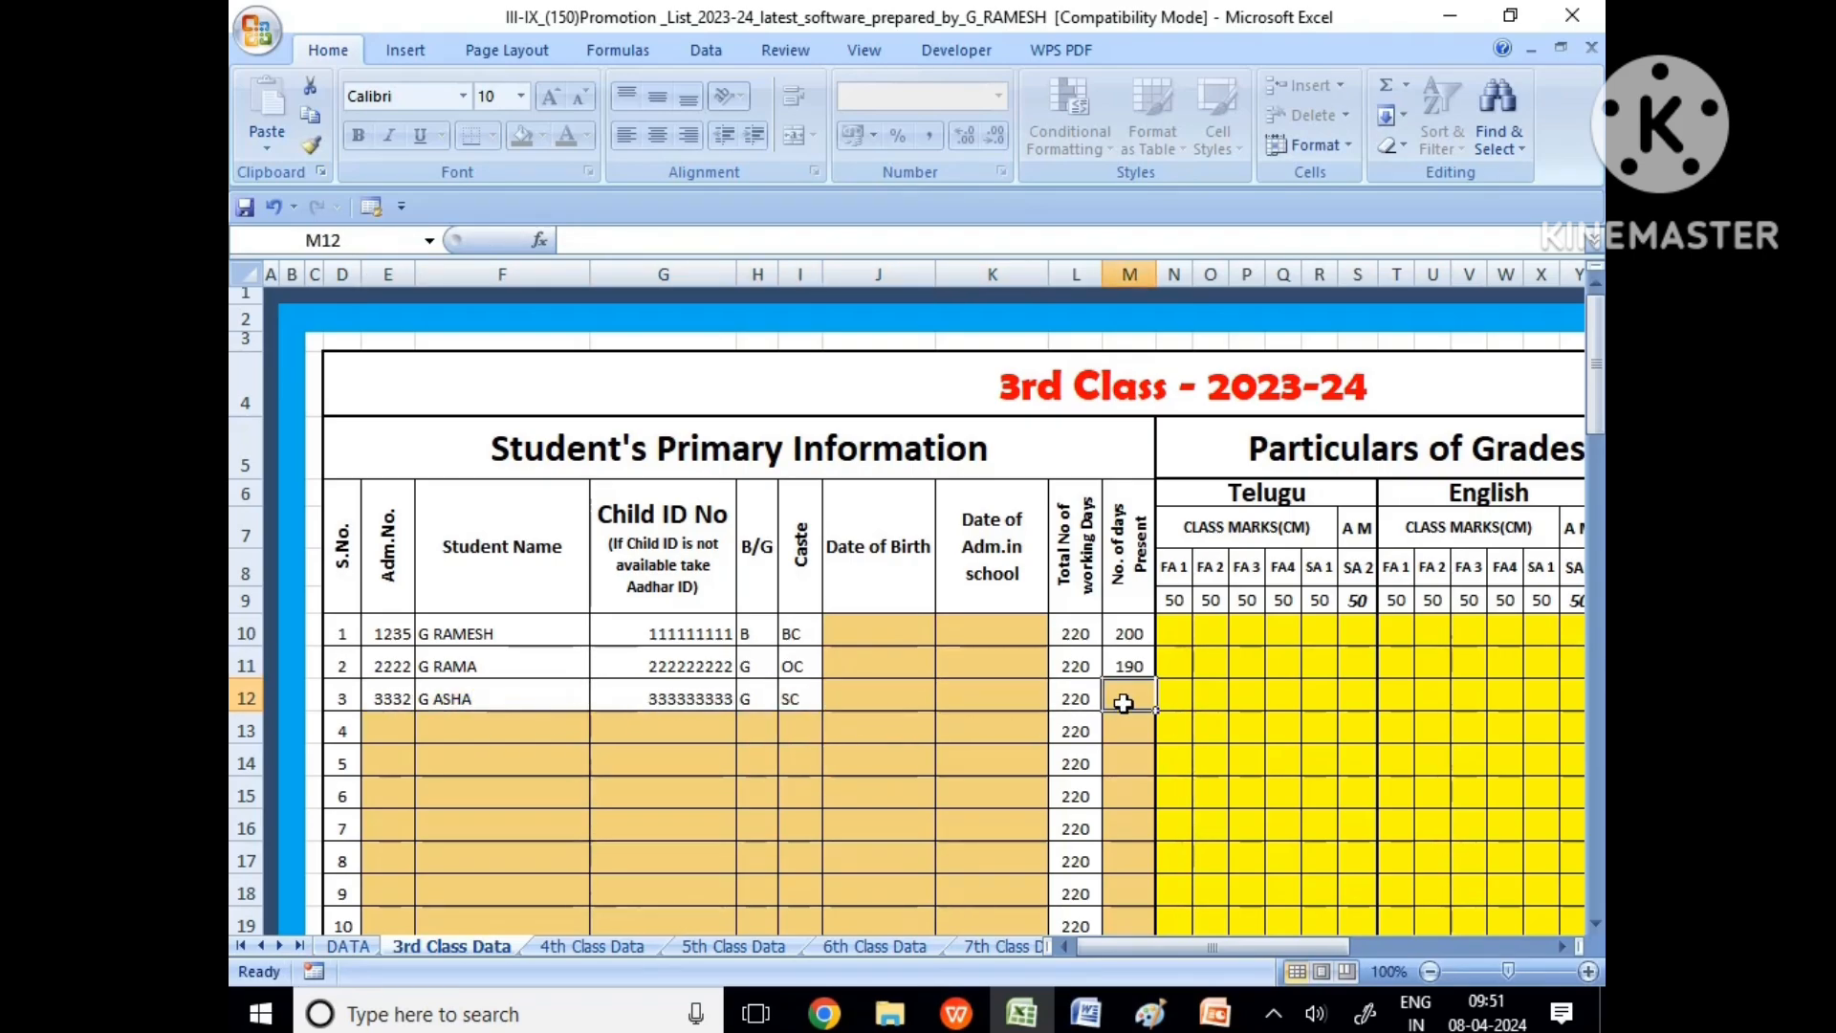
text(100)
key(Return)
Step: Enter the first student's Telugu marks as 40, 45, 43, 40, 35 and 40 for FA 1 through SA 2
drag(1213, 946, 1259, 947)
click(1022, 631)
text(40)
key(Tab)
text(45)
key(Tab)
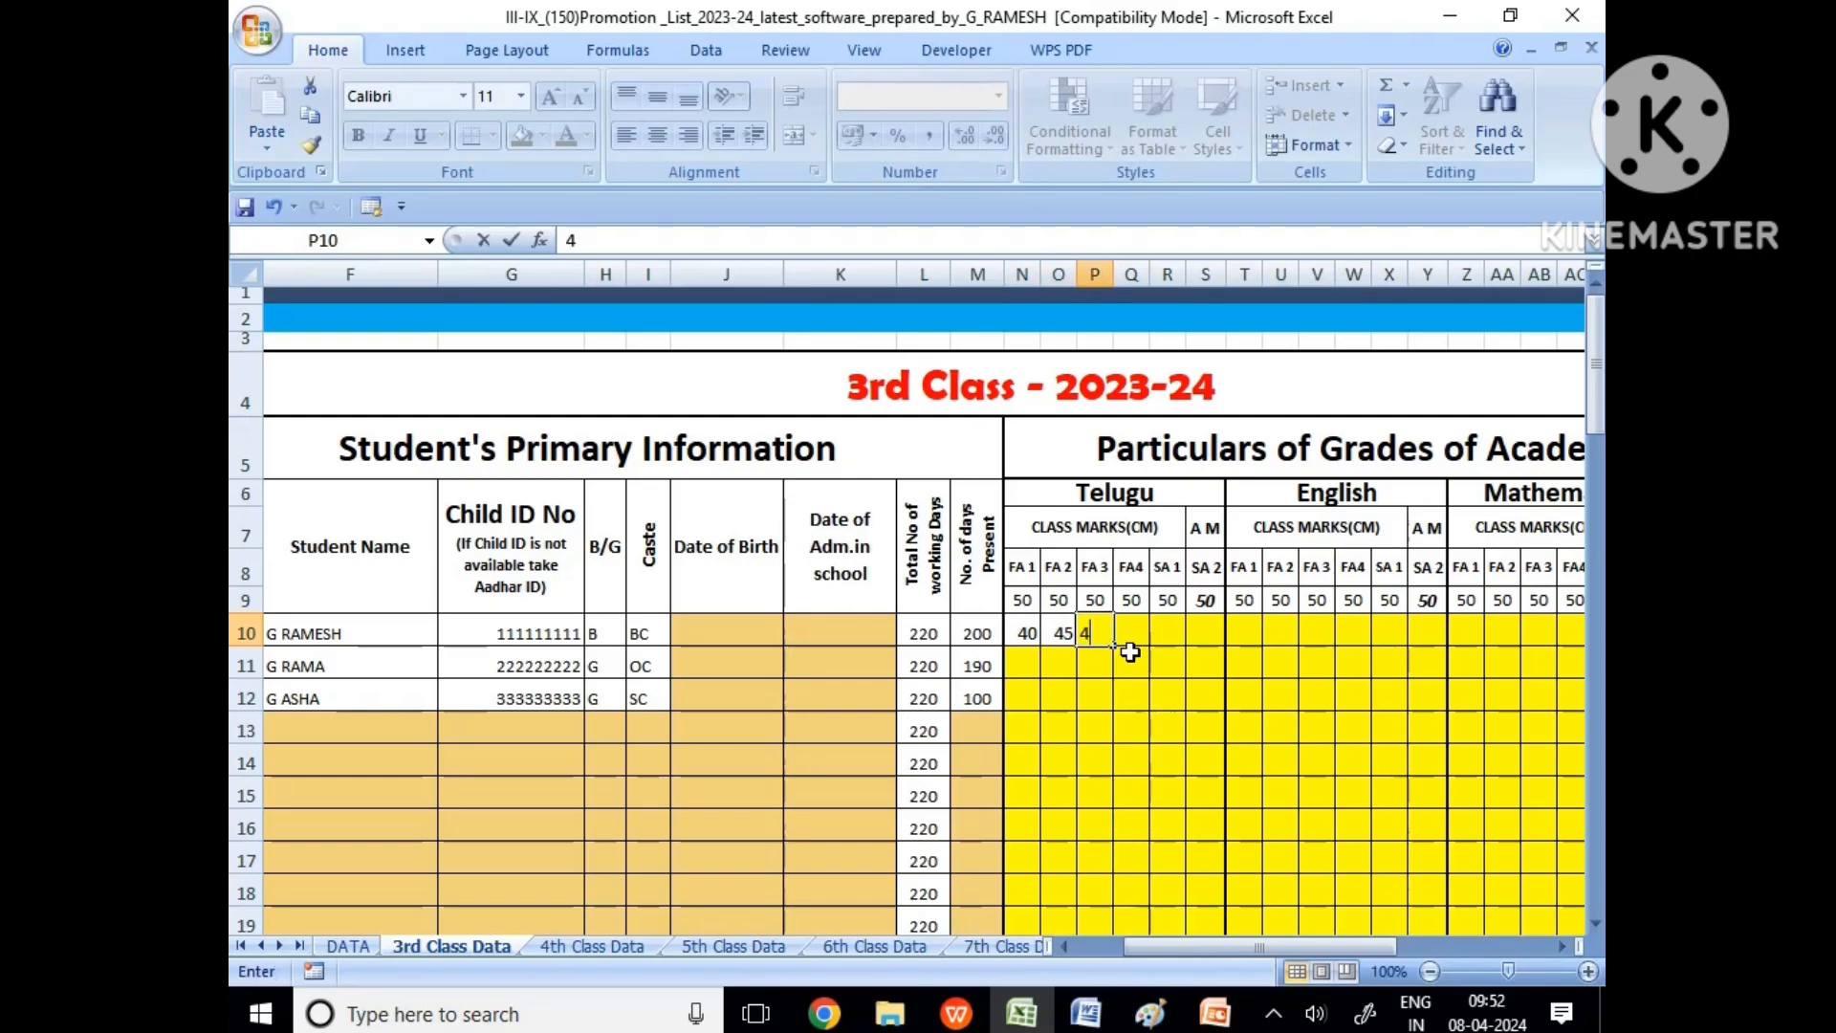
text(43)
key(Tab)
text(40)
key(Tab)
text(35)
key(Tab)
text(40)
key(Tab)
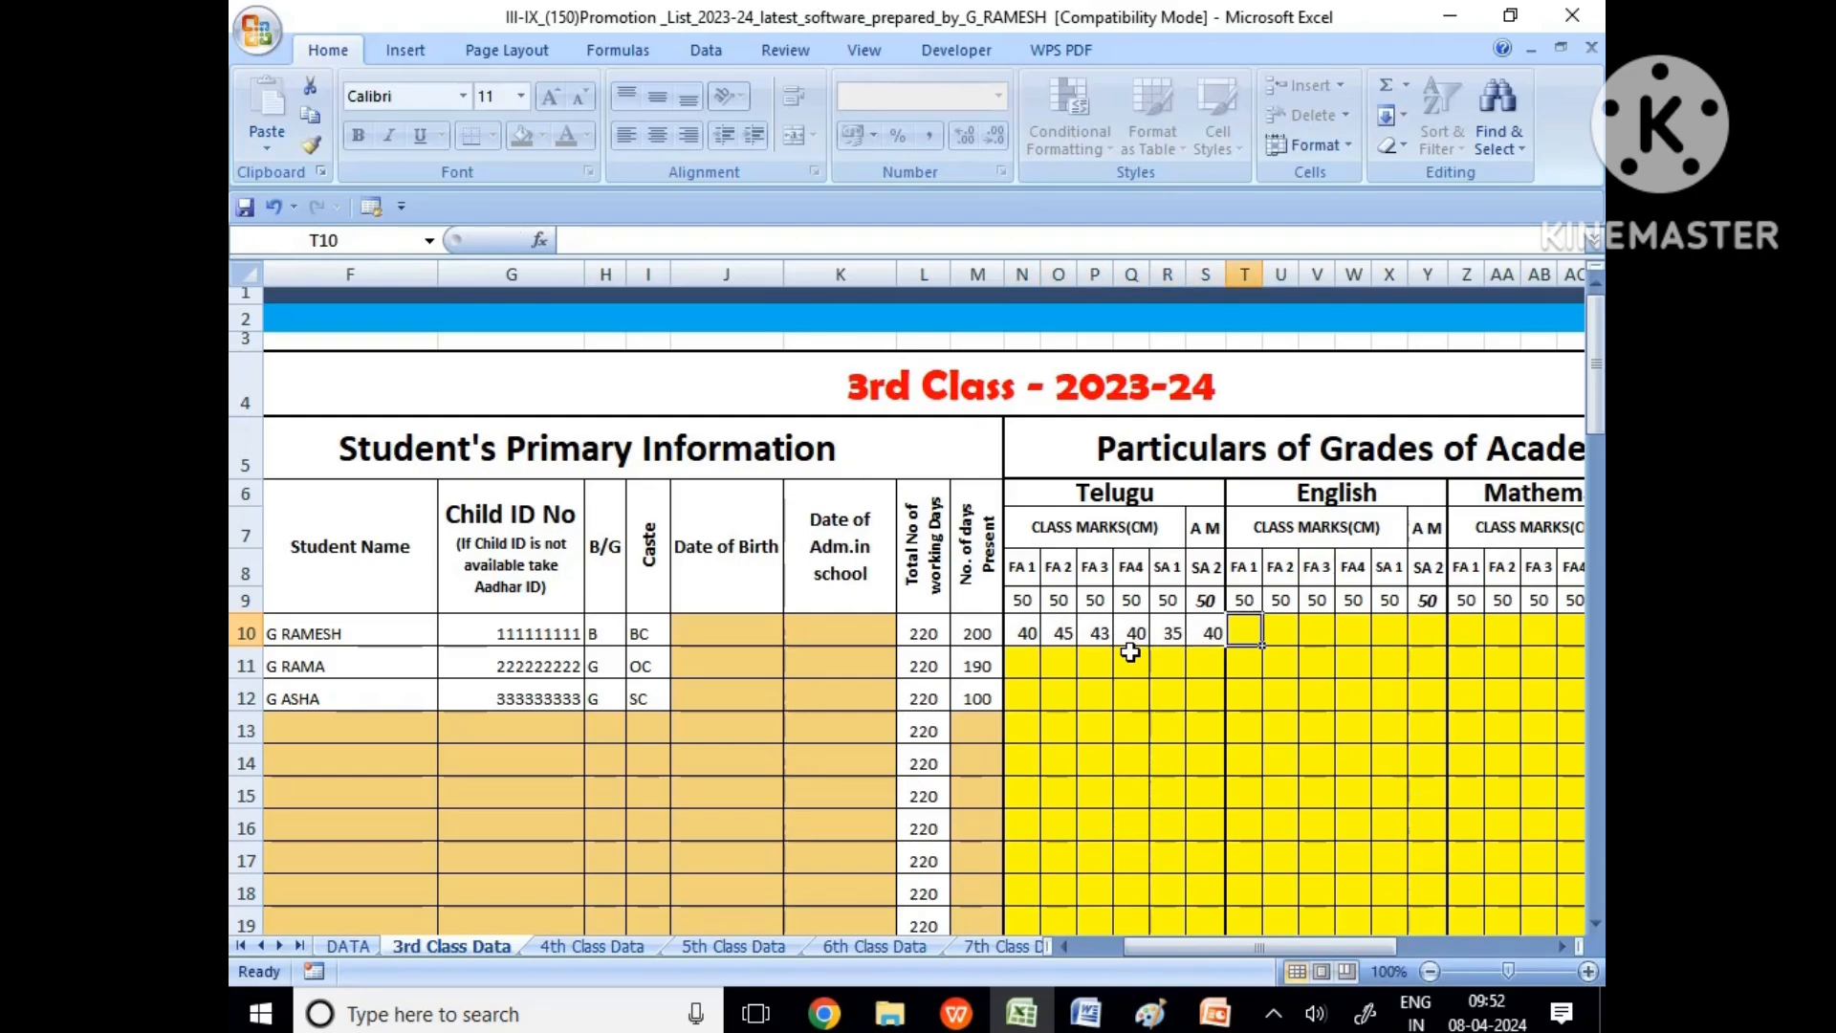
Step: Copy the first student's Telugu marks into the English, Mathematics and E V S columns of the same row
drag(1022, 633, 1207, 633)
key(ctrl+c)
click(1245, 631)
ctrl+click(1465, 631)
drag(1291, 947, 1341, 947)
ctrl+click(1168, 629)
key(ctrl+v)
Step: Copy the first student's marks in all four subjects to the second and third students' rows
drag(503, 632, 1363, 635)
key(ctrl+c)
click(503, 663)
ctrl+click(504, 695)
key(ctrl+v)
click(1064, 790)
mouse_move(1278, 947)
mouse_down()
mouse_move(1297, 947)
mouse_move(1249, 946)
mouse_up()
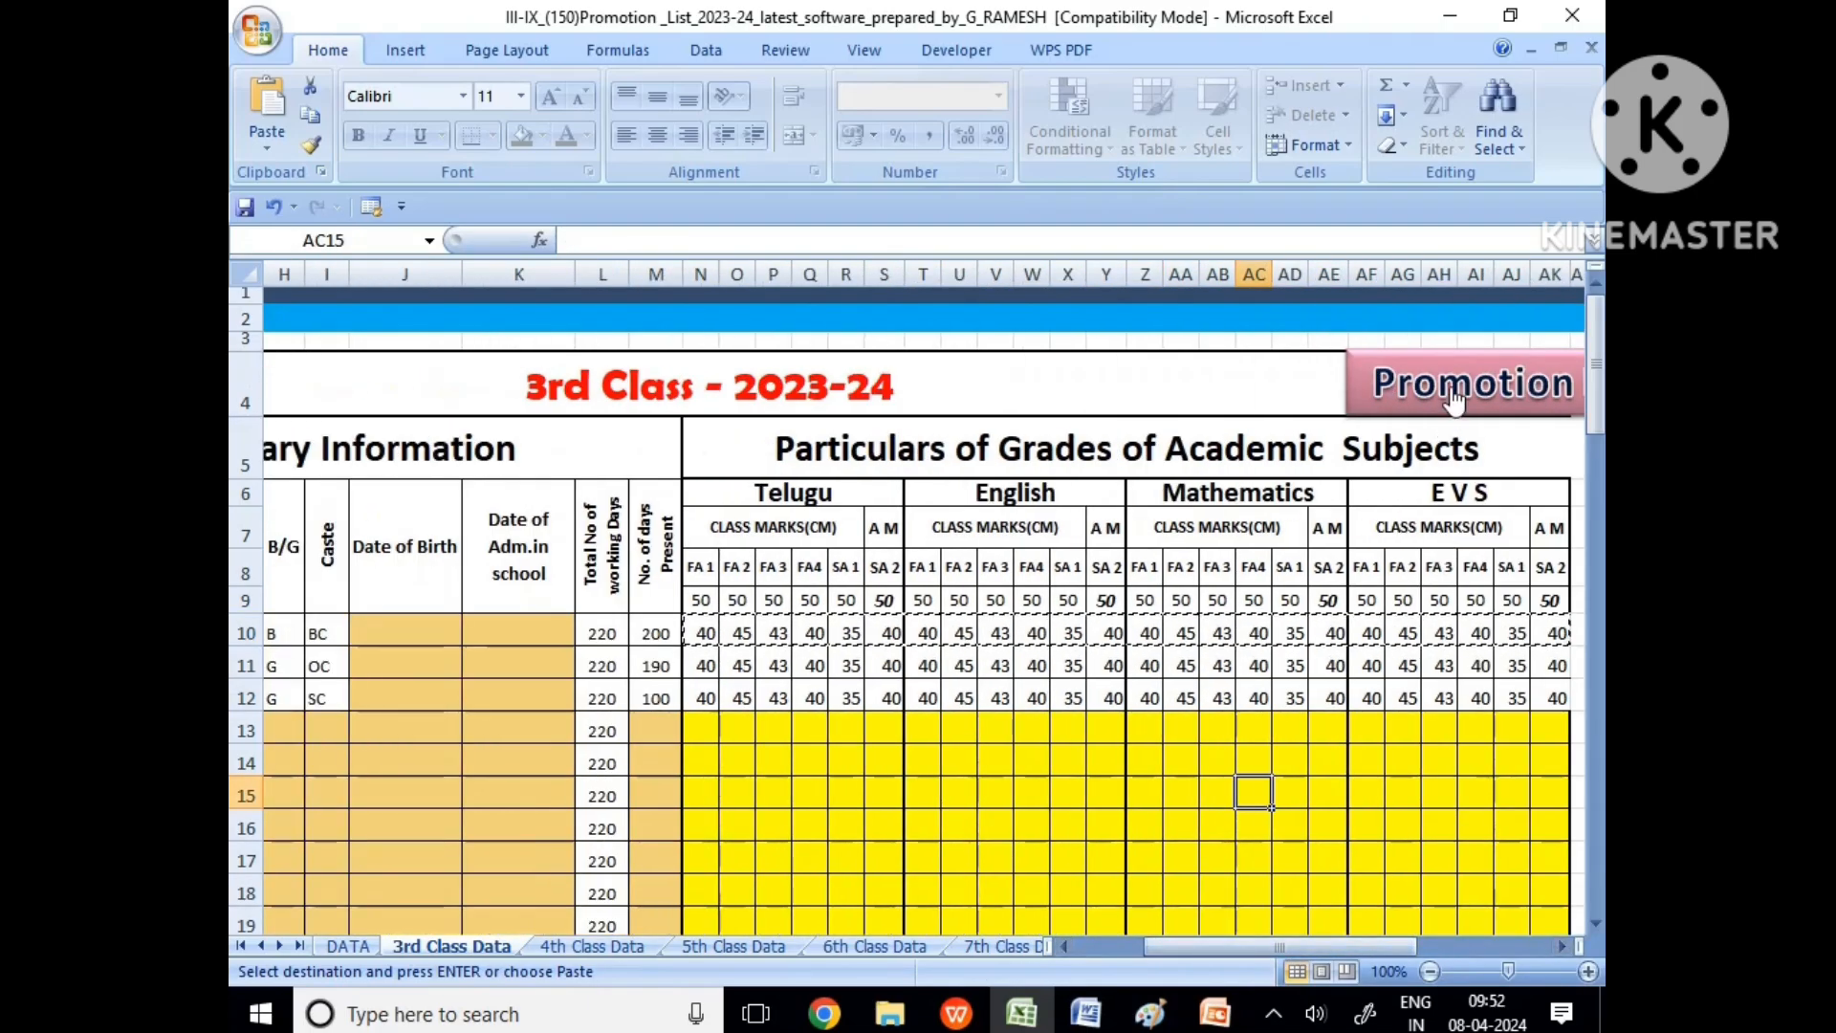
Step: Open the 3rd Class promotion list and check the first student's grades in Telugu, English, Mathematics and E V S
click(1422, 400)
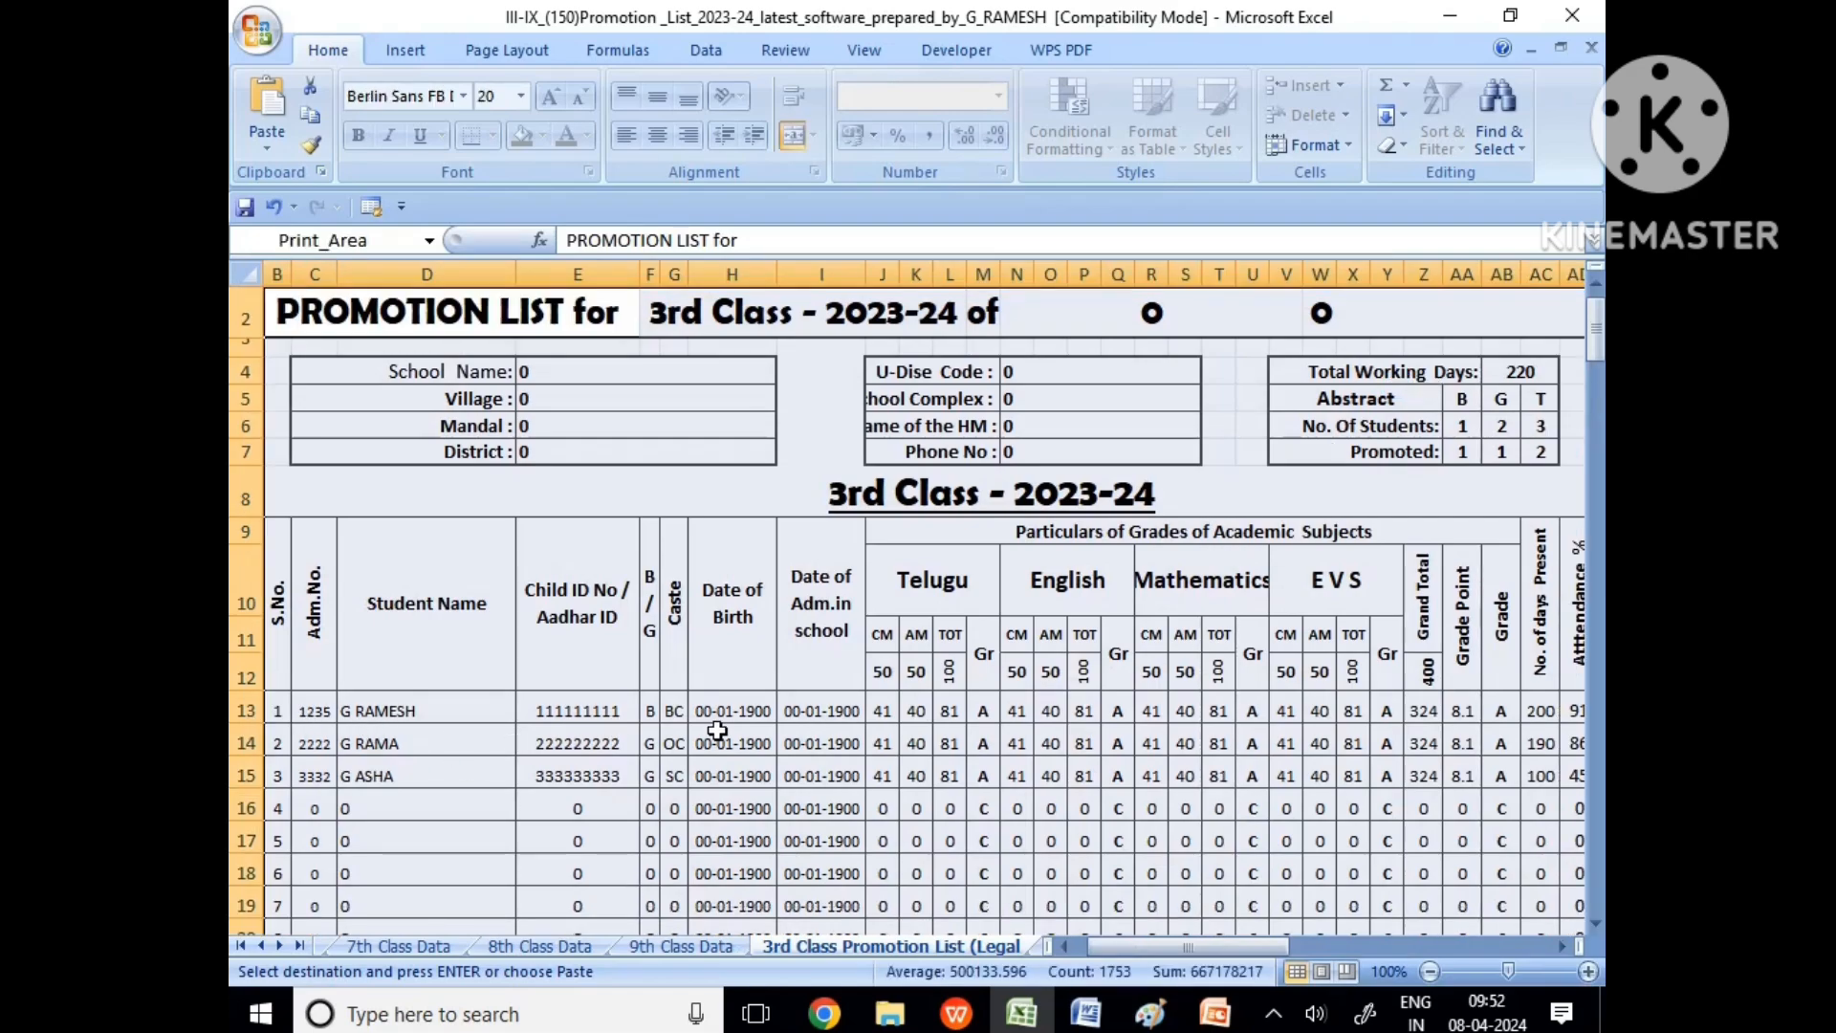
click(985, 709)
click(1118, 710)
click(1252, 711)
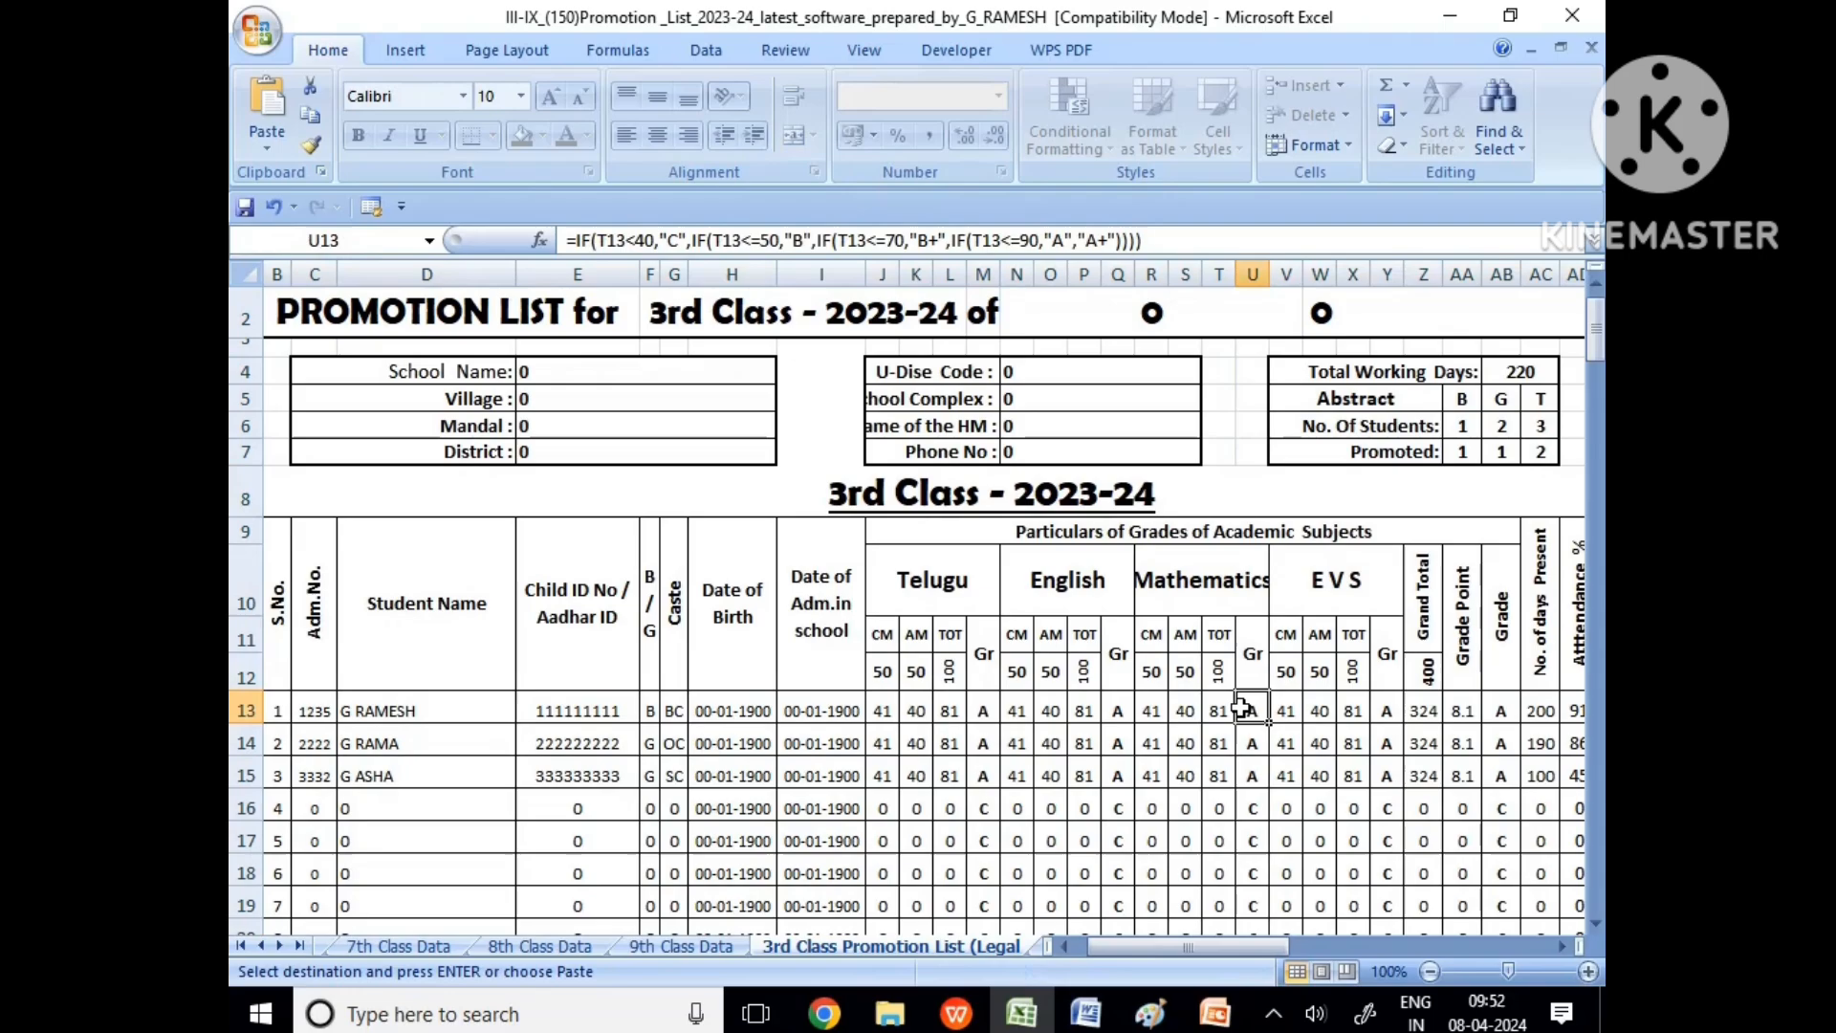
click(1396, 710)
drag(1270, 946, 1303, 927)
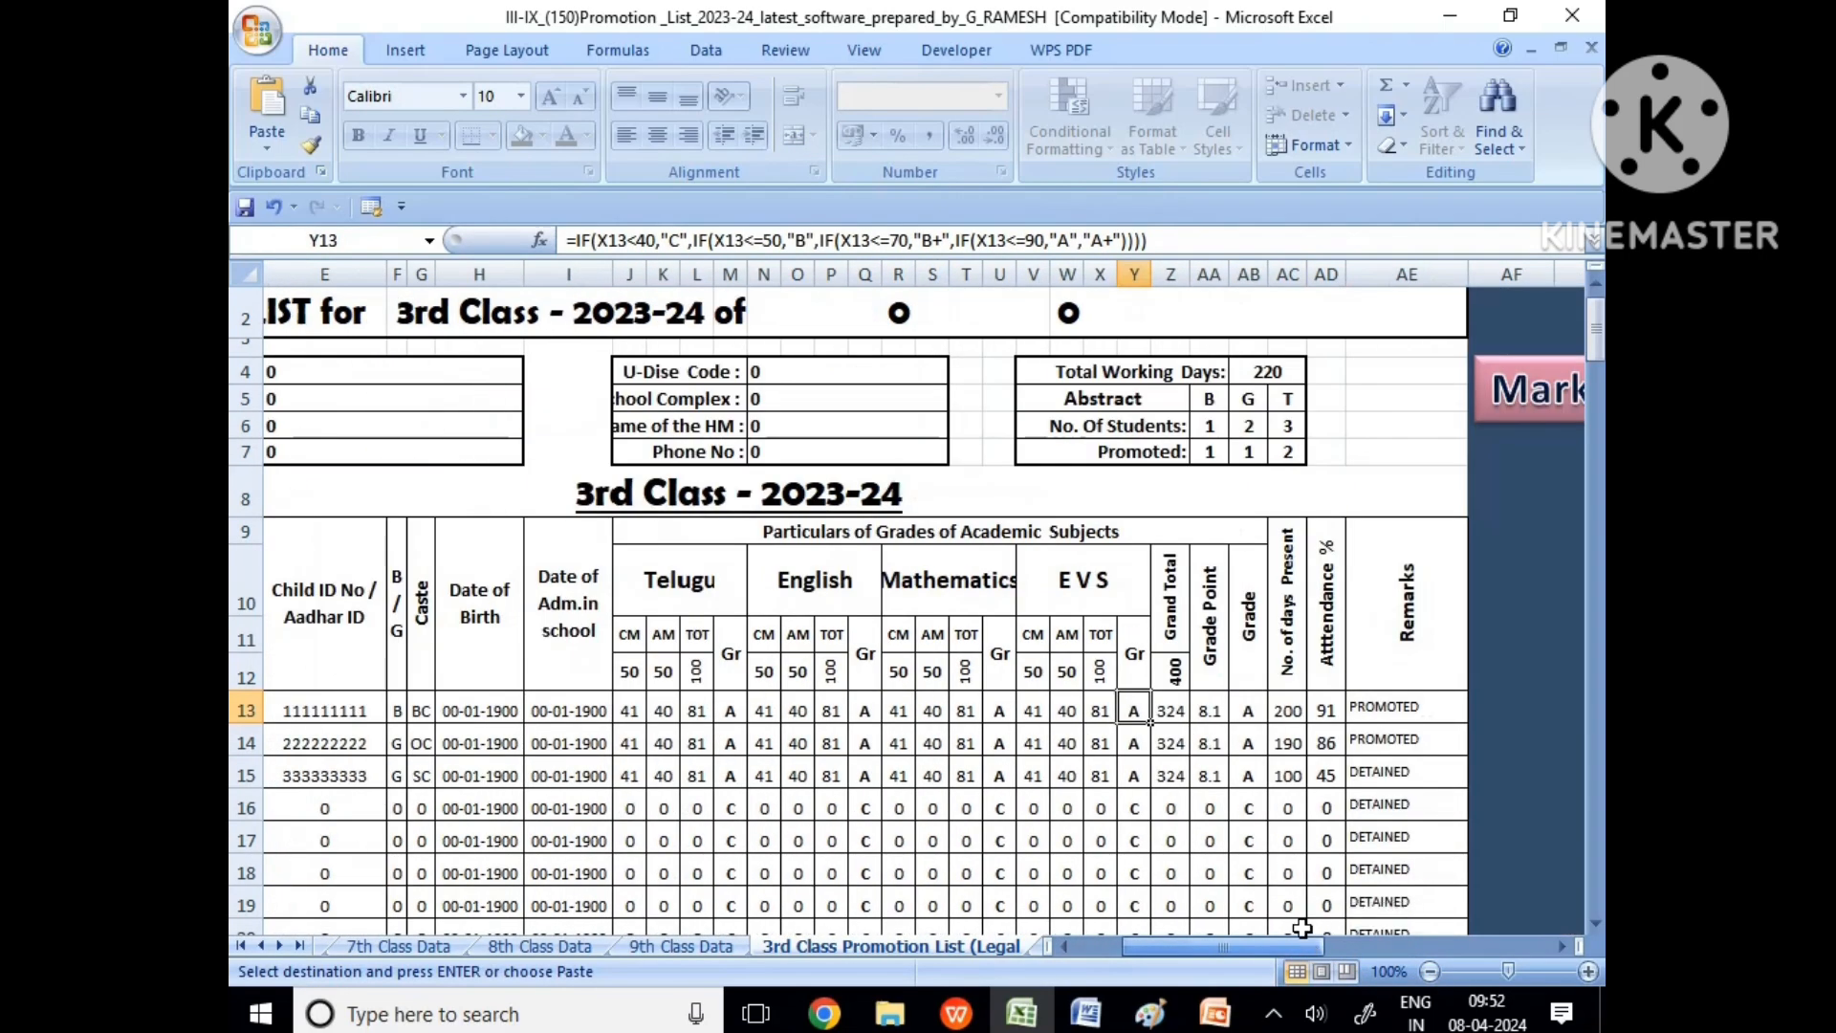
Step: Check the three students' overall results, attendance percentages and promotion remarks
click(1209, 710)
click(1248, 710)
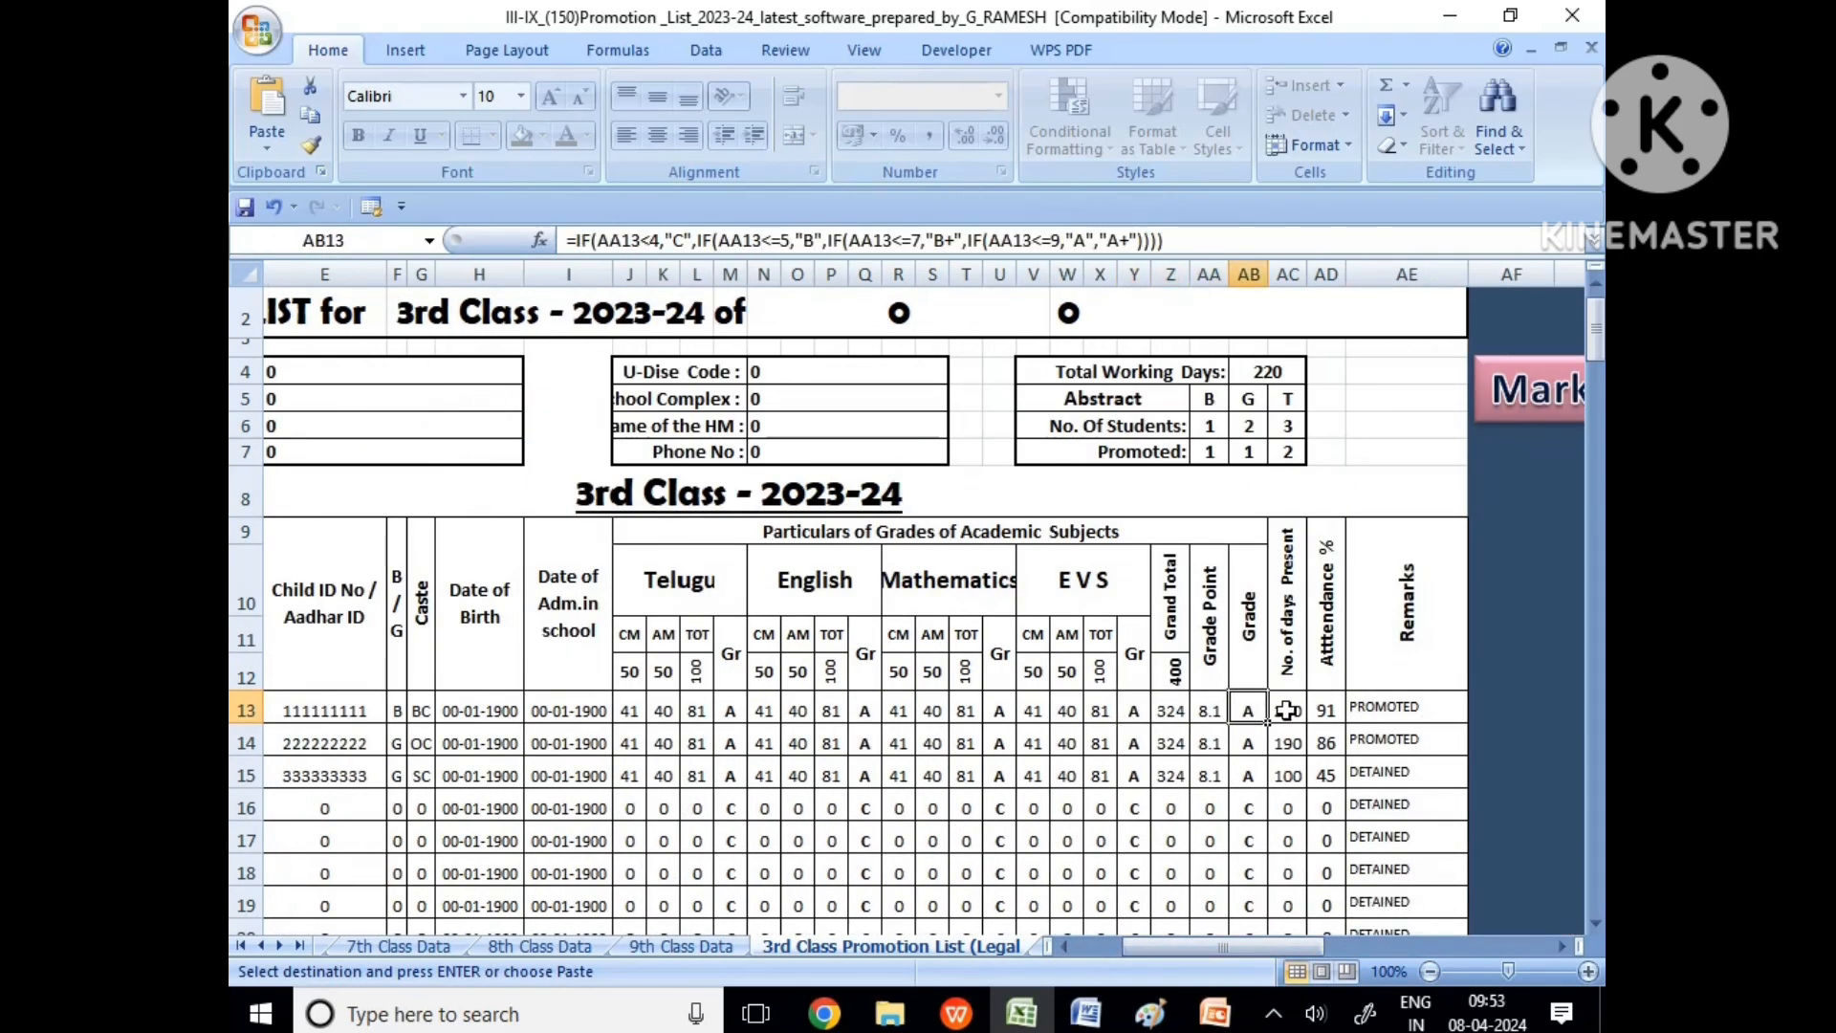
click(1287, 710)
click(1377, 709)
click(1323, 709)
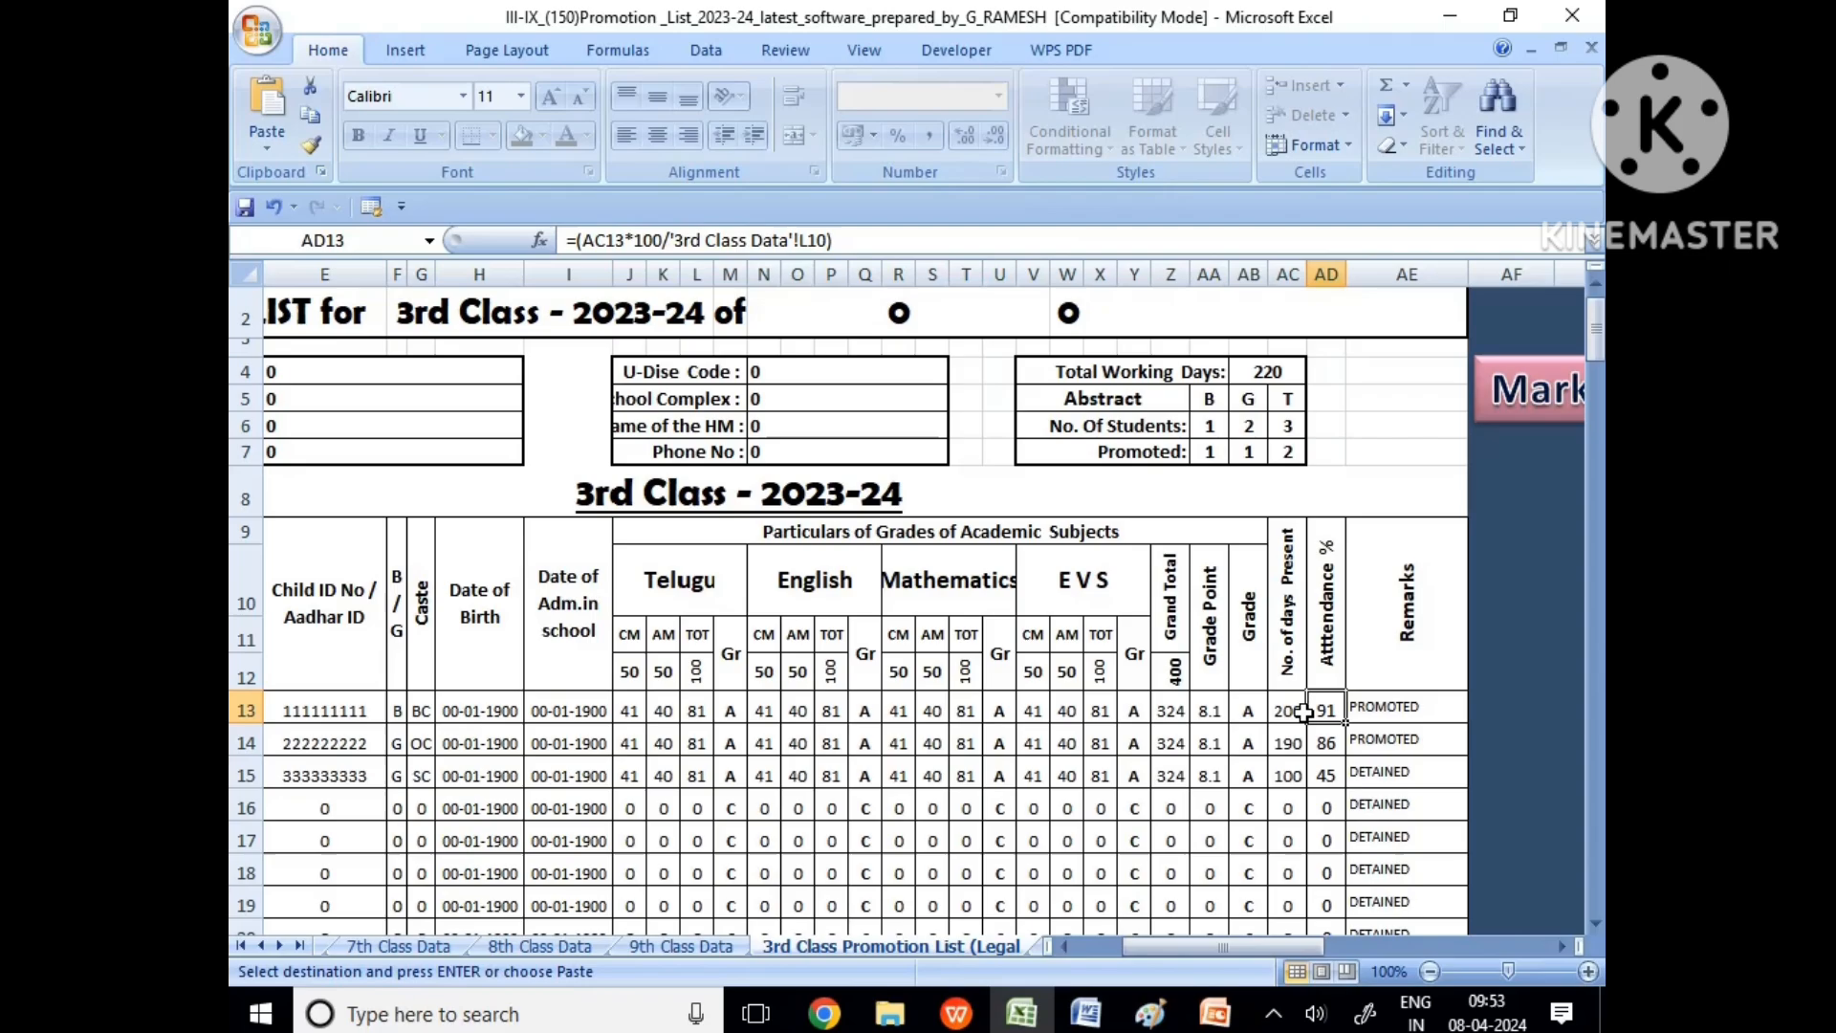
click(1400, 706)
click(1384, 743)
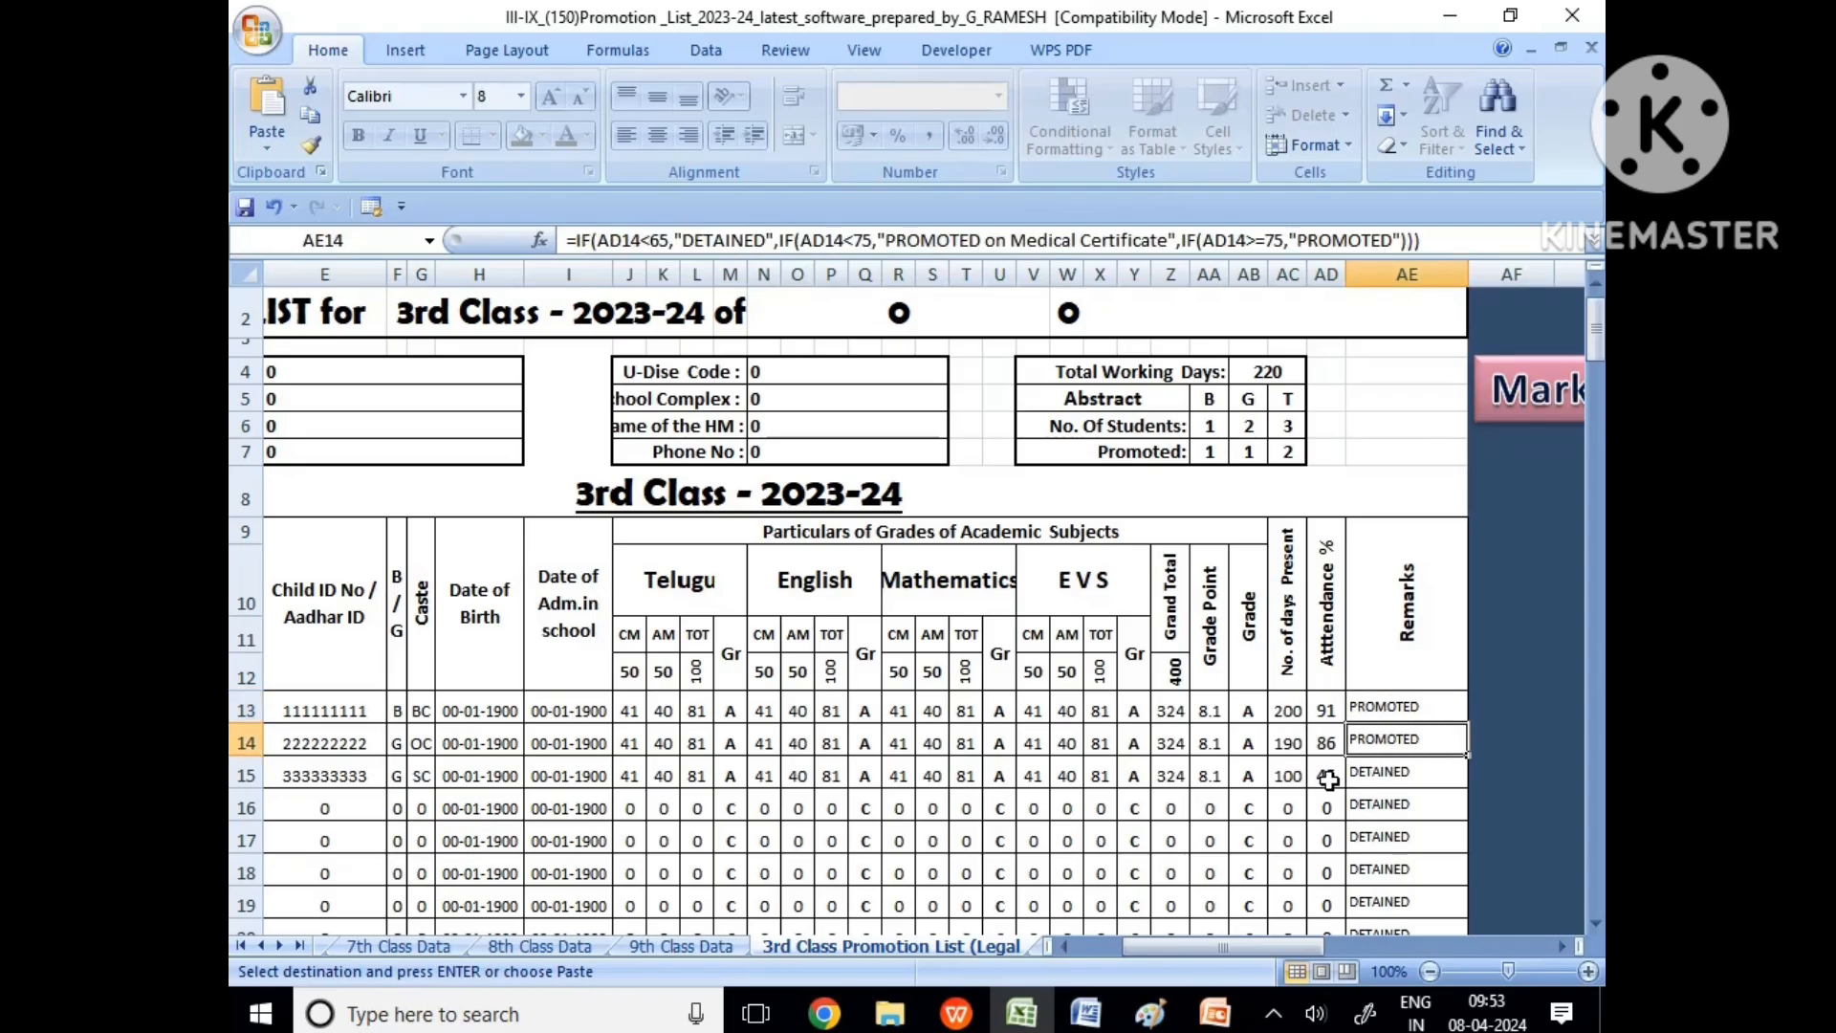
click(1329, 779)
click(1405, 772)
Step: Review the class abstract at the end of the 3rd Class promotion list
drag(1223, 947, 1172, 947)
scroll(713, 416, up, 1)
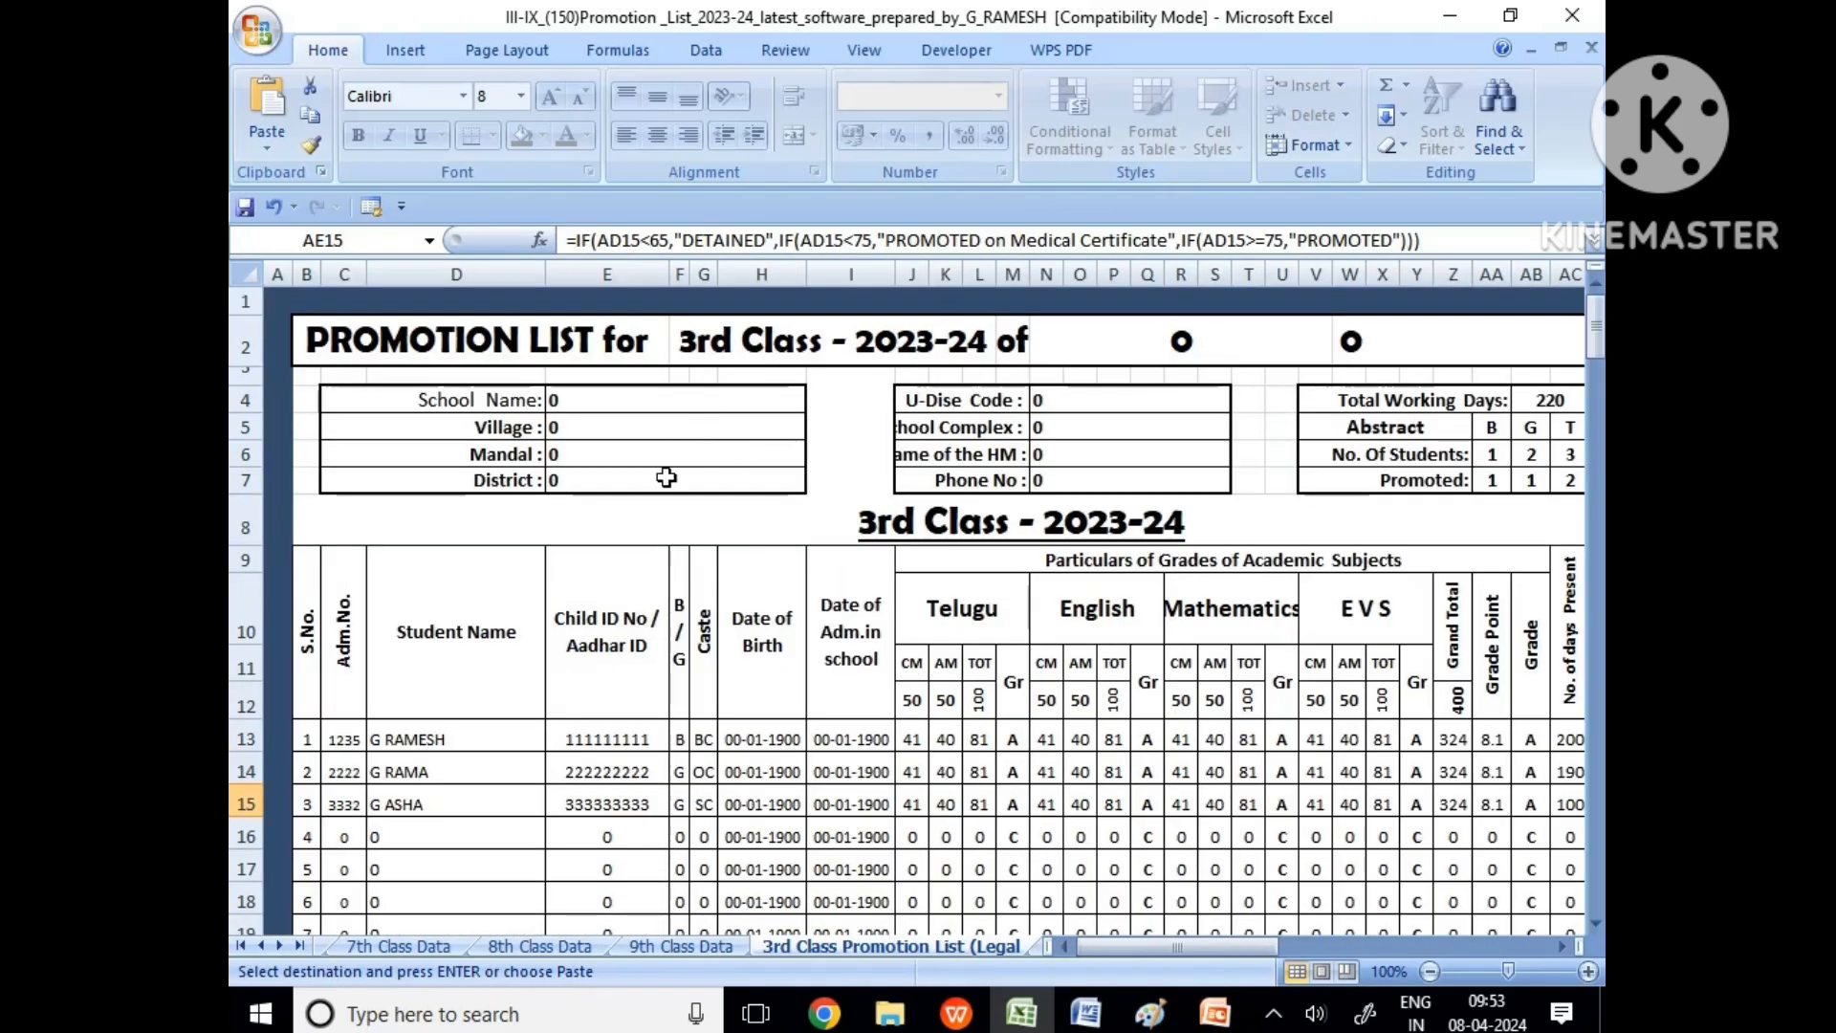
scroll(1207, 708, down, 20)
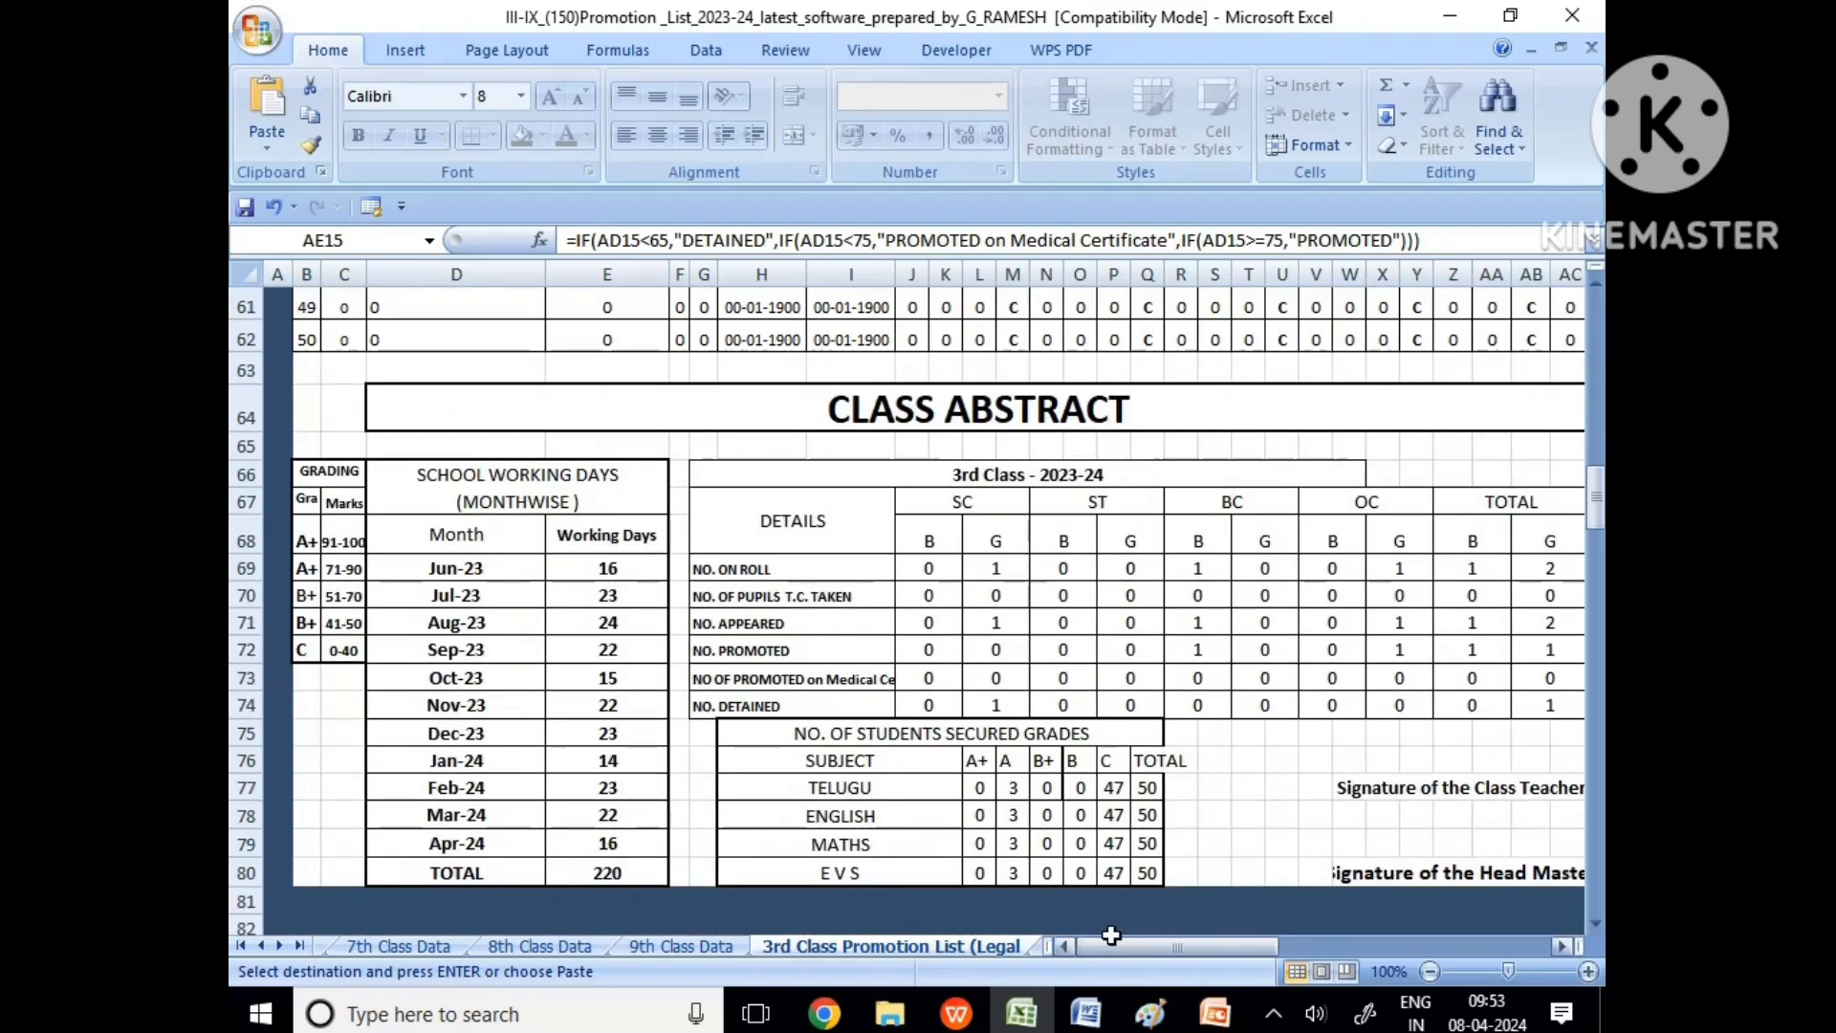
drag(1112, 937, 1045, 939)
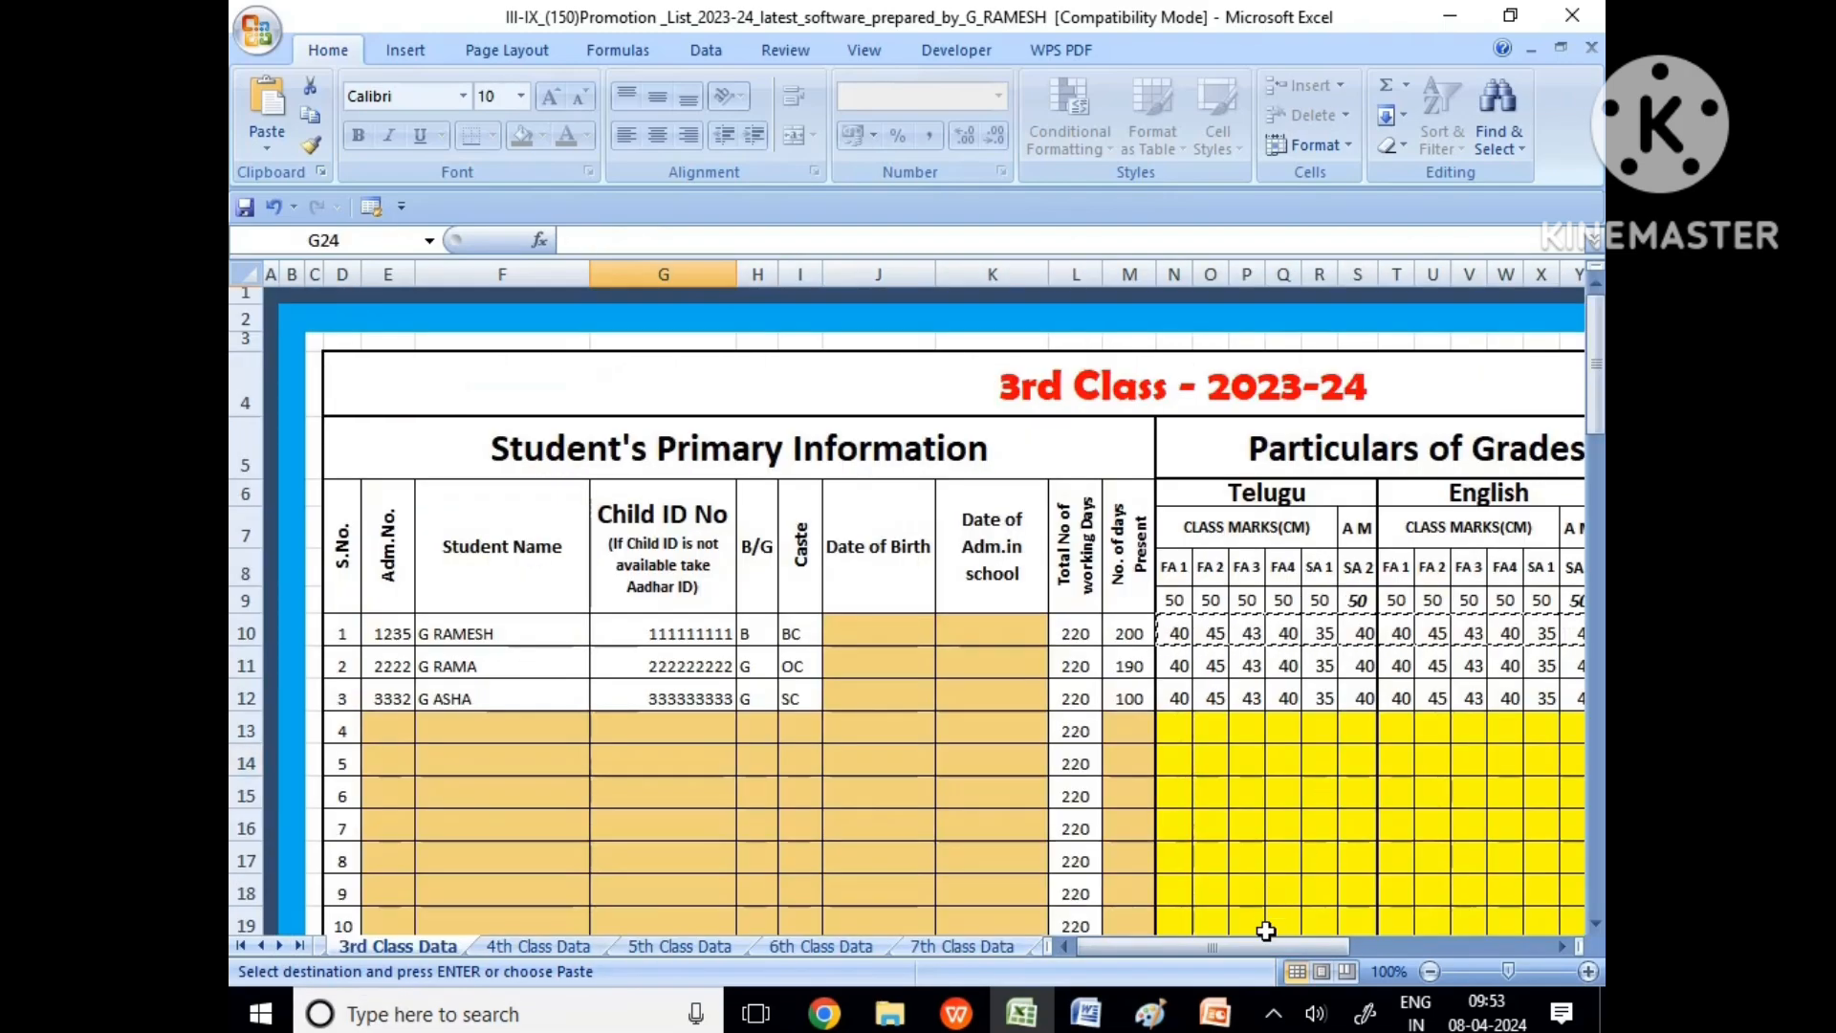
Step: Reopen the 3rd Class promotion list, select the unused student rows from serial number 15 onward and unprotect the sheet
drag(1265, 943, 1356, 941)
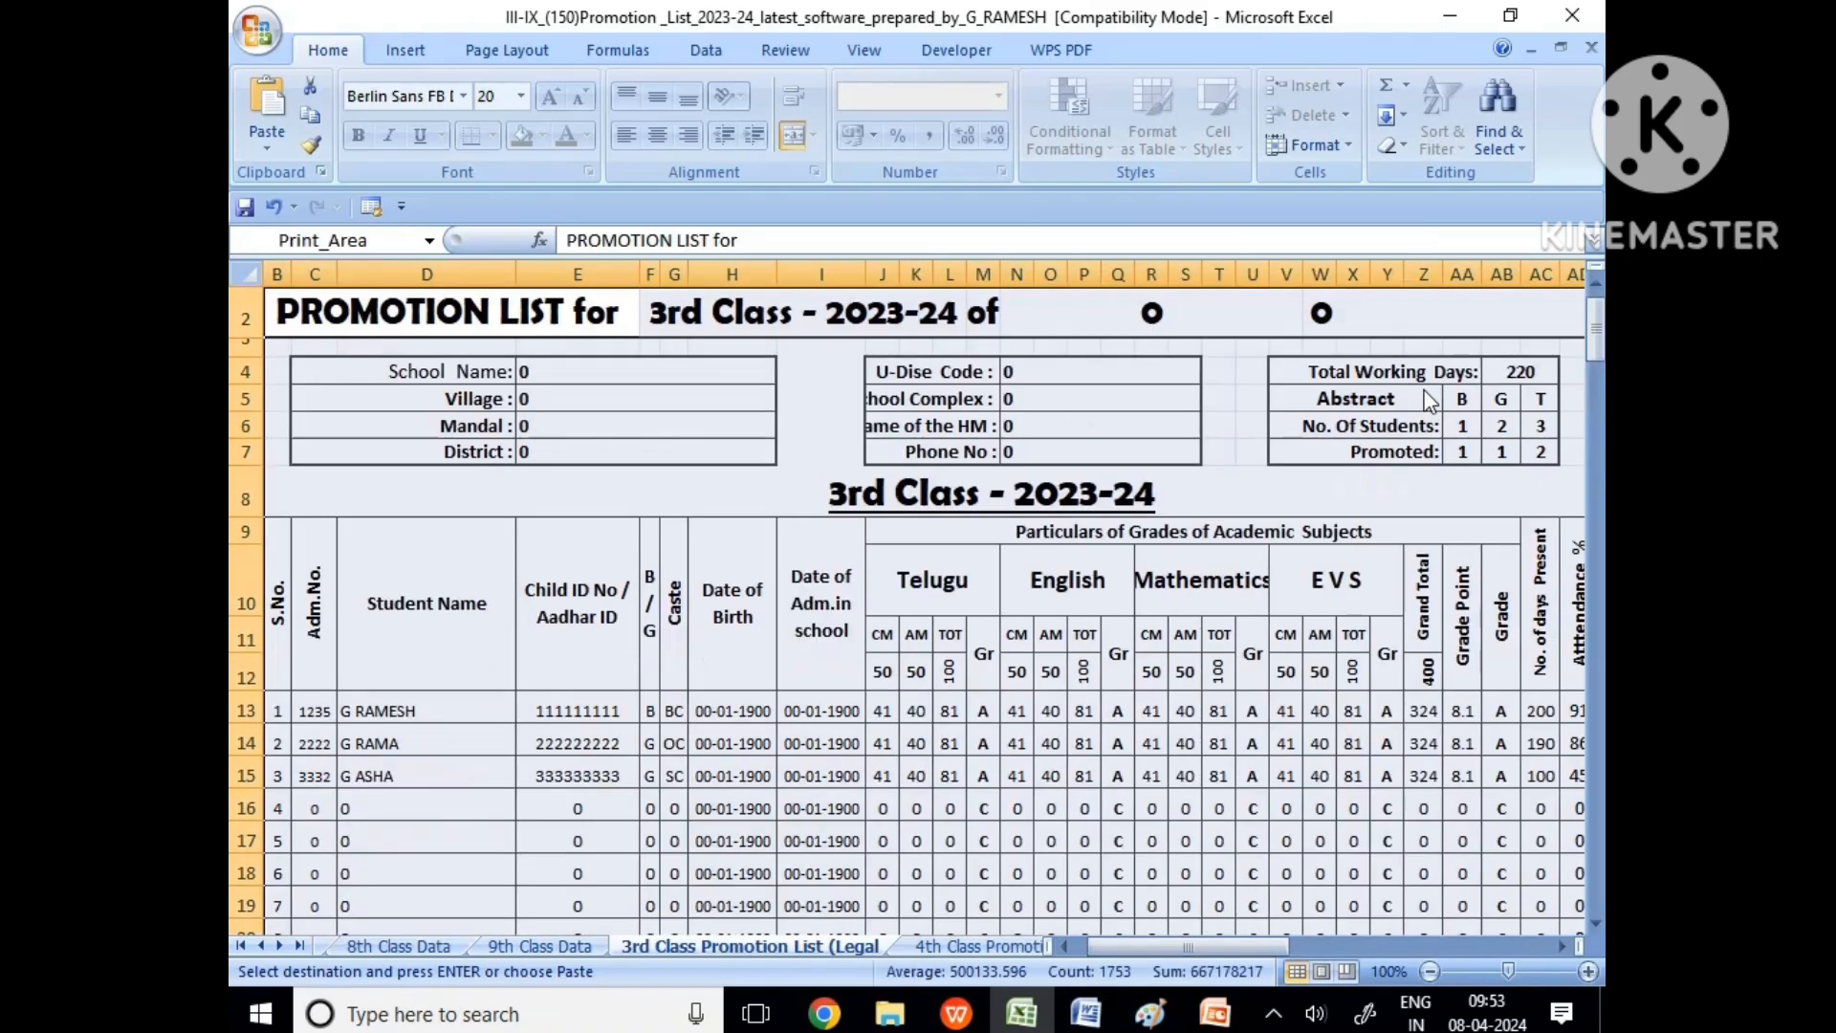
scroll(276, 566, down, 5)
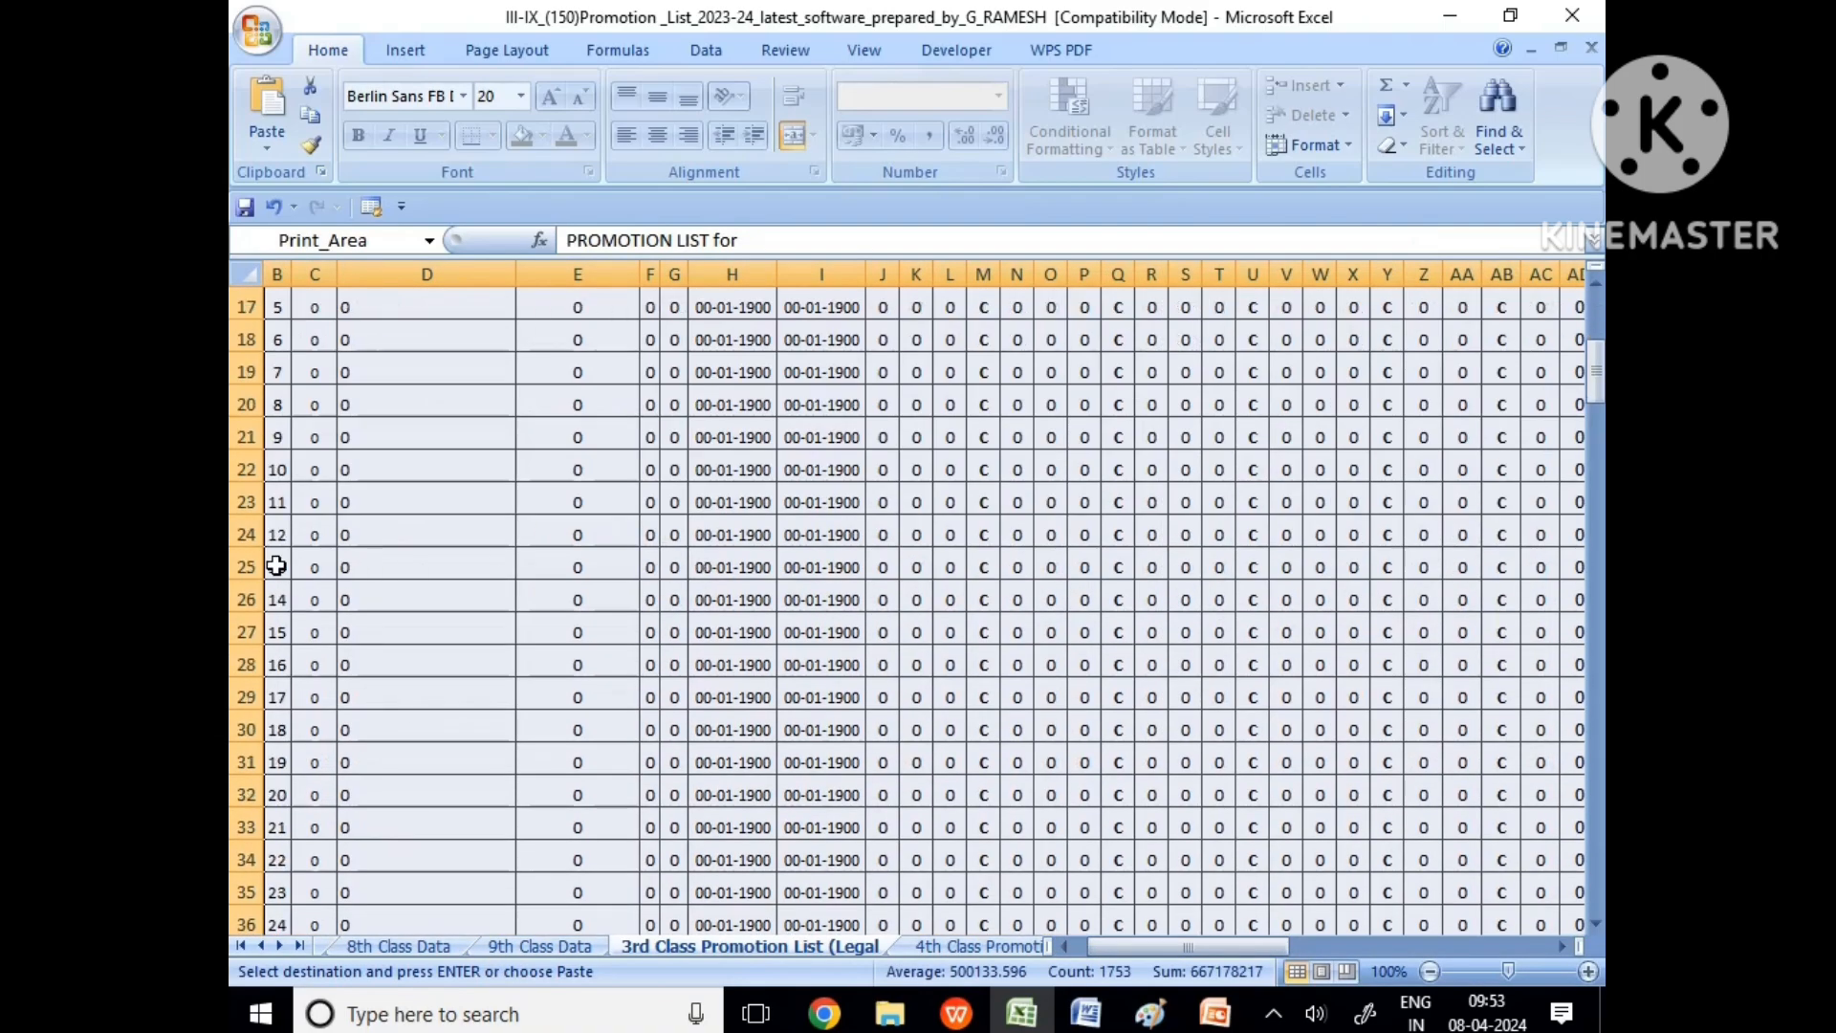
click(850, 571)
drag(245, 632, 254, 712)
scroll(676, 593, up, 12)
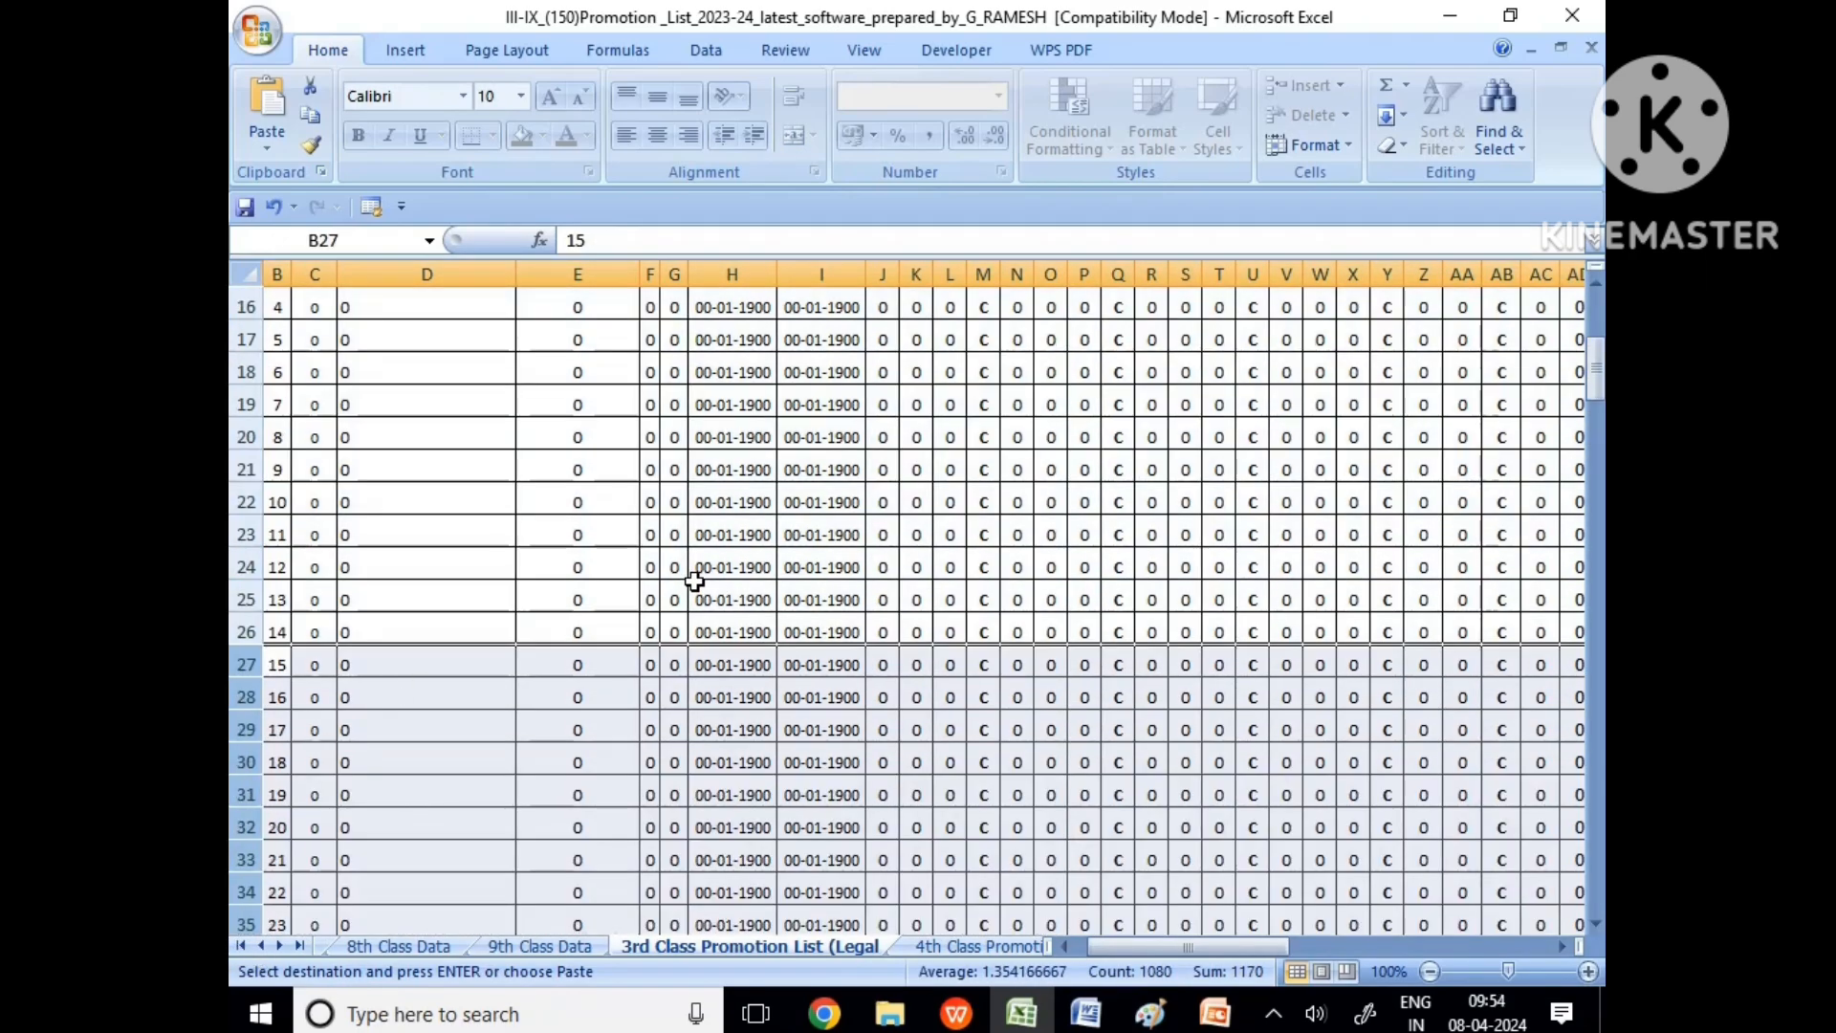
click(786, 46)
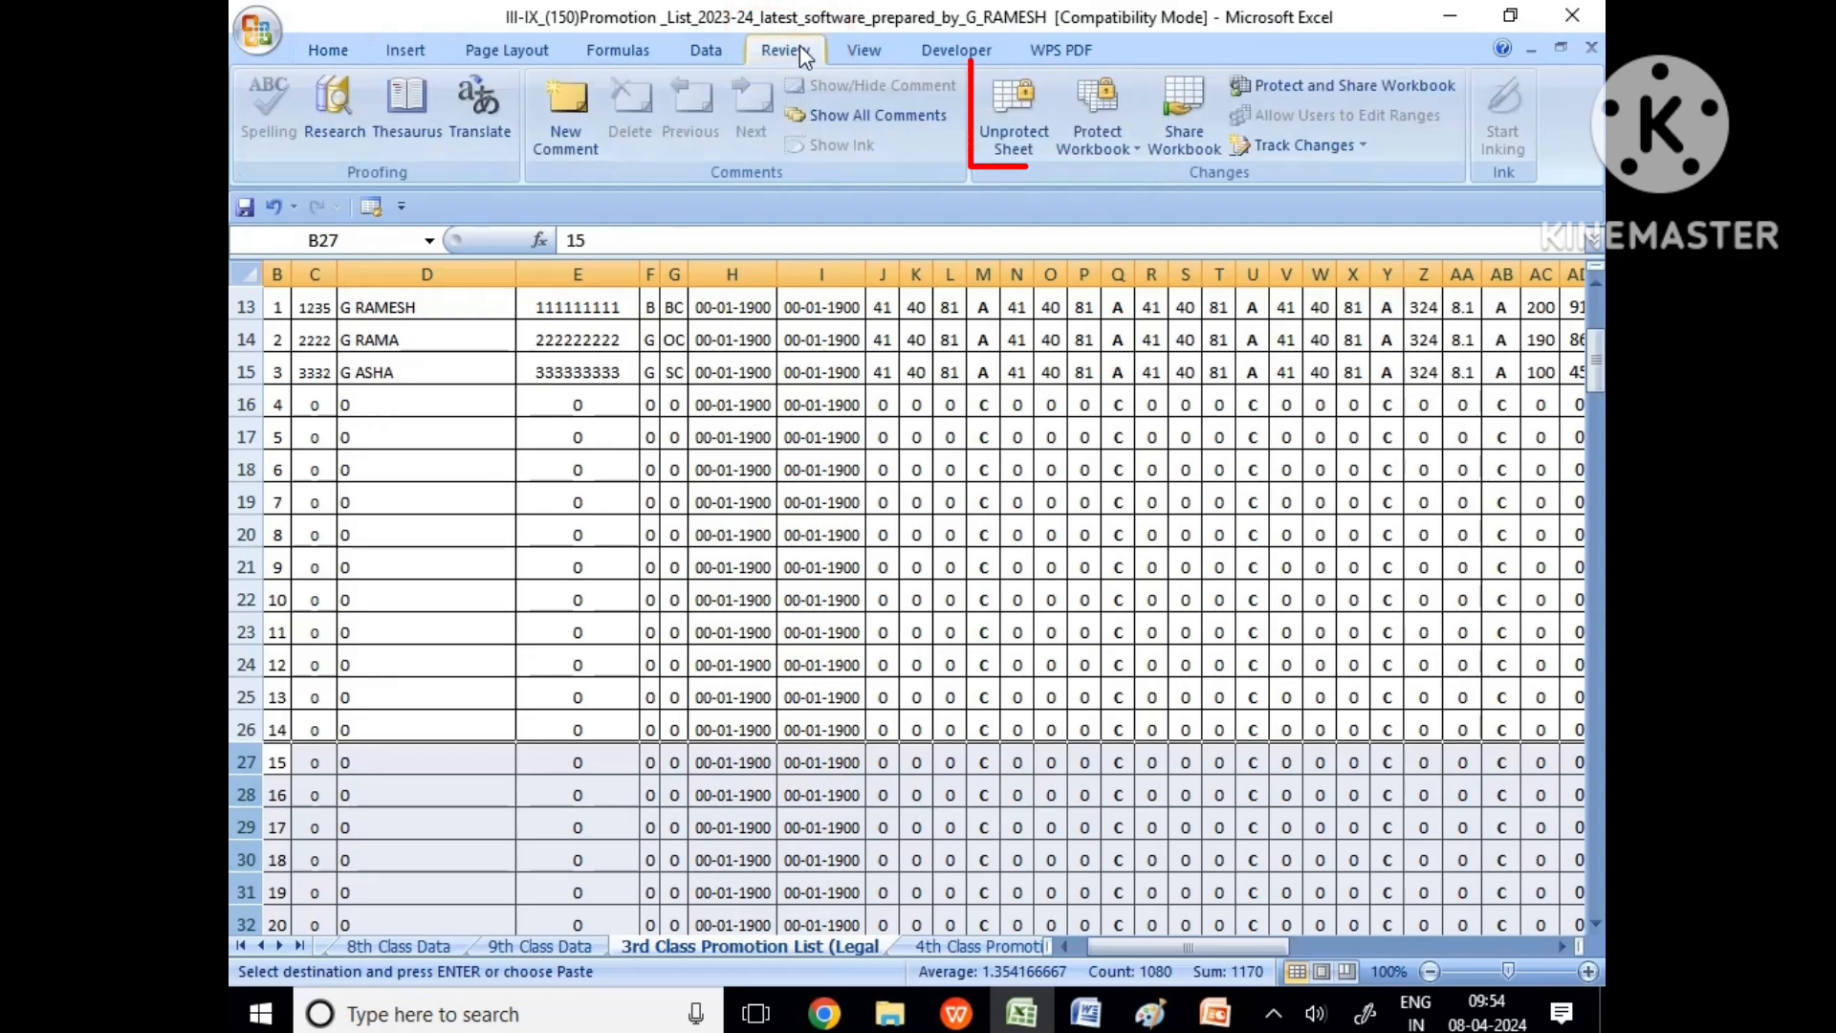
click(1010, 120)
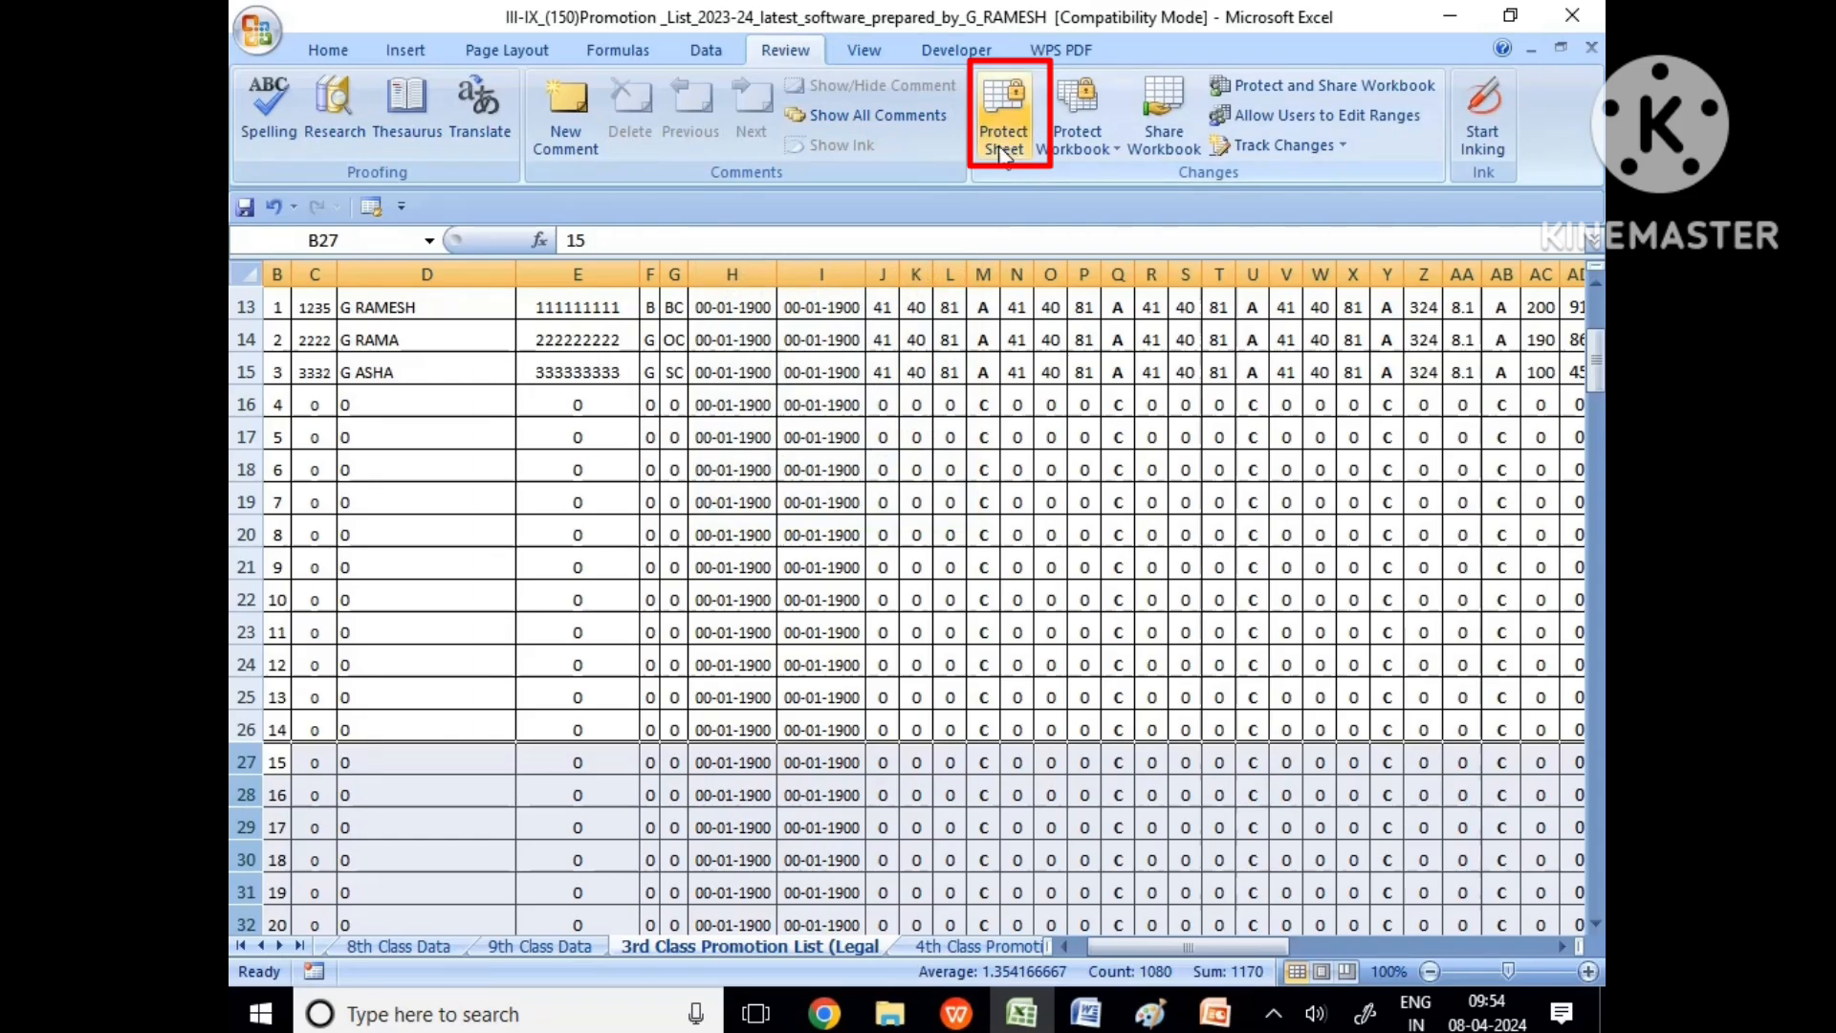
Step: Delete the unused student rows with serial numbers 15 to 50 from the 3rd Class promotion list
scroll(369, 533, down, 2)
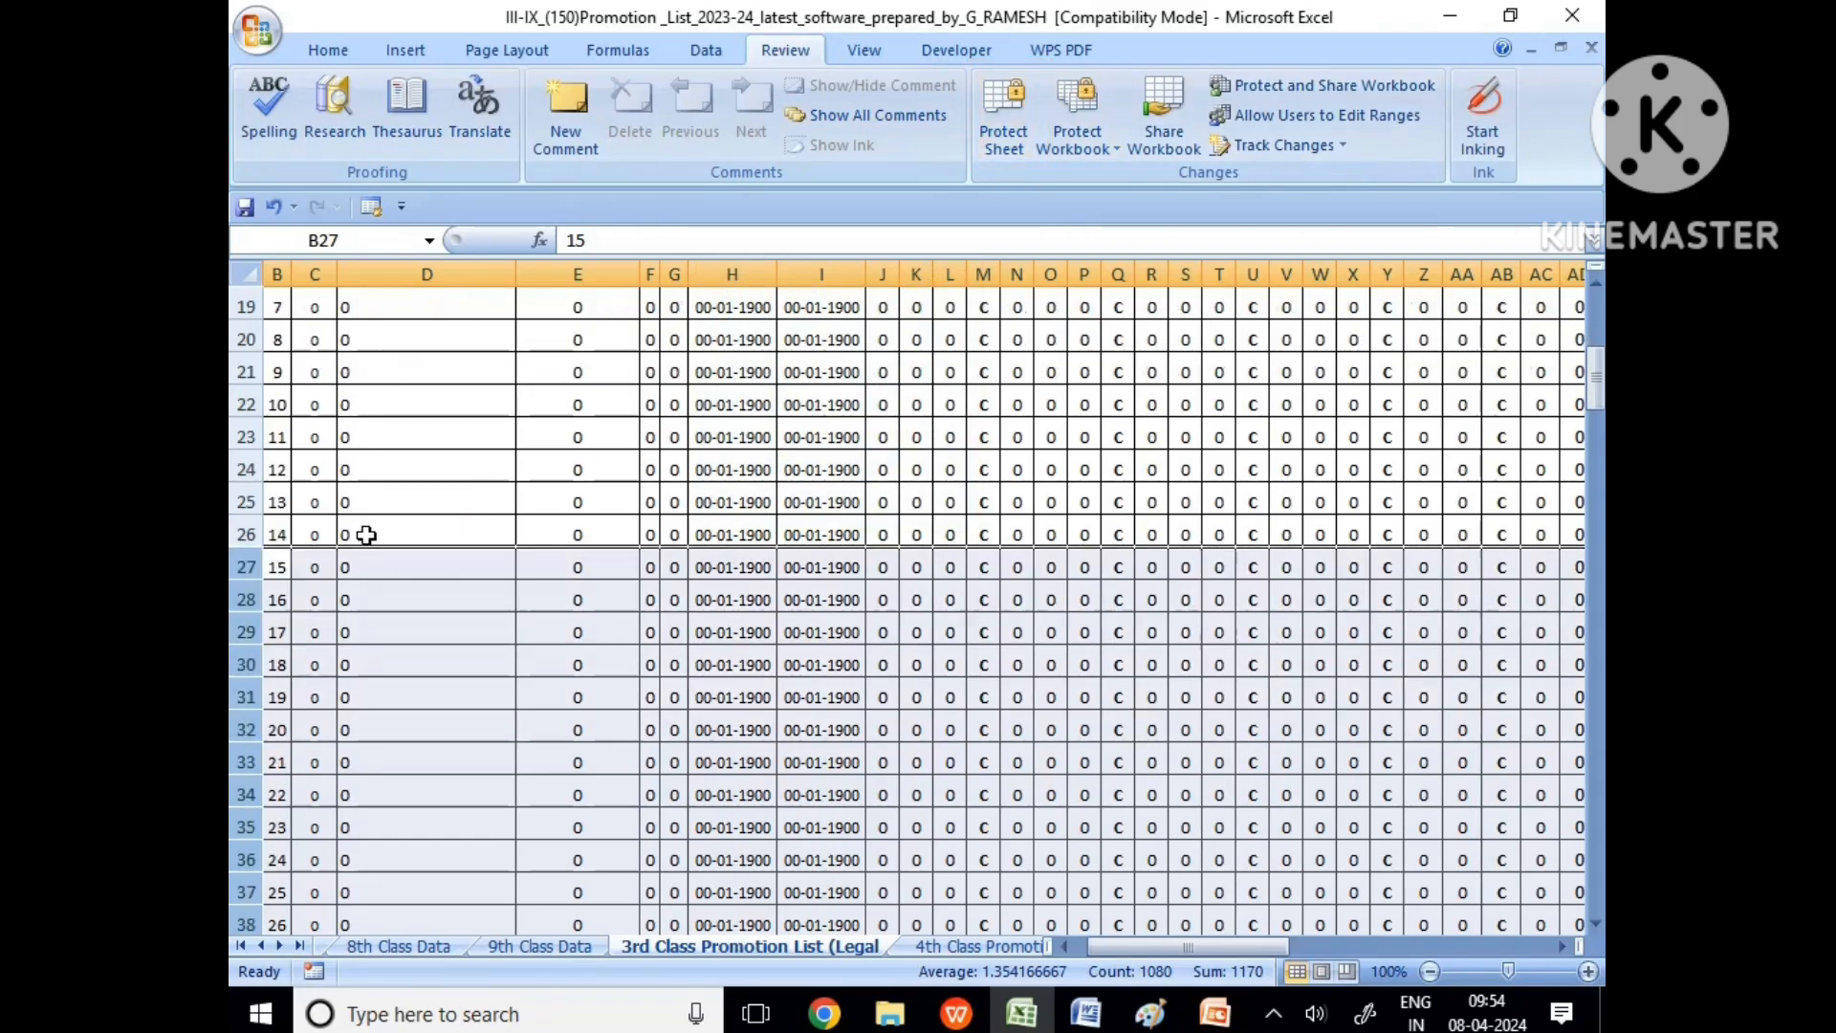
scroll(369, 534, up, 2)
scroll(288, 524, down, 3)
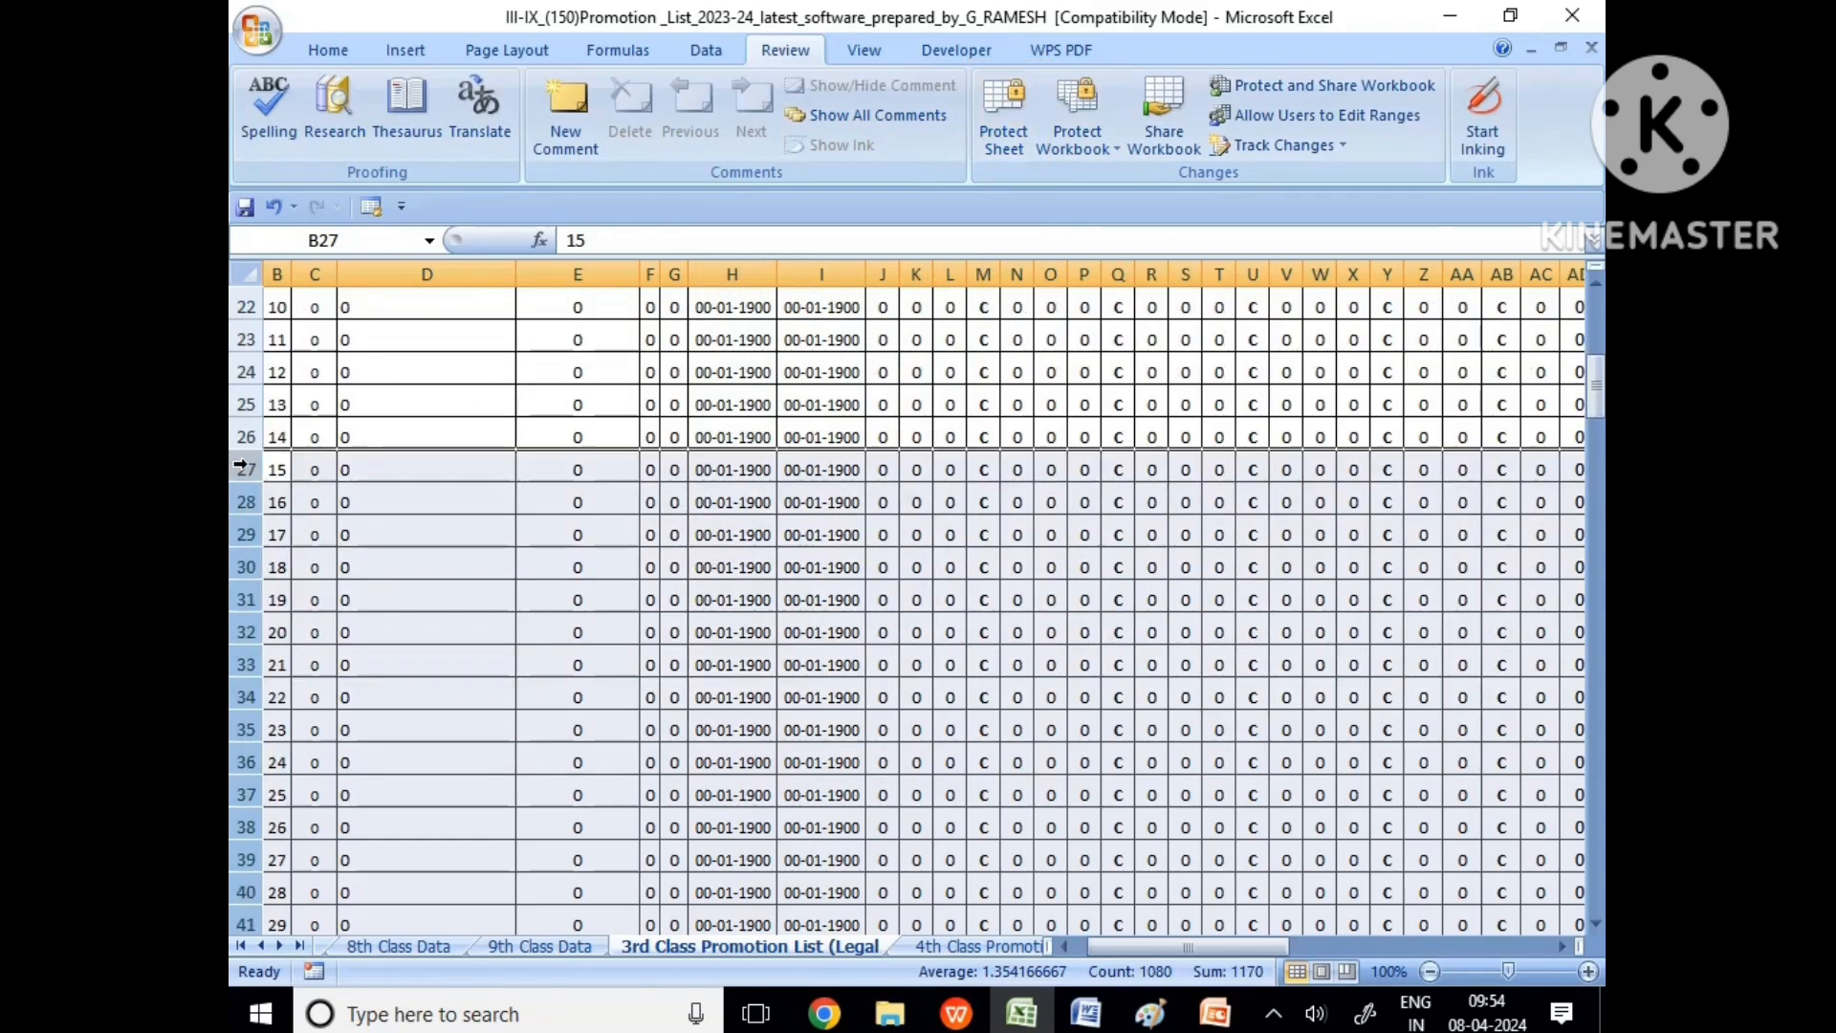
drag(240, 467, 267, 650)
scroll(341, 468, up, 11)
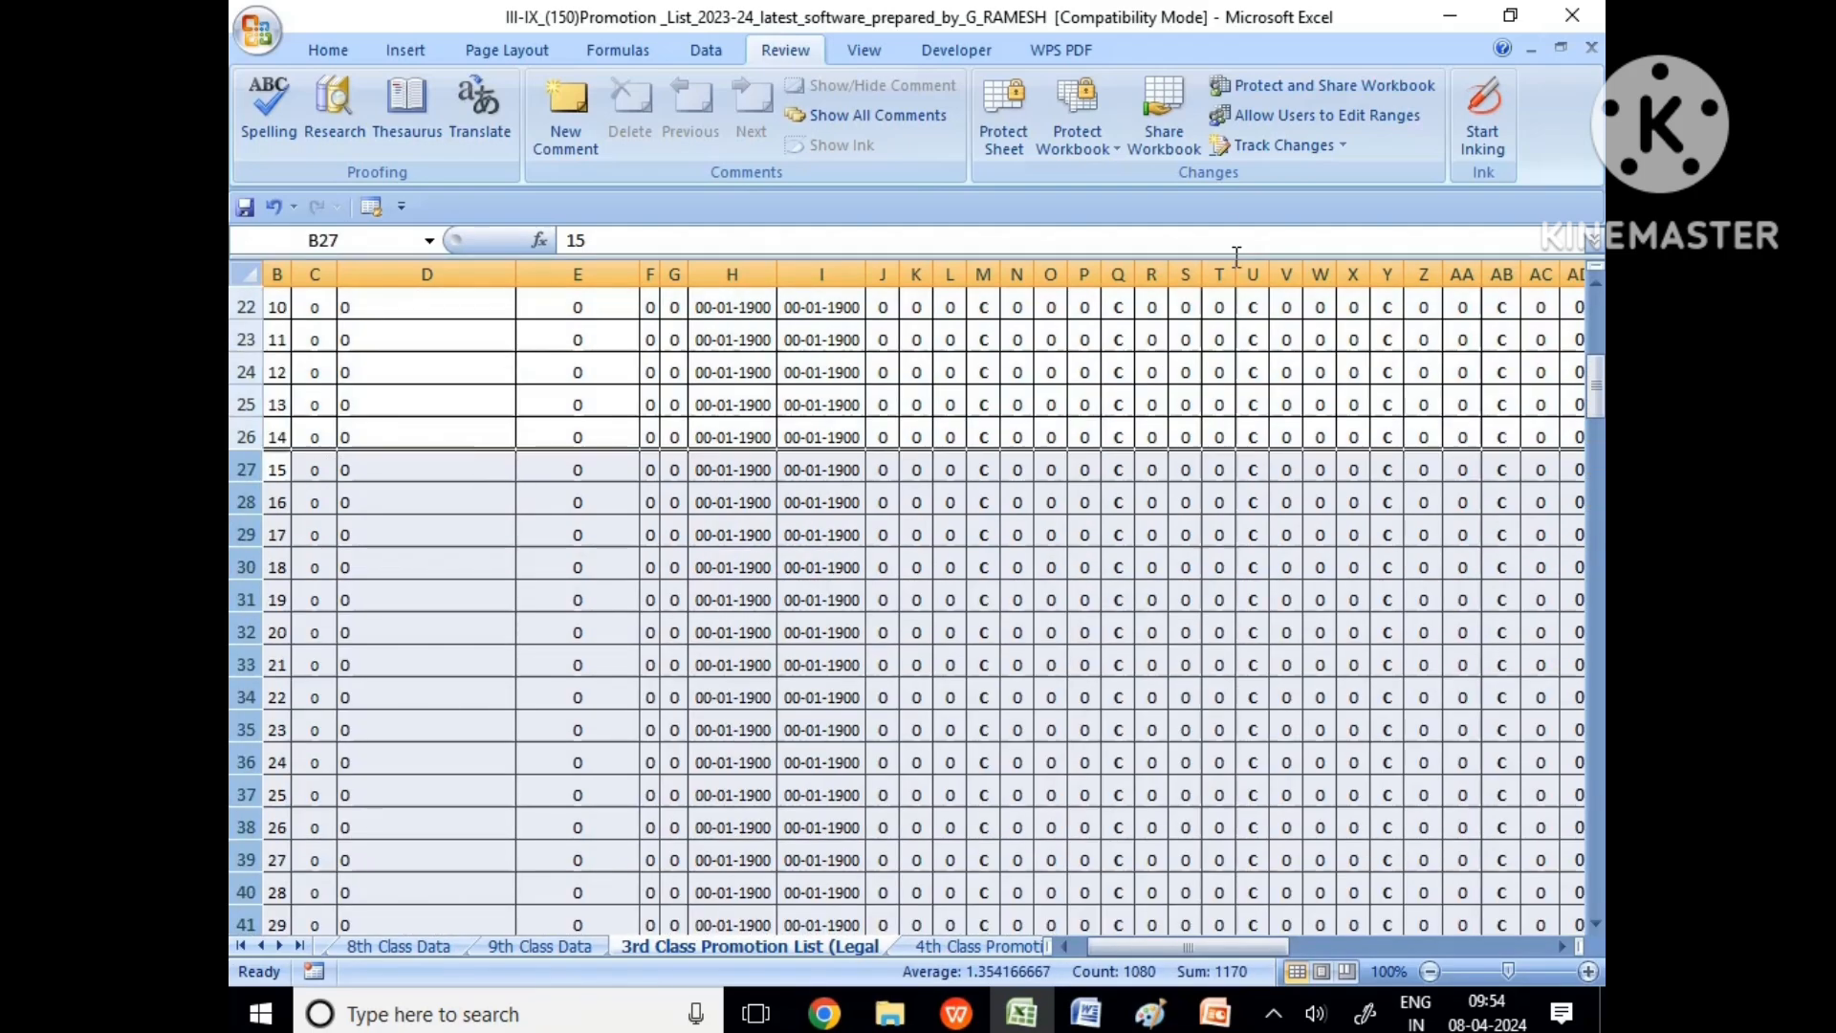
click(330, 50)
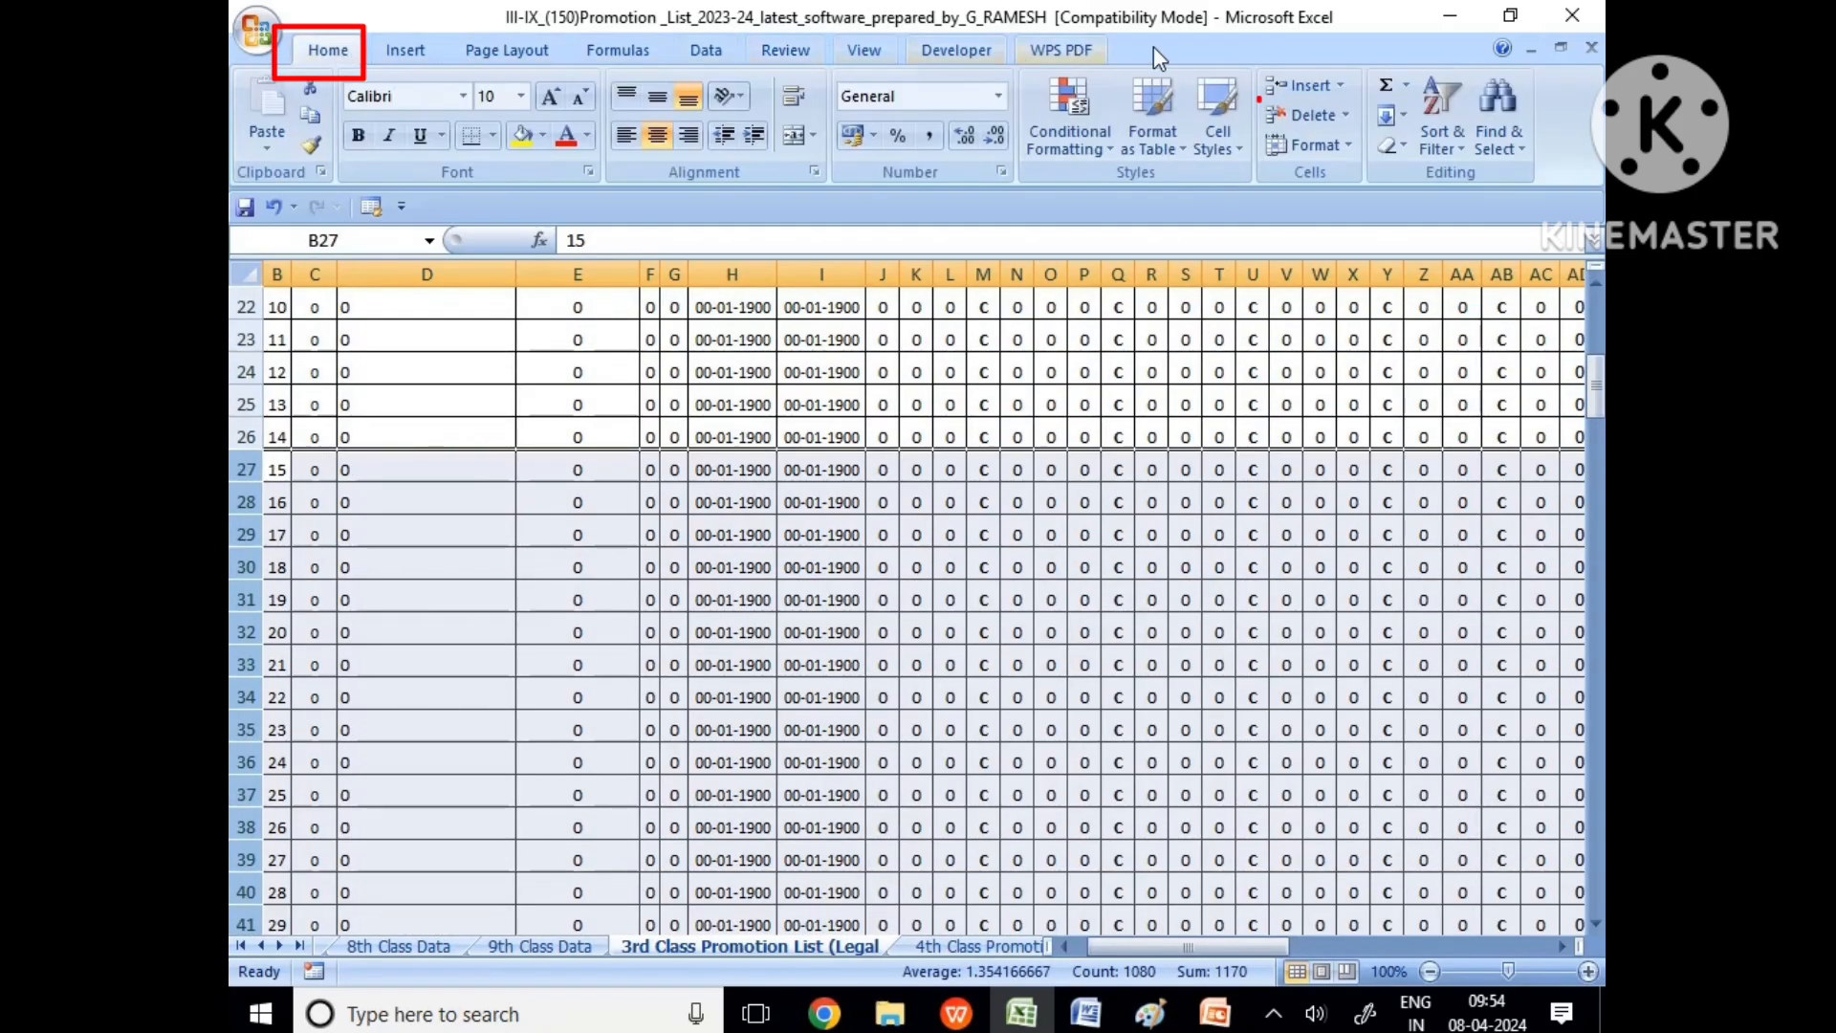
click(1310, 117)
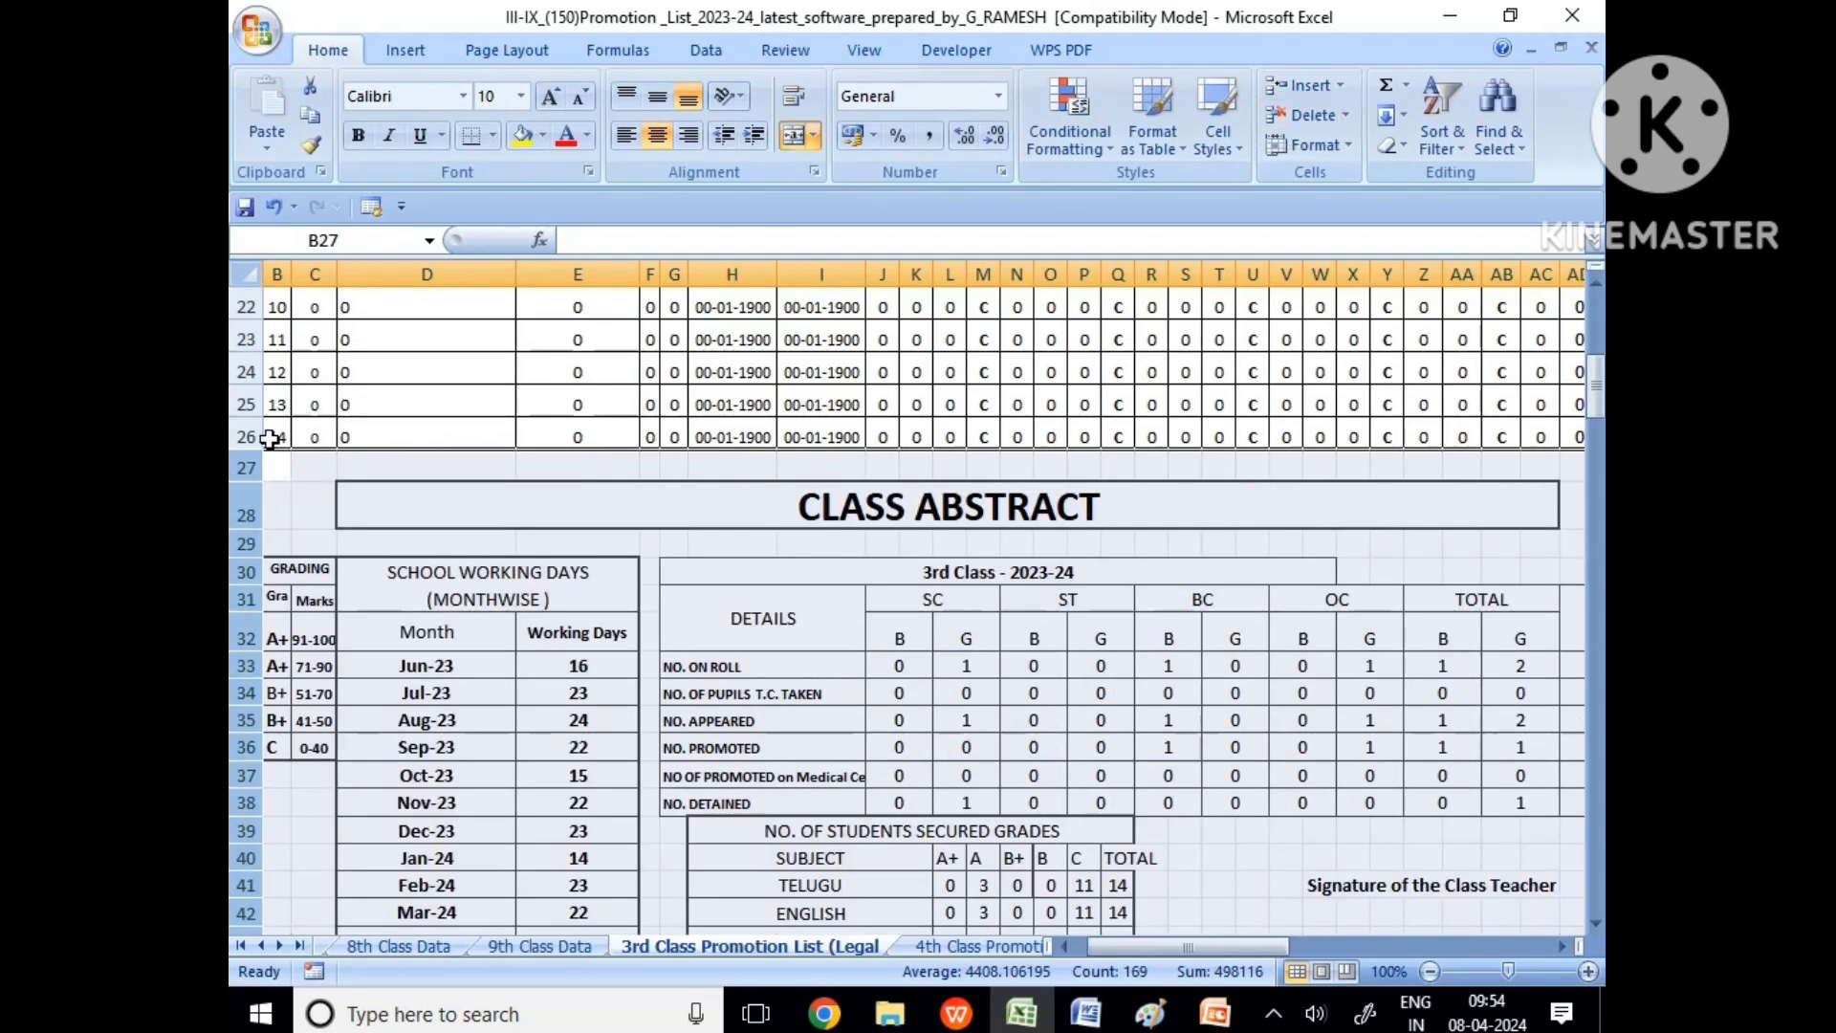
Step: Check the last remaining student row and the subject totals in the table of students' secured grades
click(270, 437)
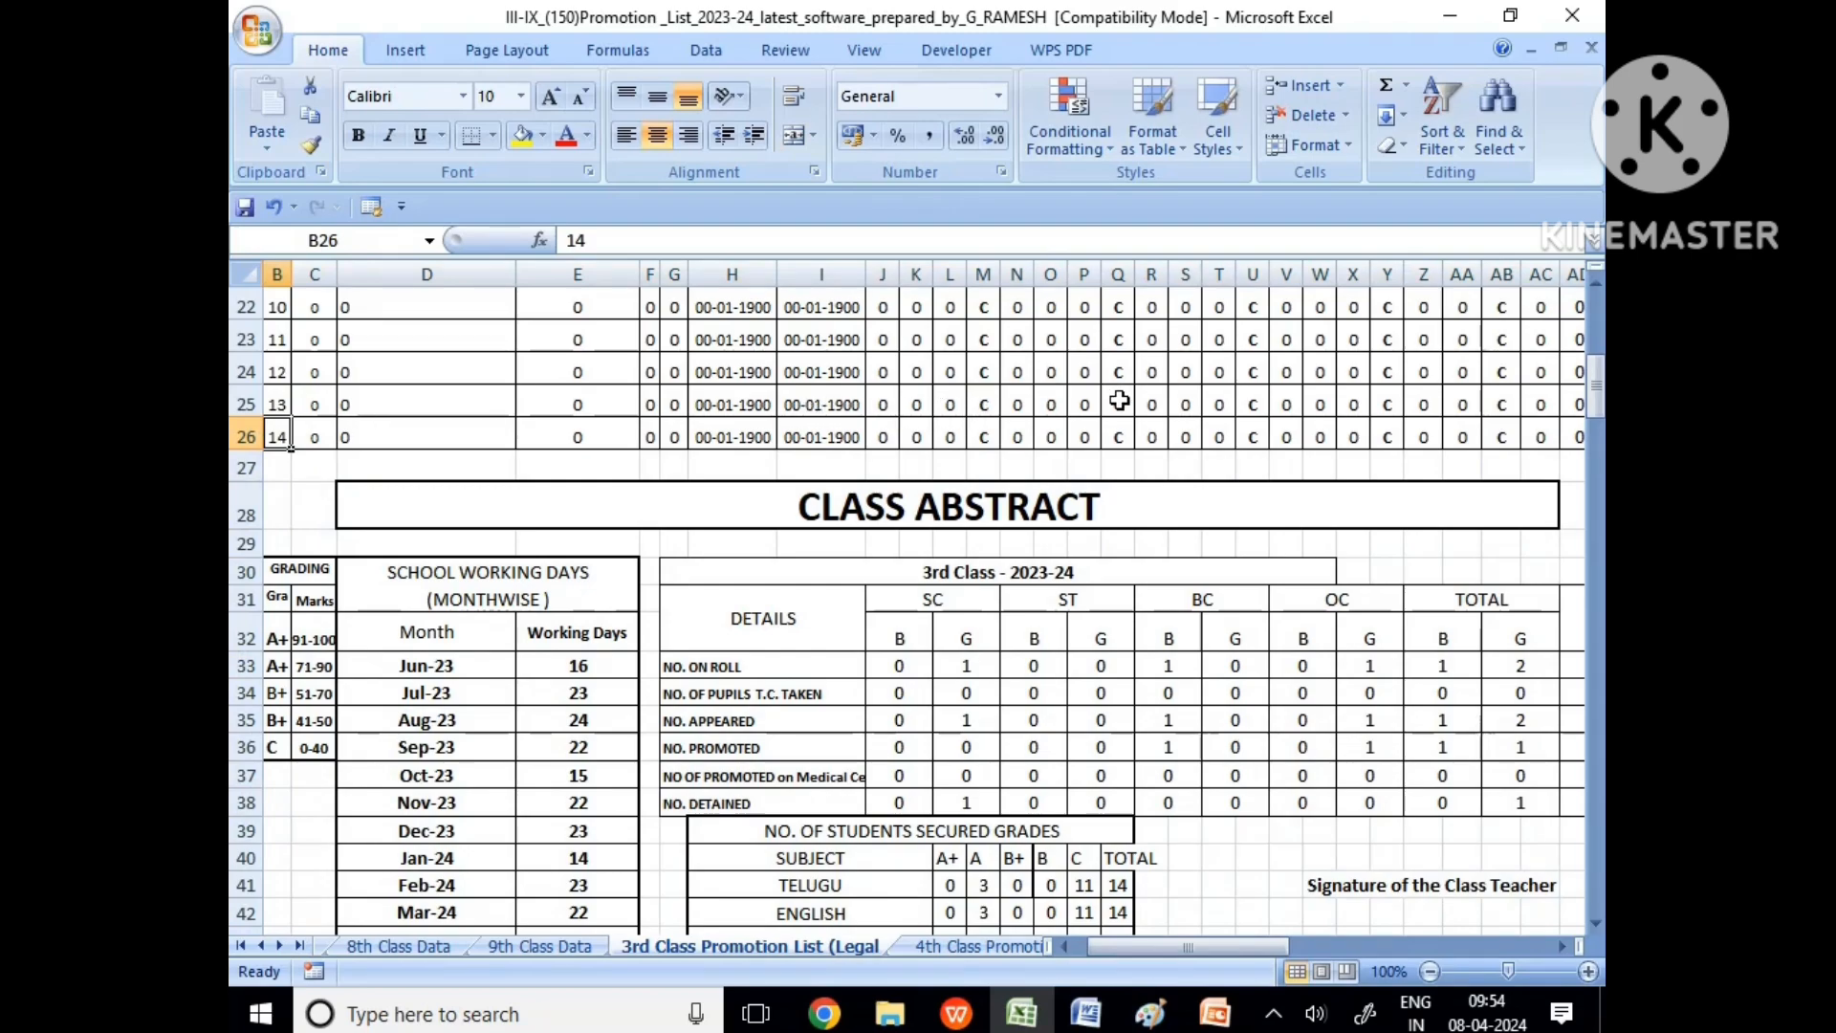
scroll(1142, 777, down, 2)
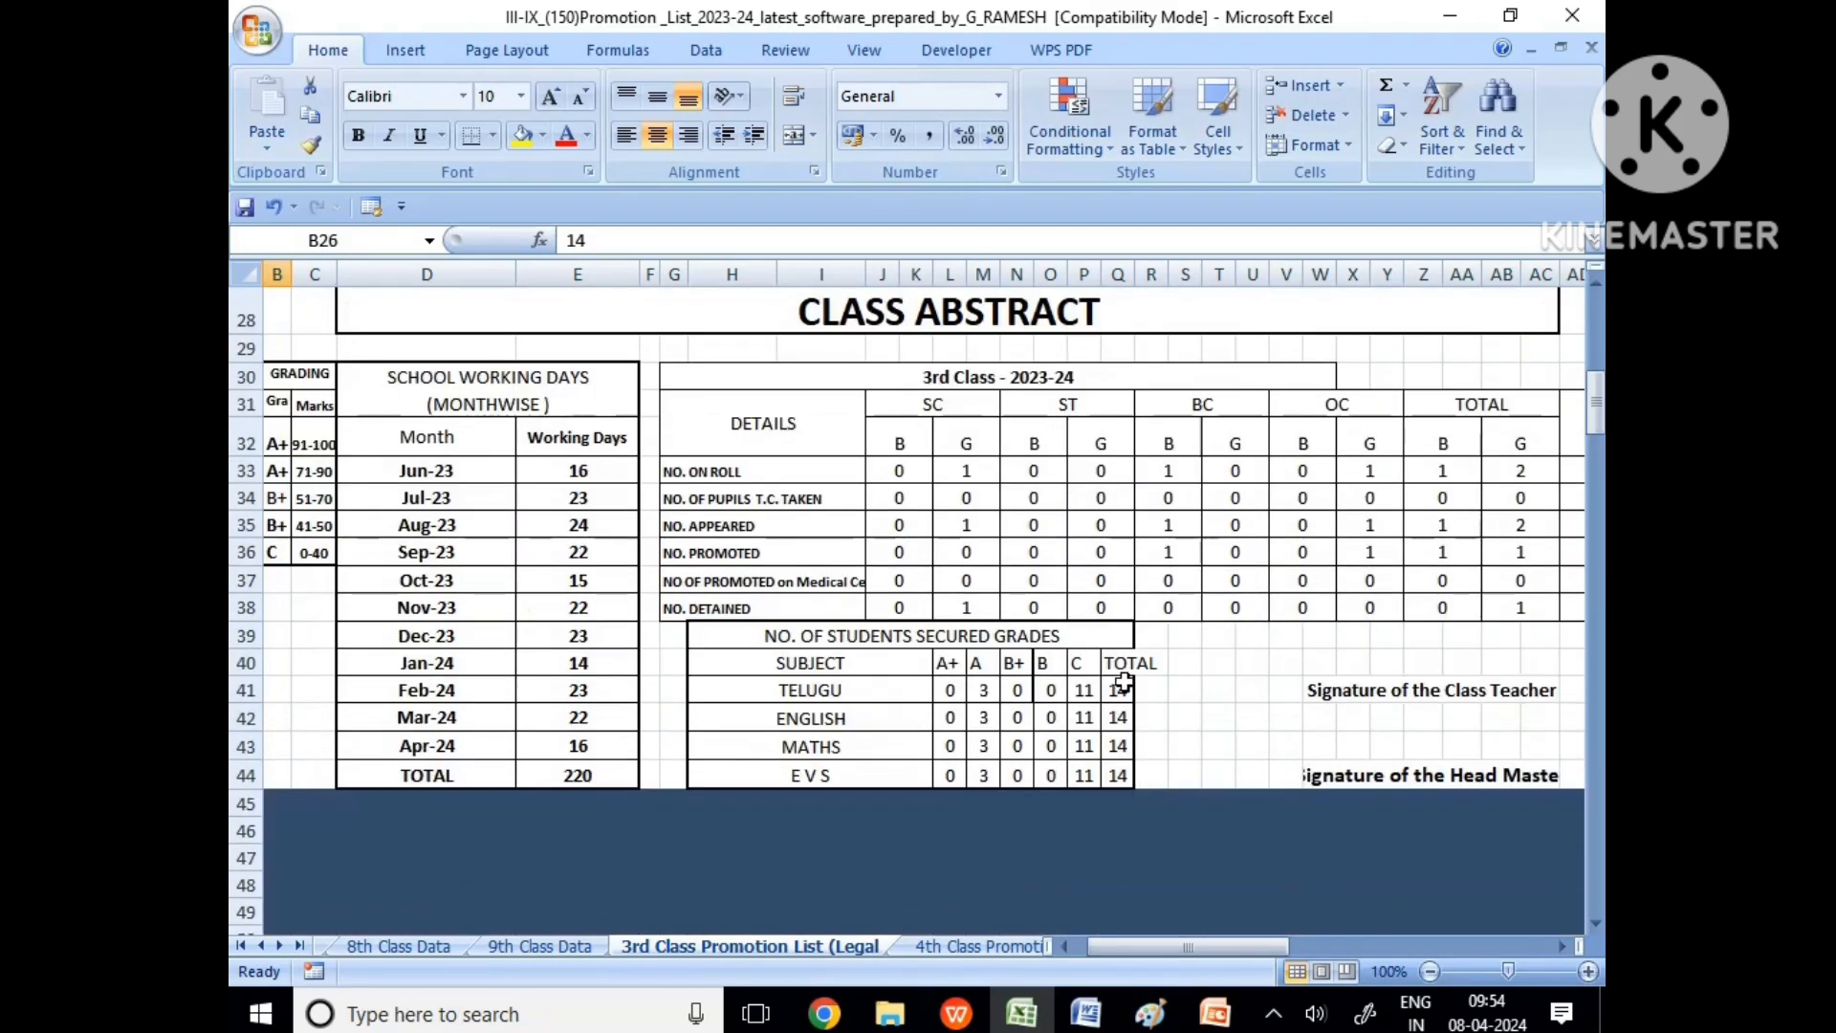
drag(1123, 682, 1110, 781)
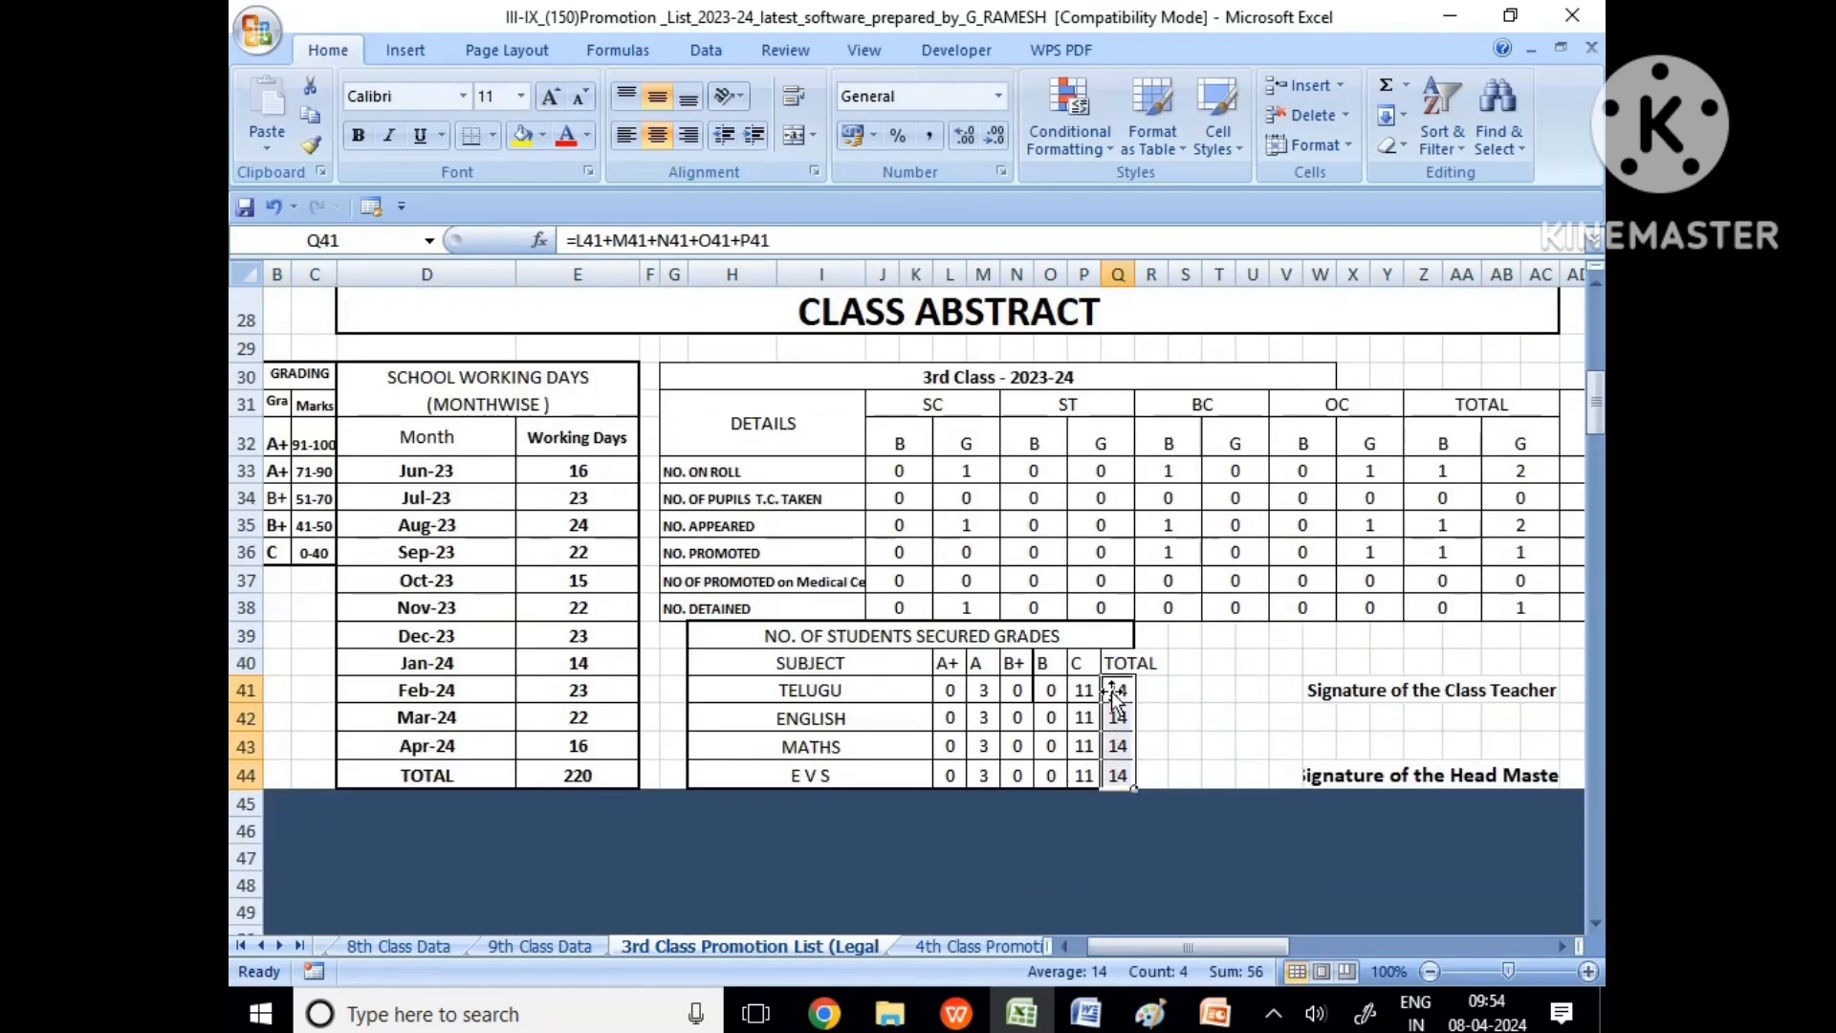
scroll(972, 546, up, 1)
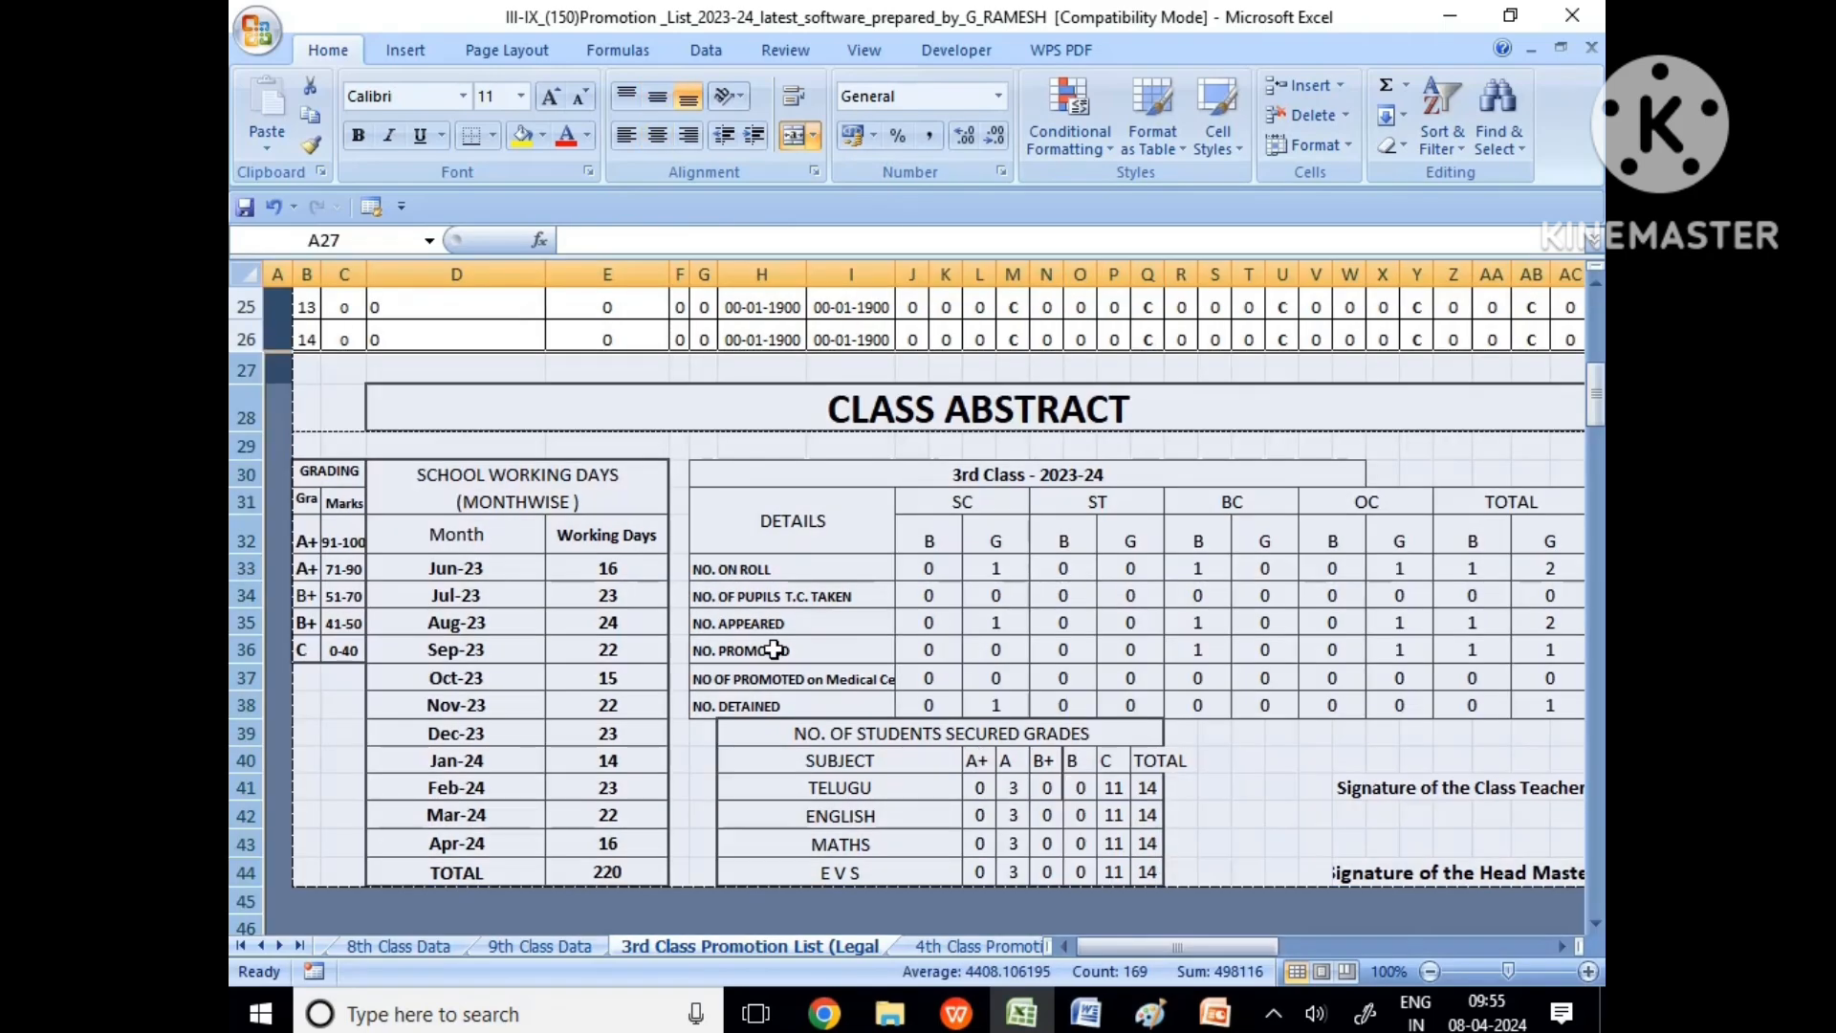
Step: Preview the 3rd Class promotion list as it will print and close the preview
click(263, 31)
mouse_move(443, 483)
click(535, 263)
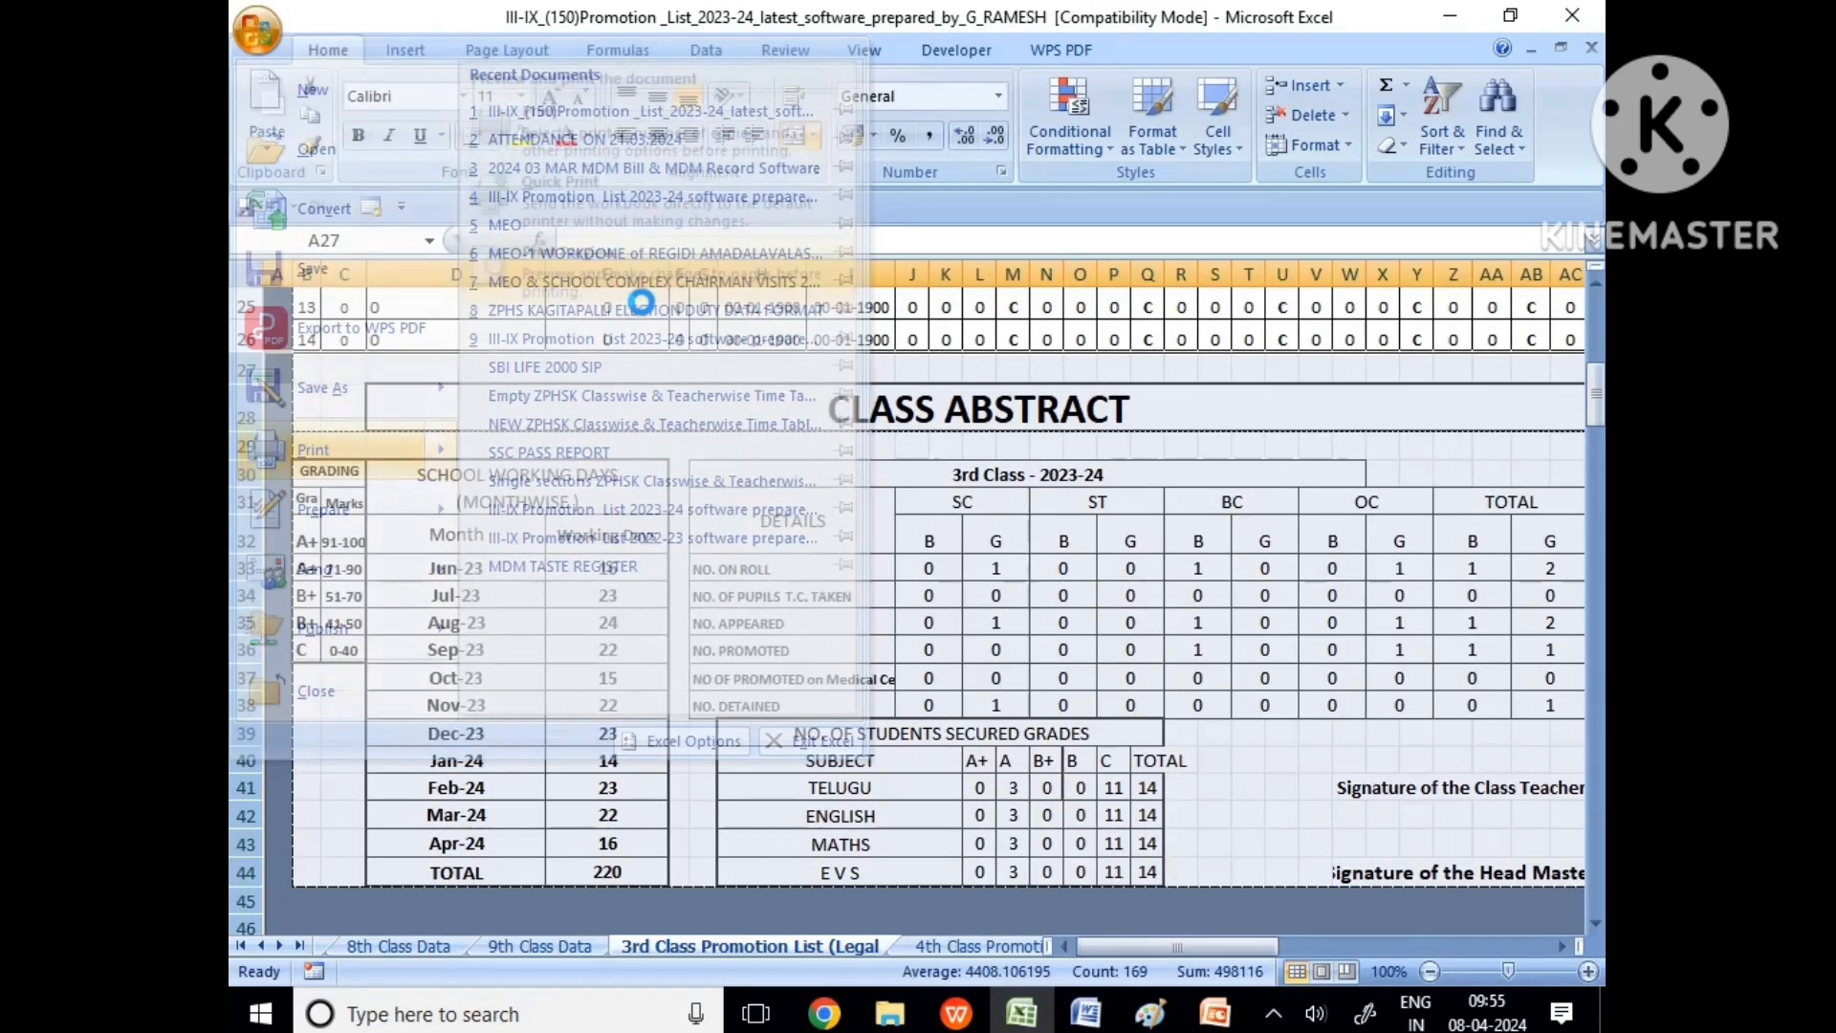
scroll(722, 472, up, 1)
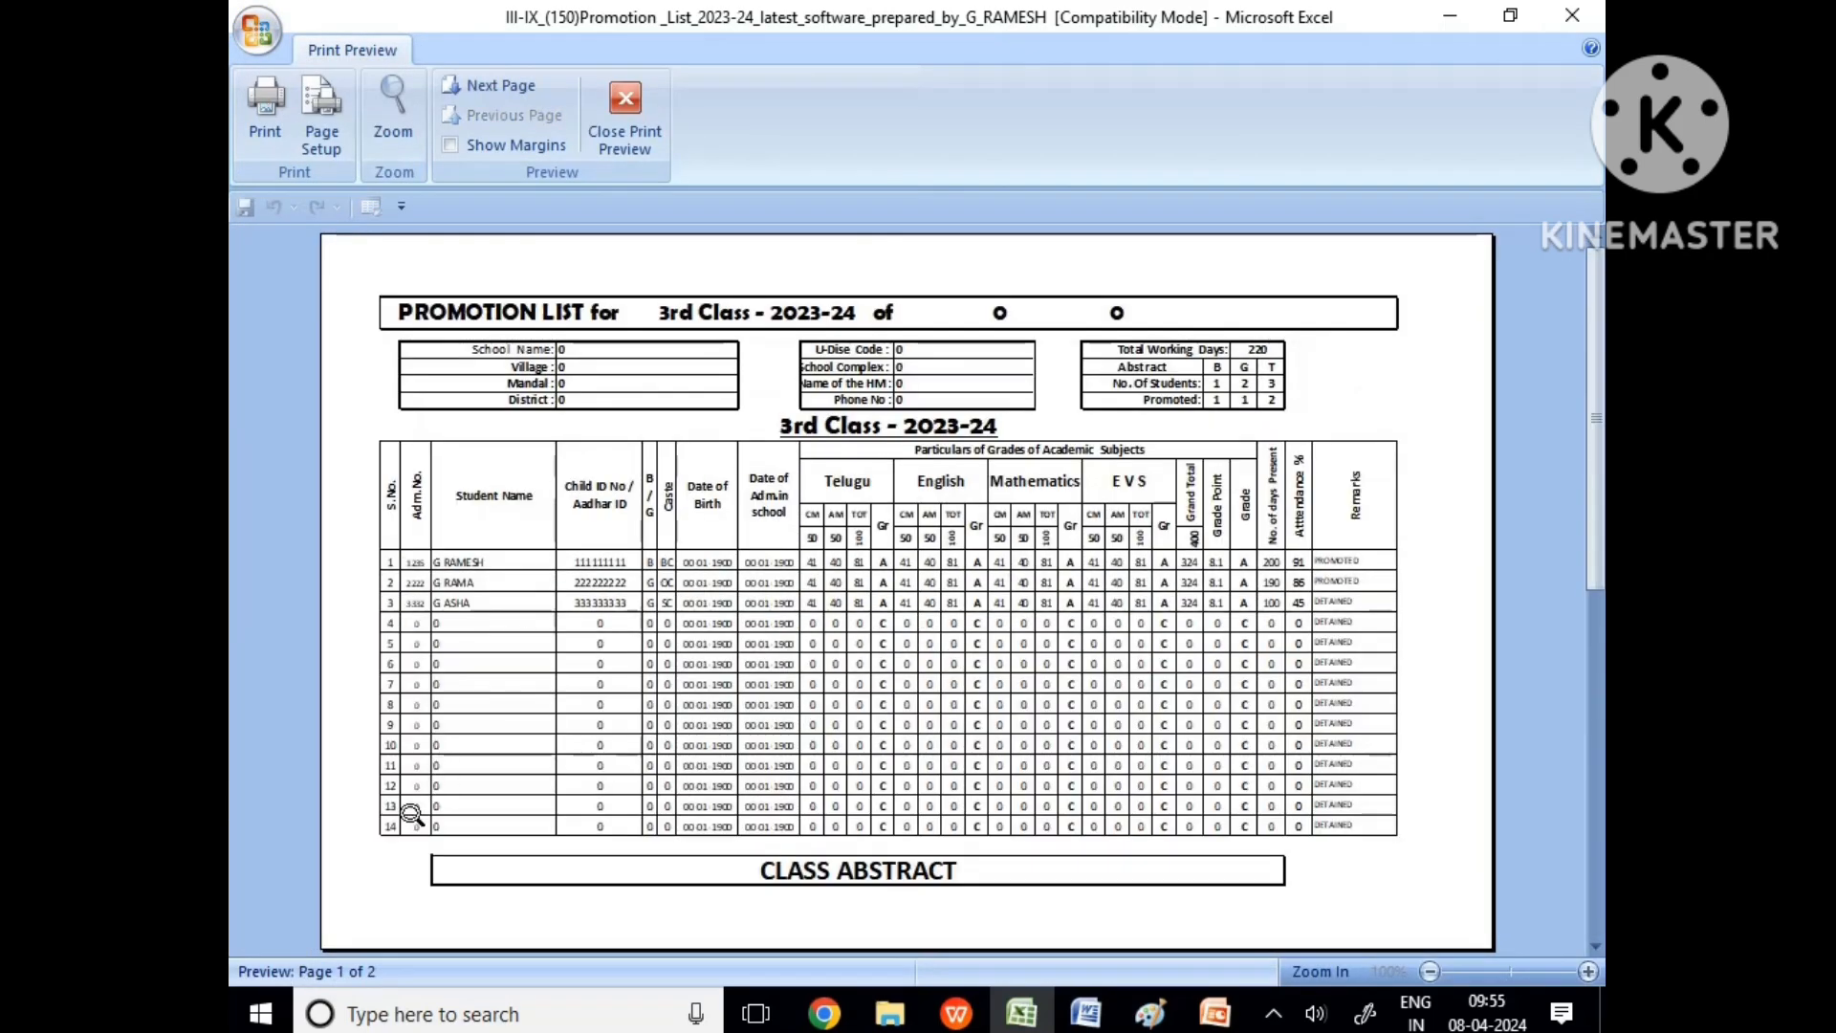
key(Escape)
Step: Look through the student data sheets up to 9th Class
click(555, 950)
click(743, 948)
click(874, 945)
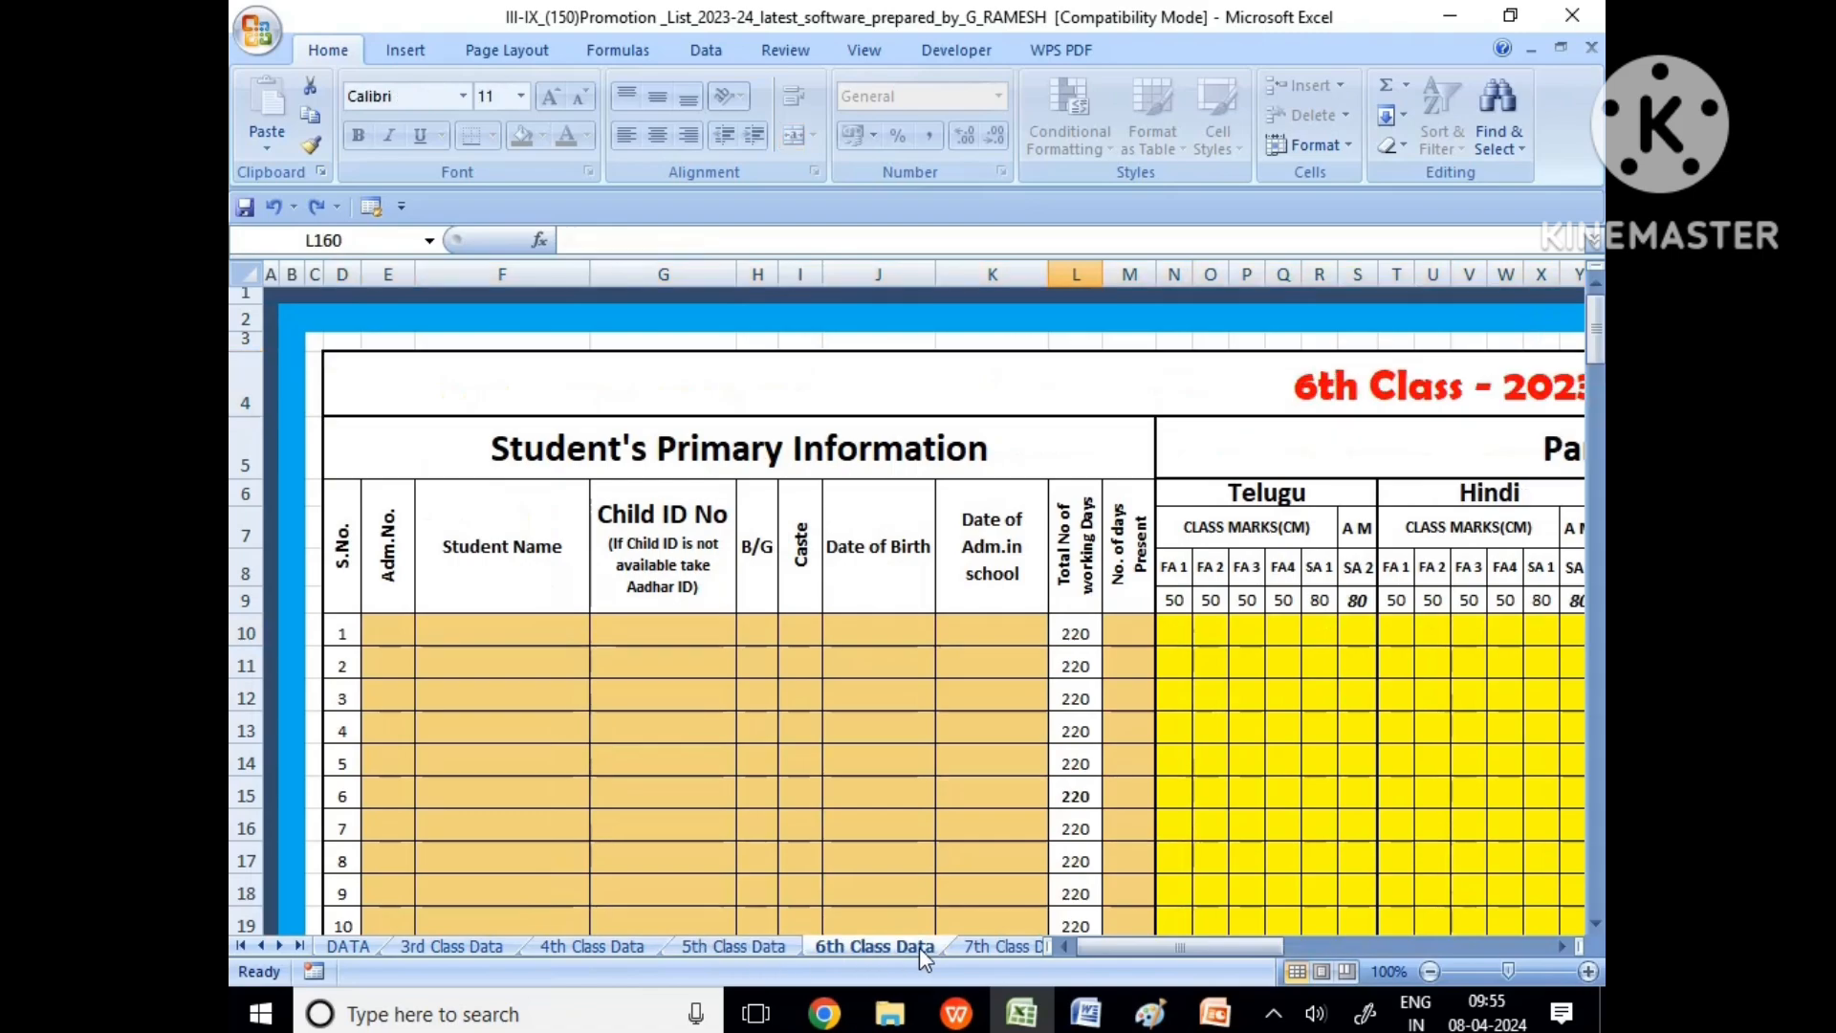
click(999, 946)
click(1025, 947)
click(1035, 948)
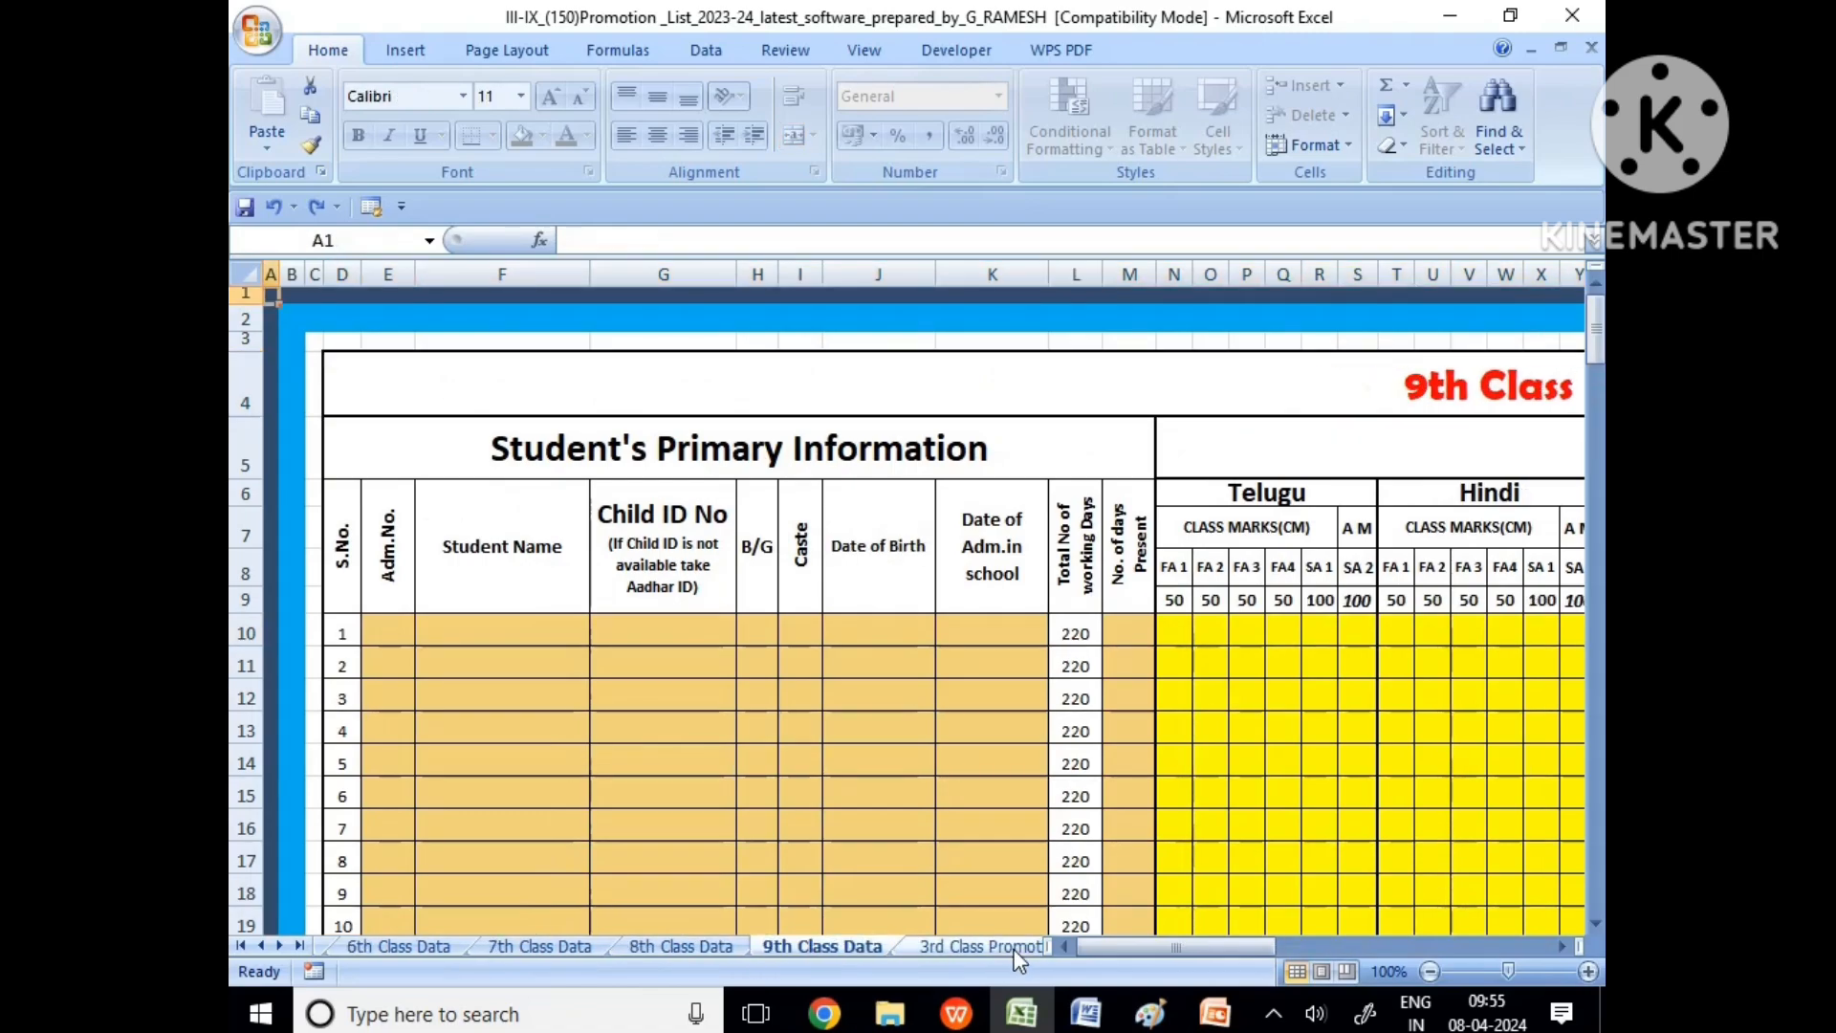
Step: Look through the class promotion lists and abstract sheets up to the School Abstract
click(1013, 948)
click(1014, 948)
click(1014, 949)
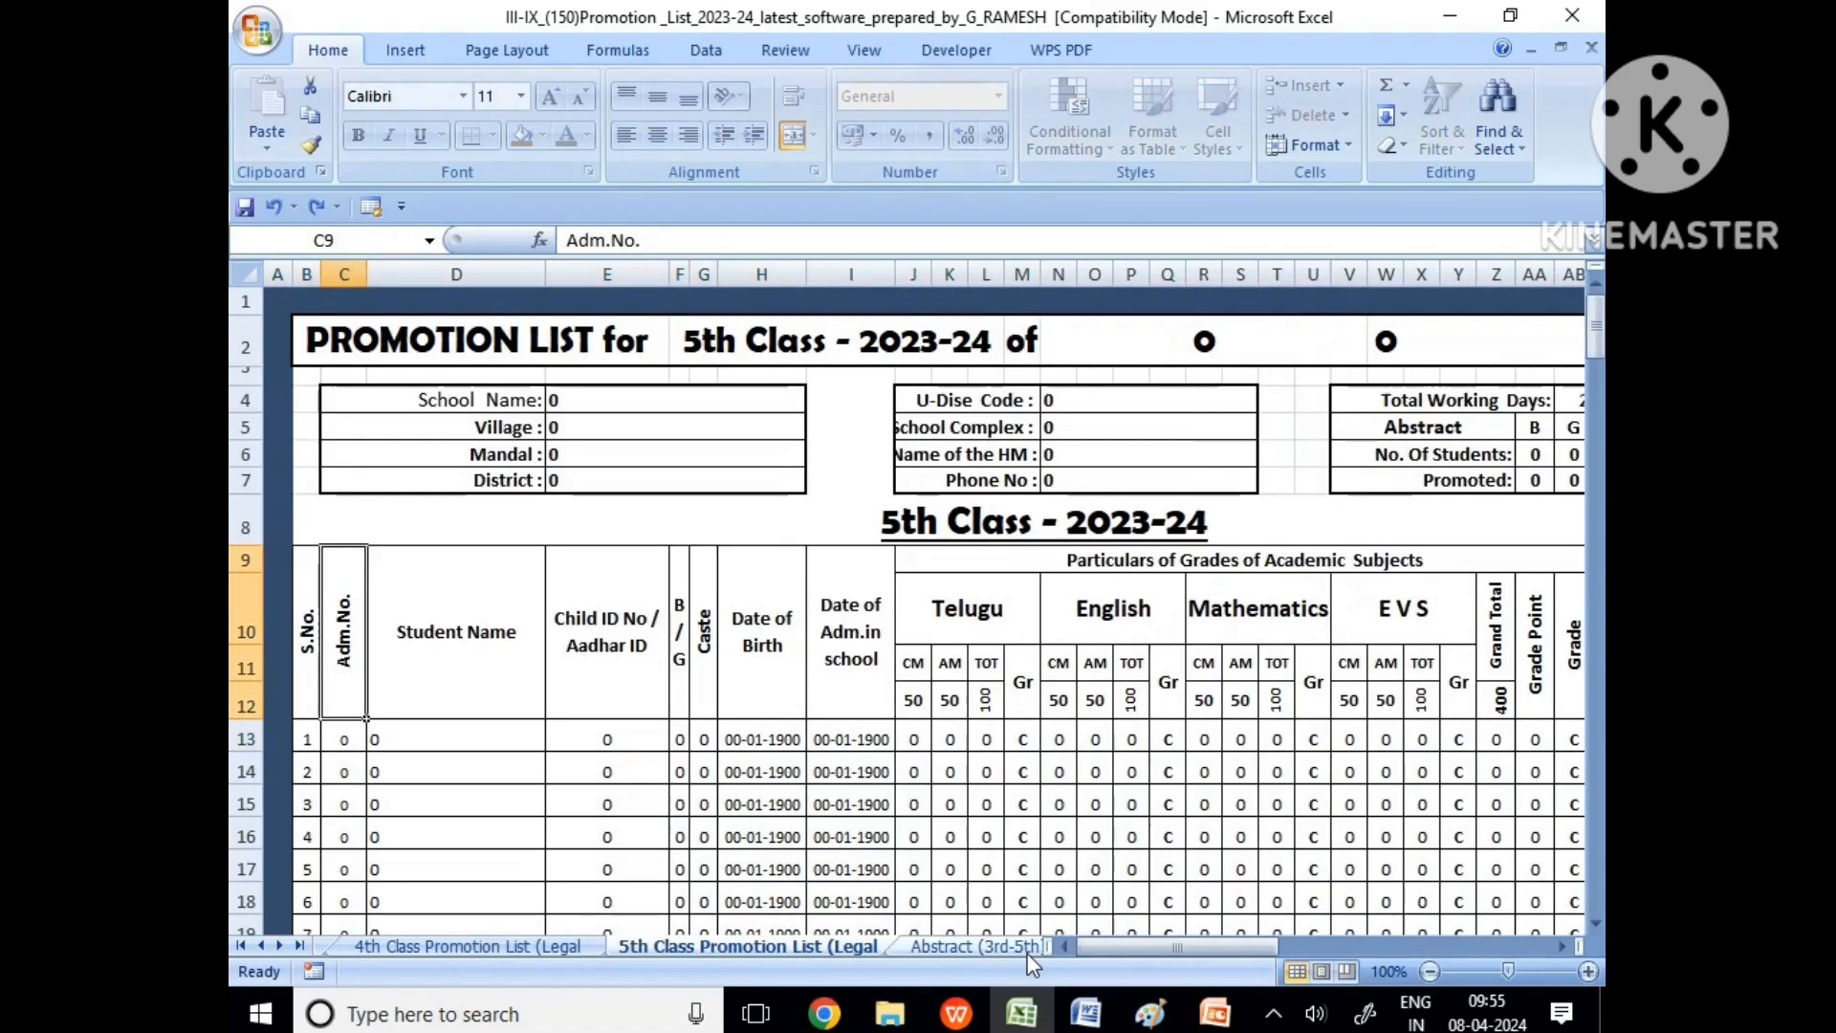
click(975, 947)
click(994, 947)
click(995, 947)
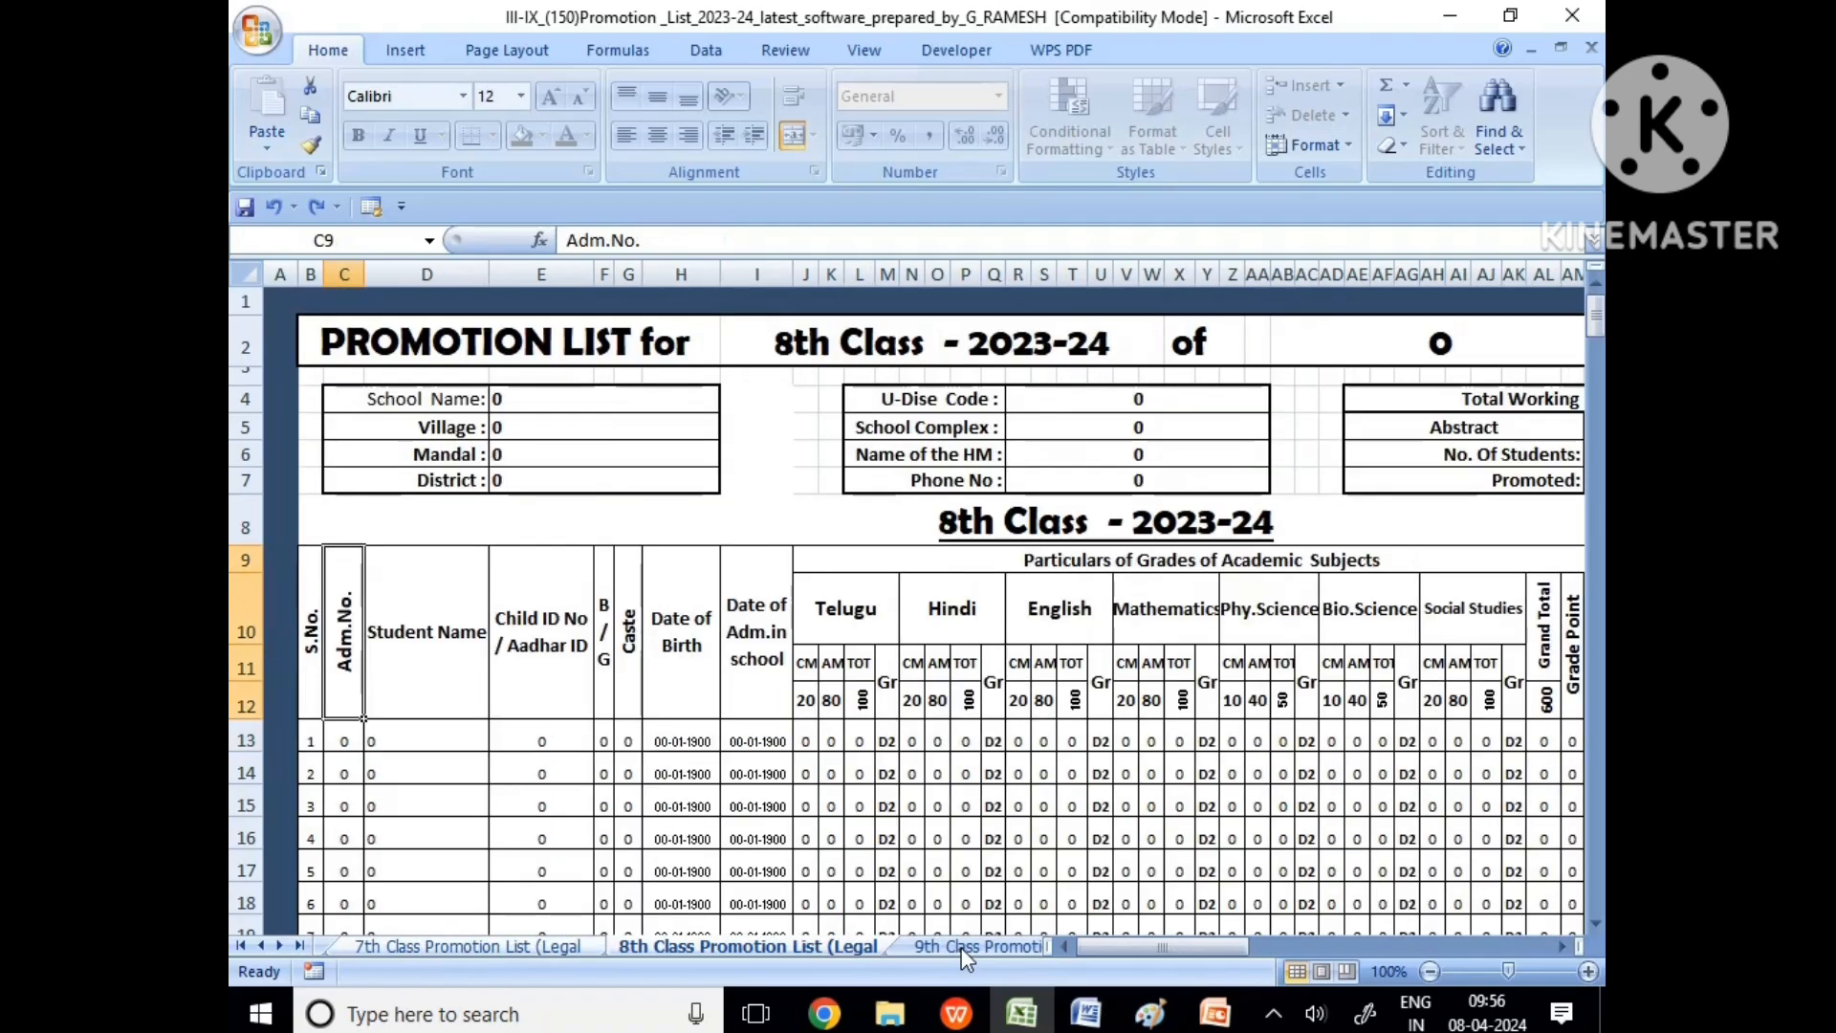
click(996, 948)
click(996, 949)
Step: Preview the School Abstract for printing, close the preview and review the tables on the DATA sheet
click(257, 30)
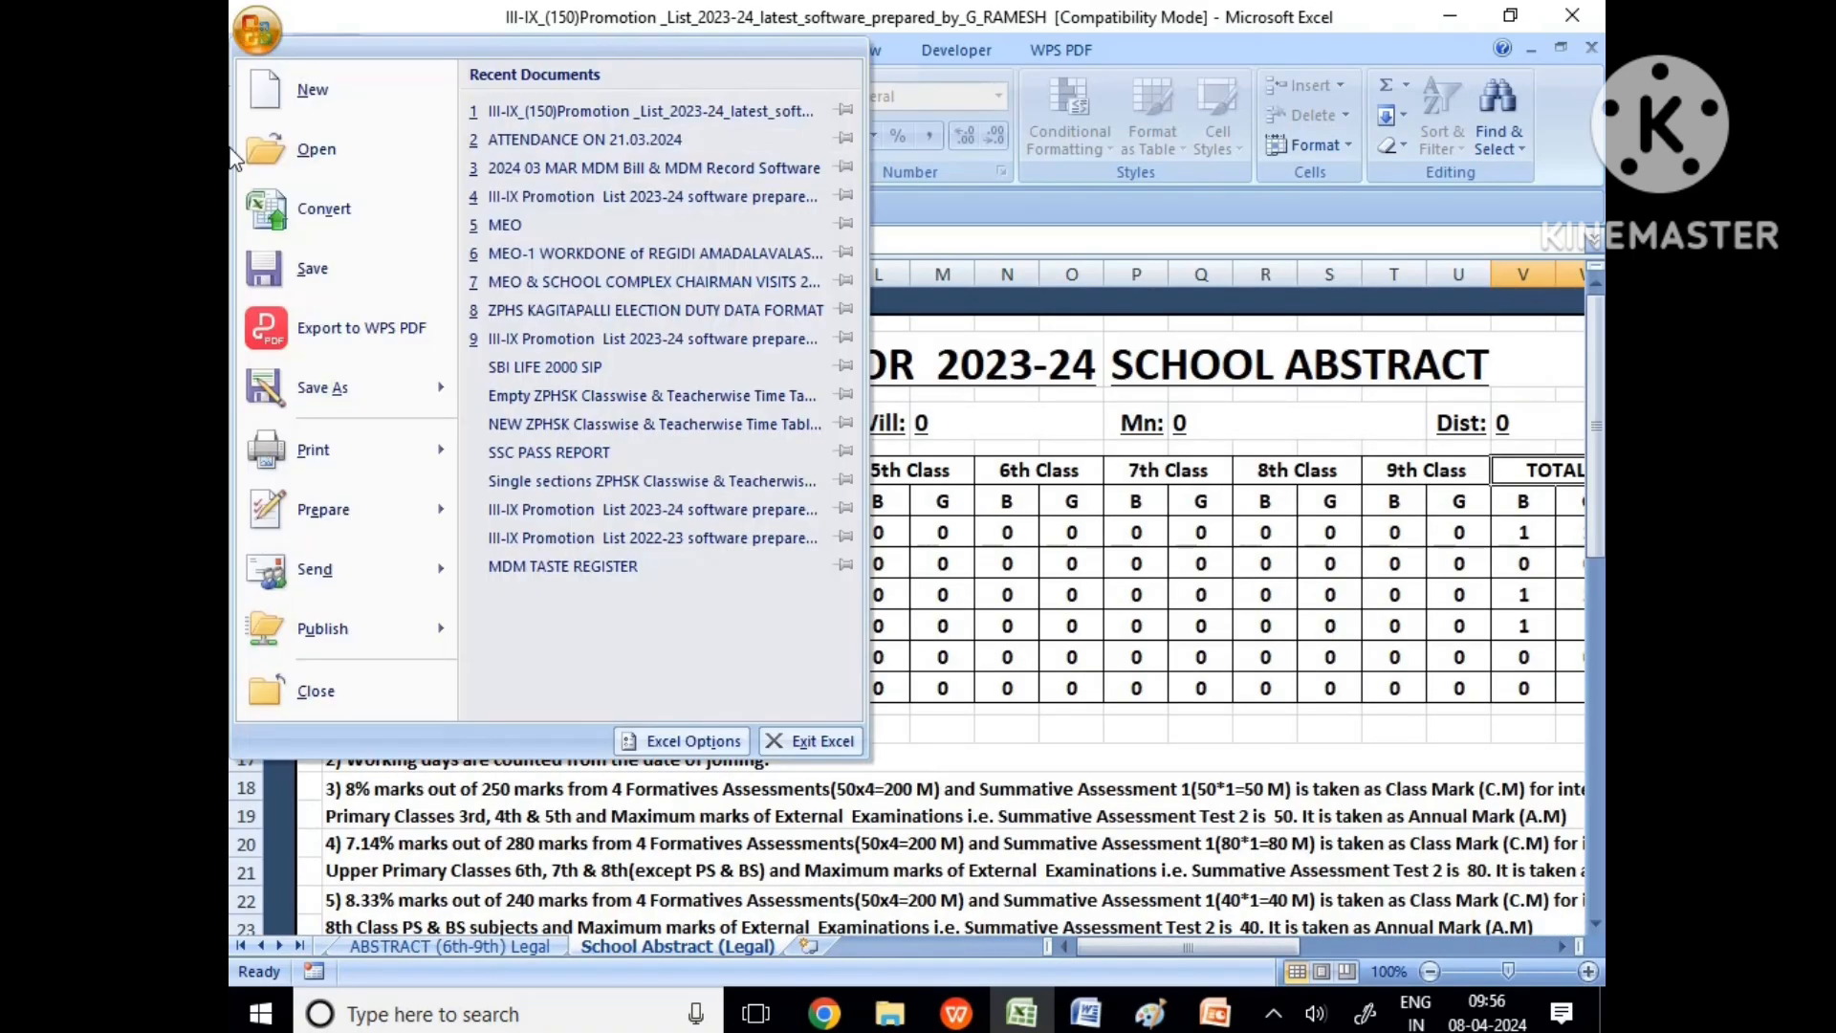
mouse_move(375, 449)
click(568, 268)
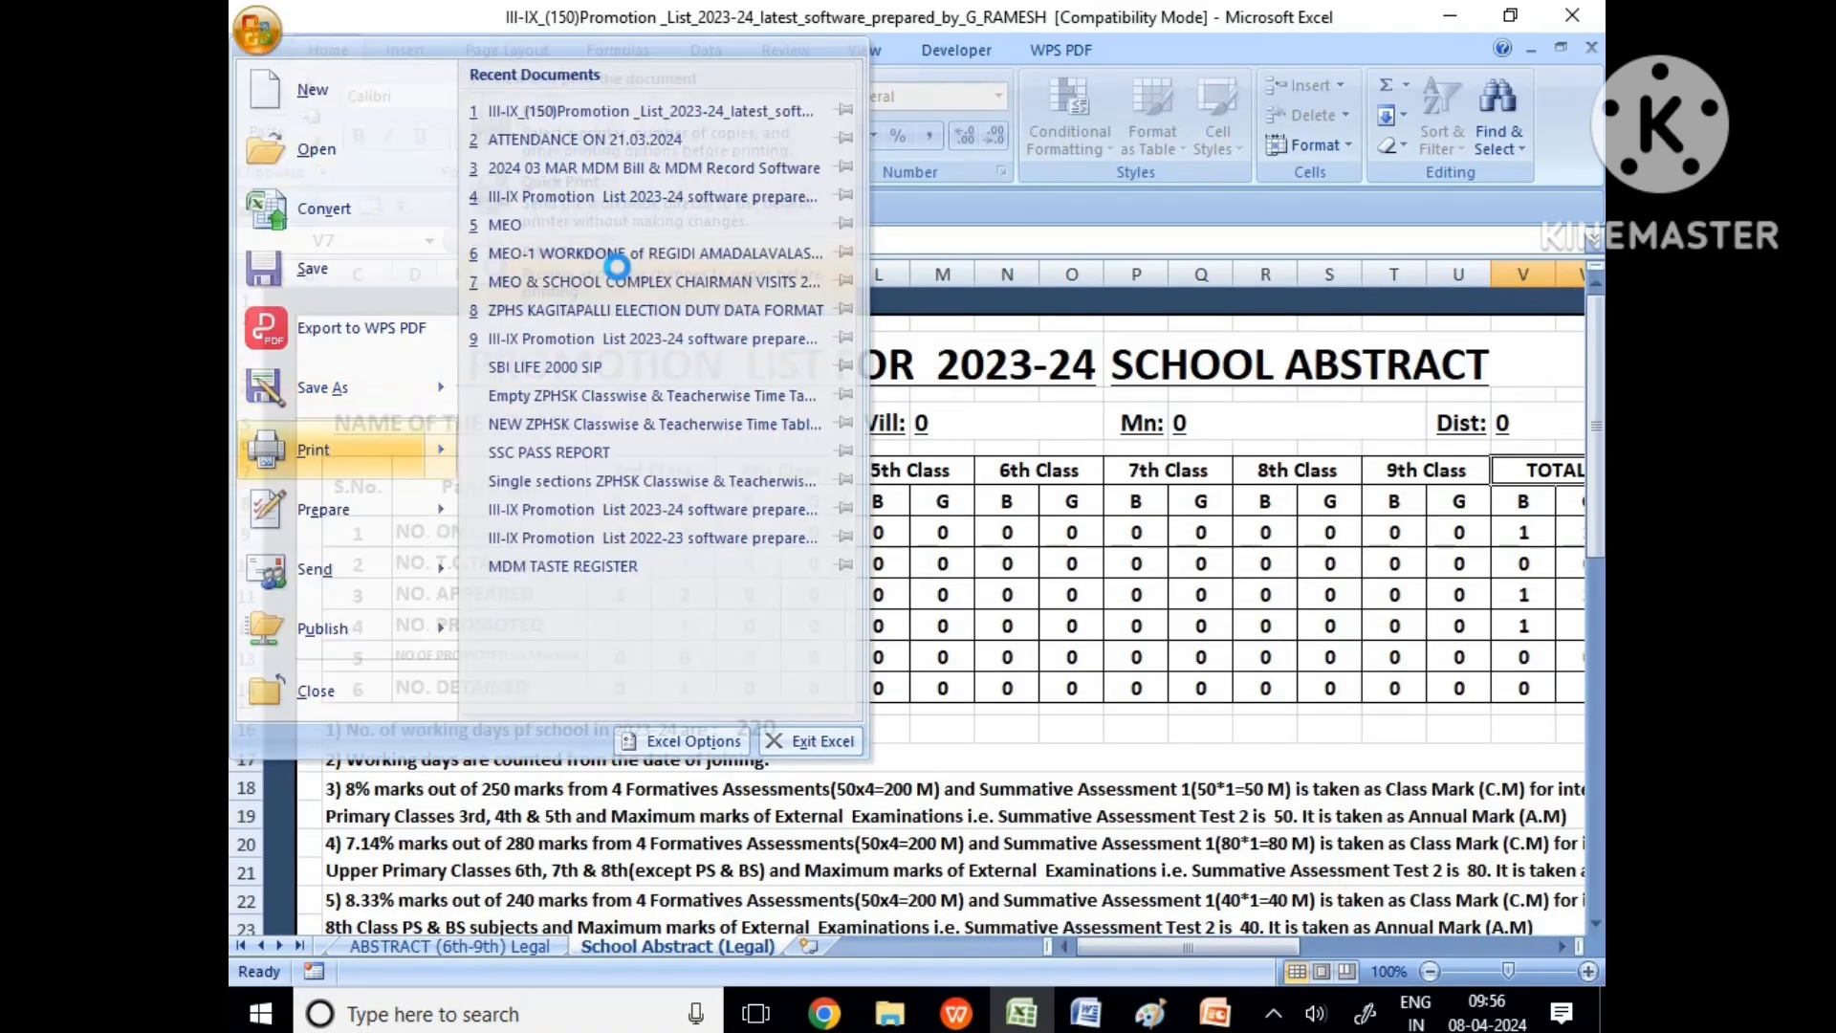
click(795, 489)
click(794, 489)
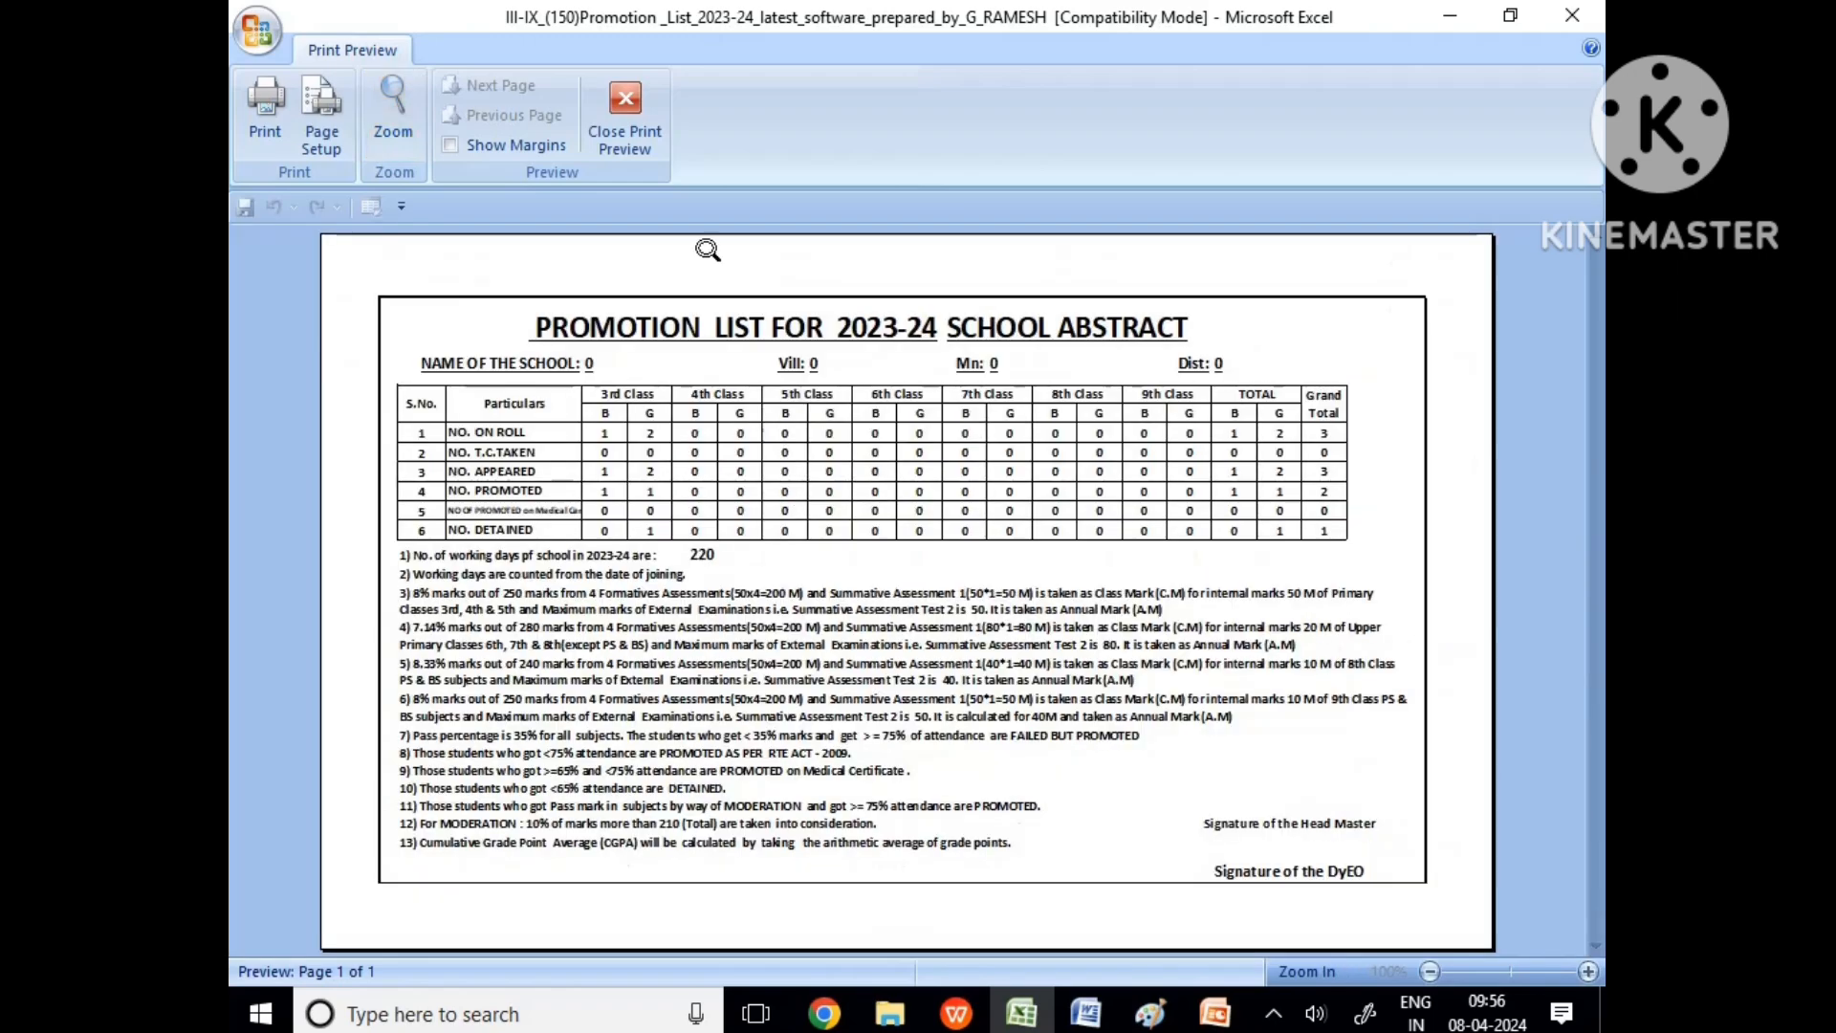
click(624, 110)
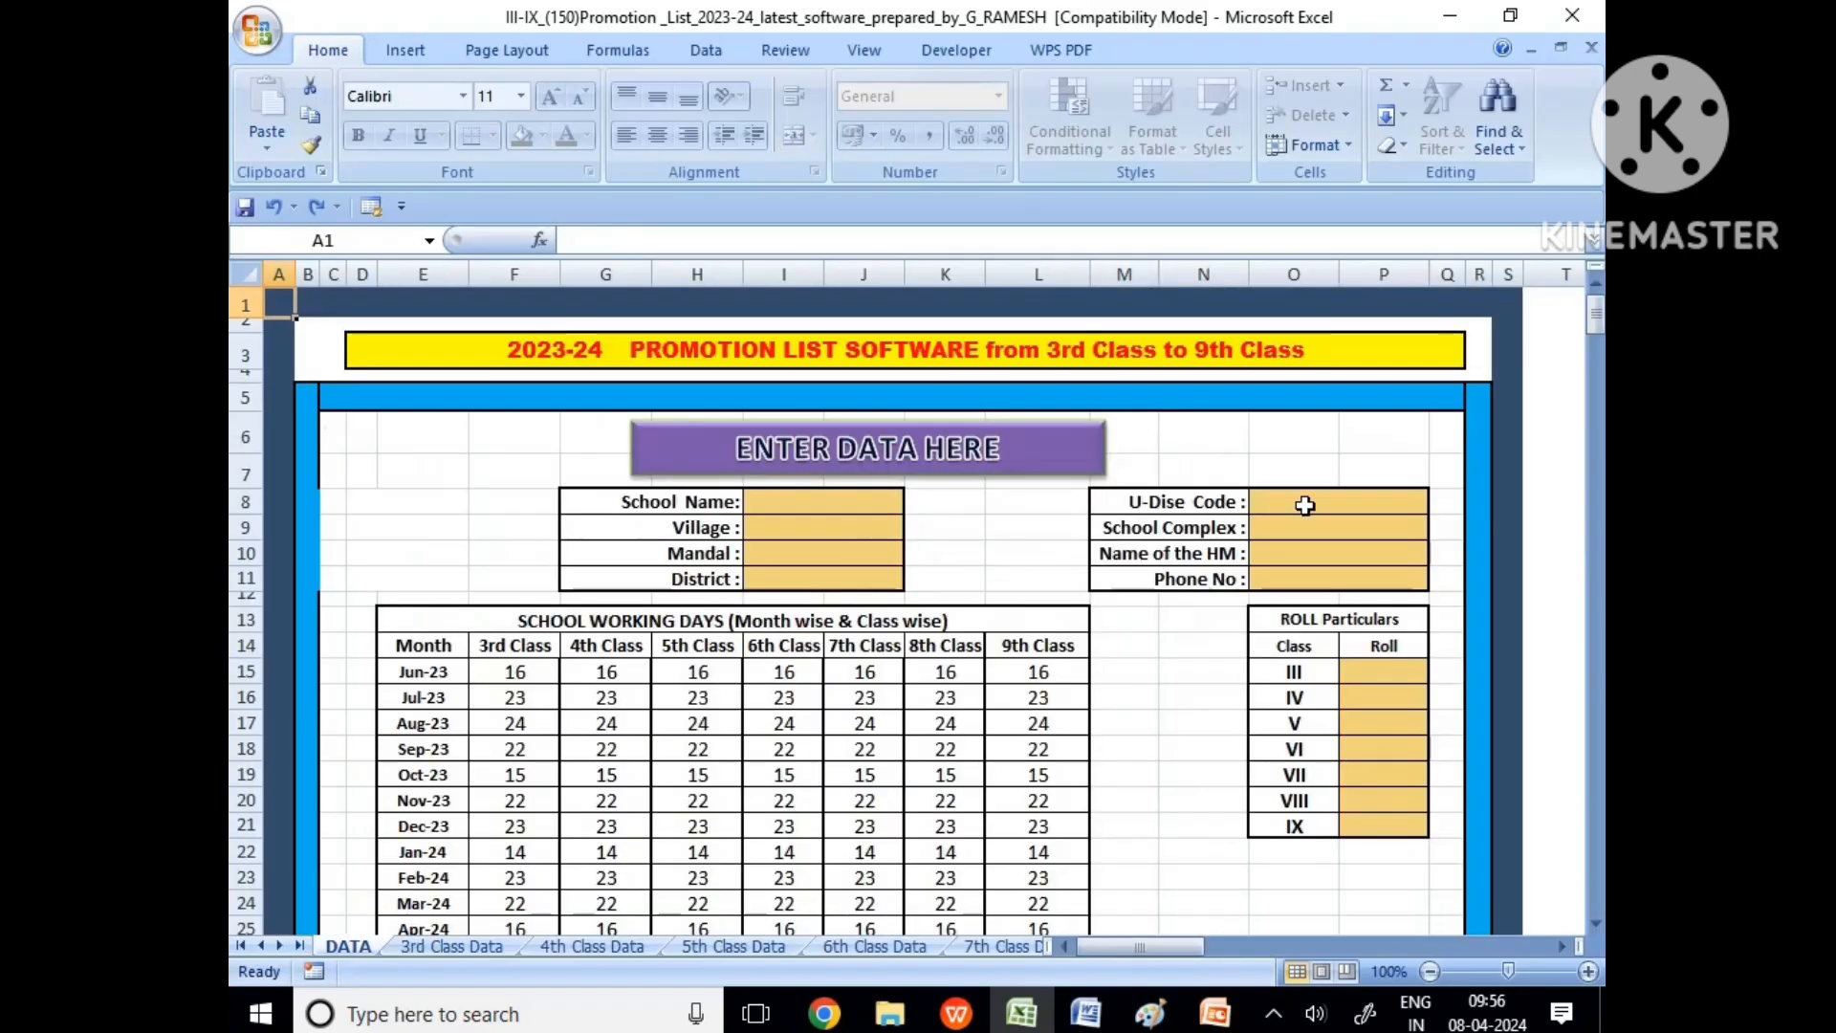
scroll(1305, 507, down, 11)
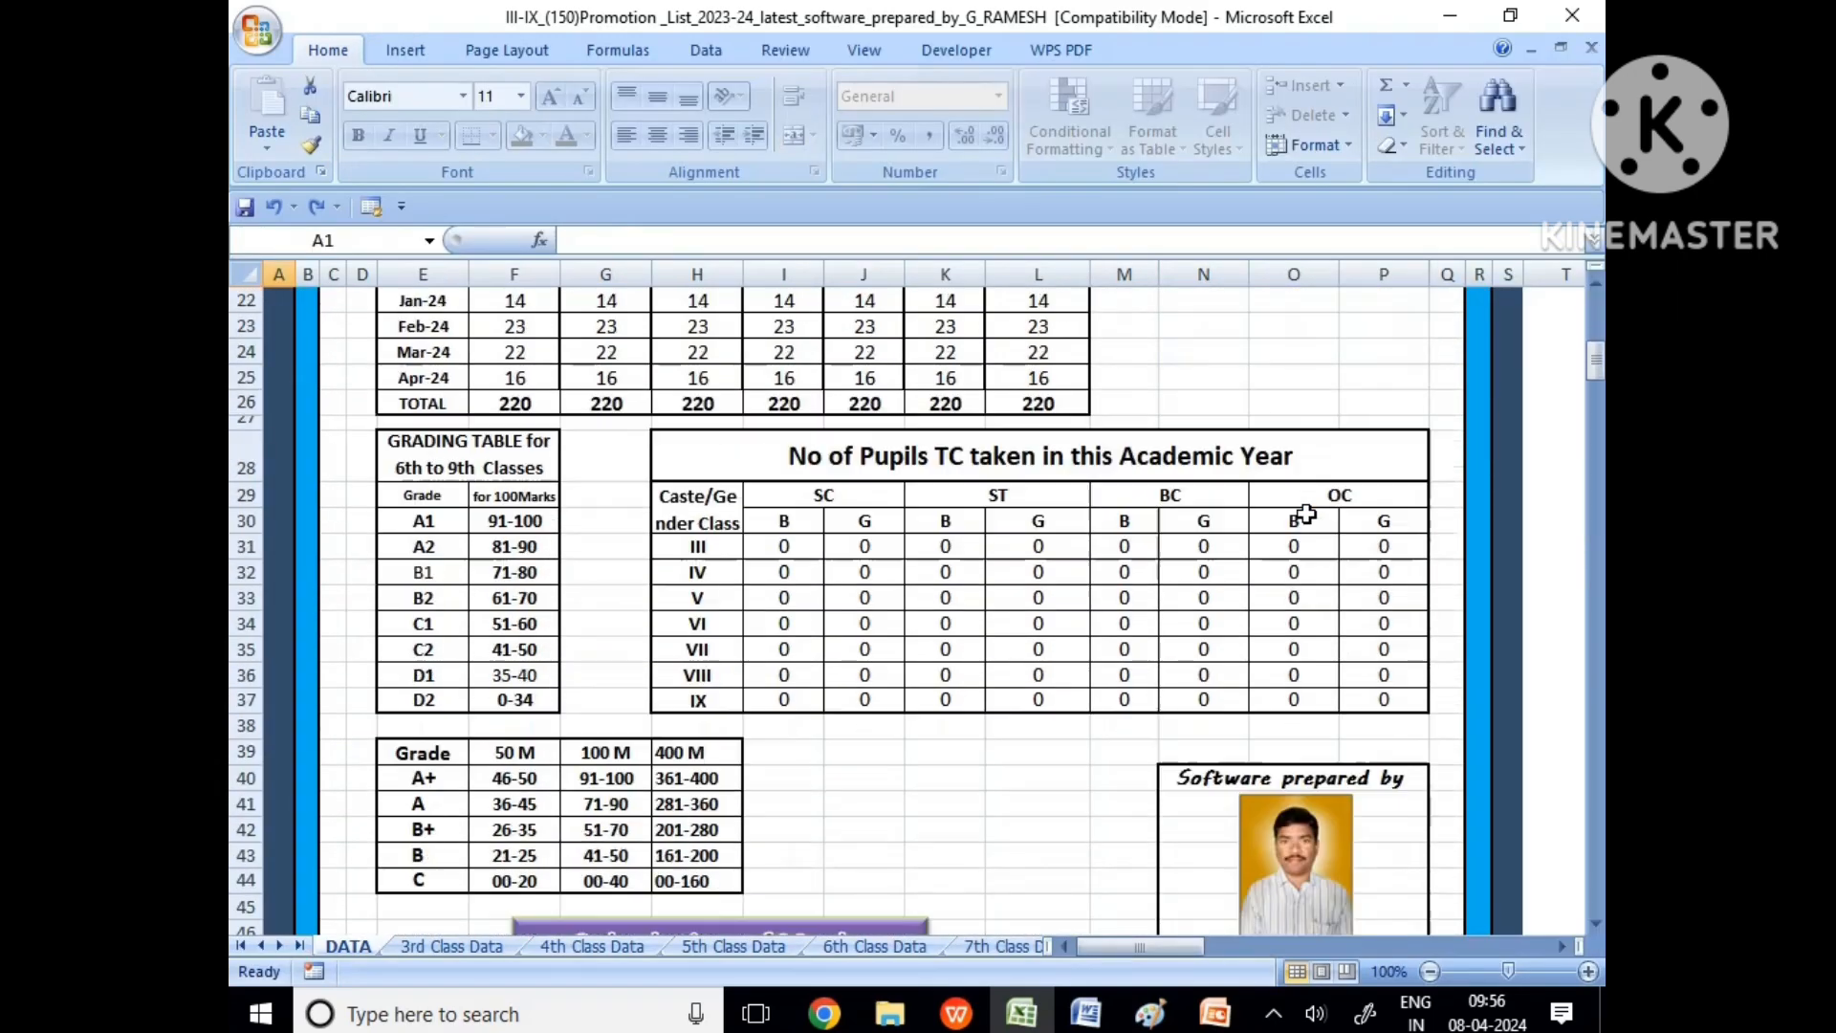